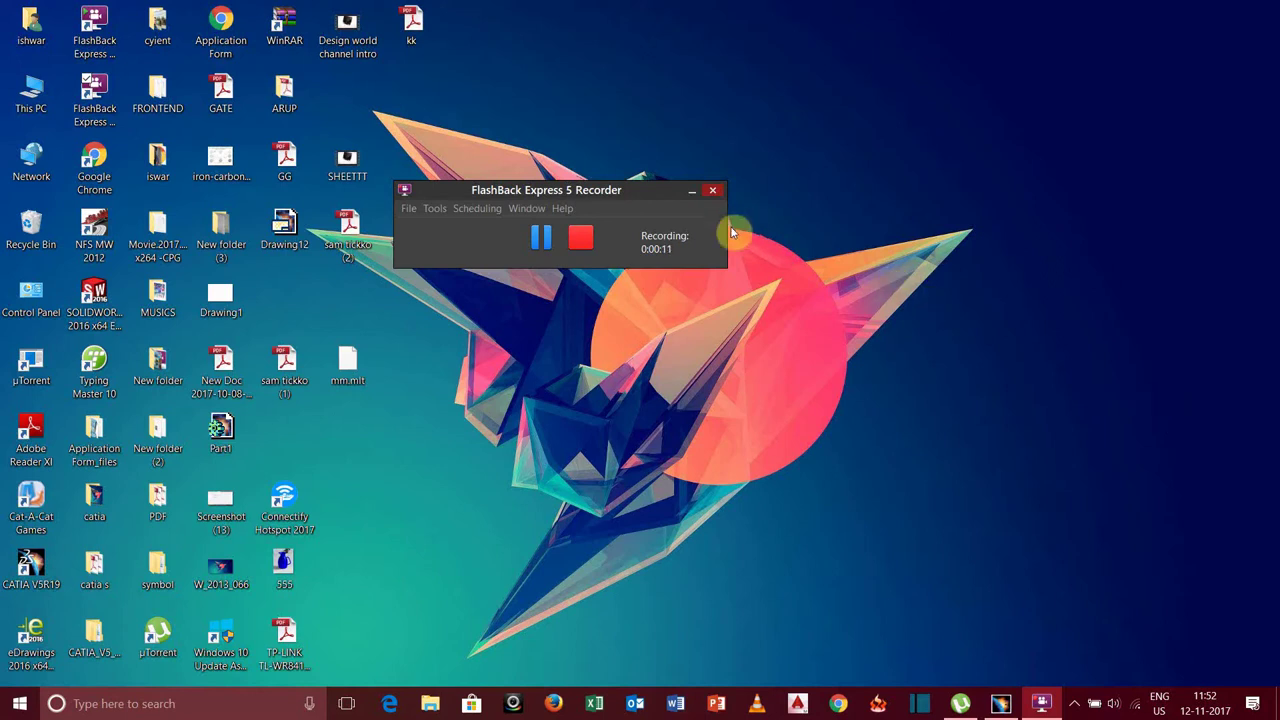
Step: Create a new Part Design part named Part1
click(691, 193)
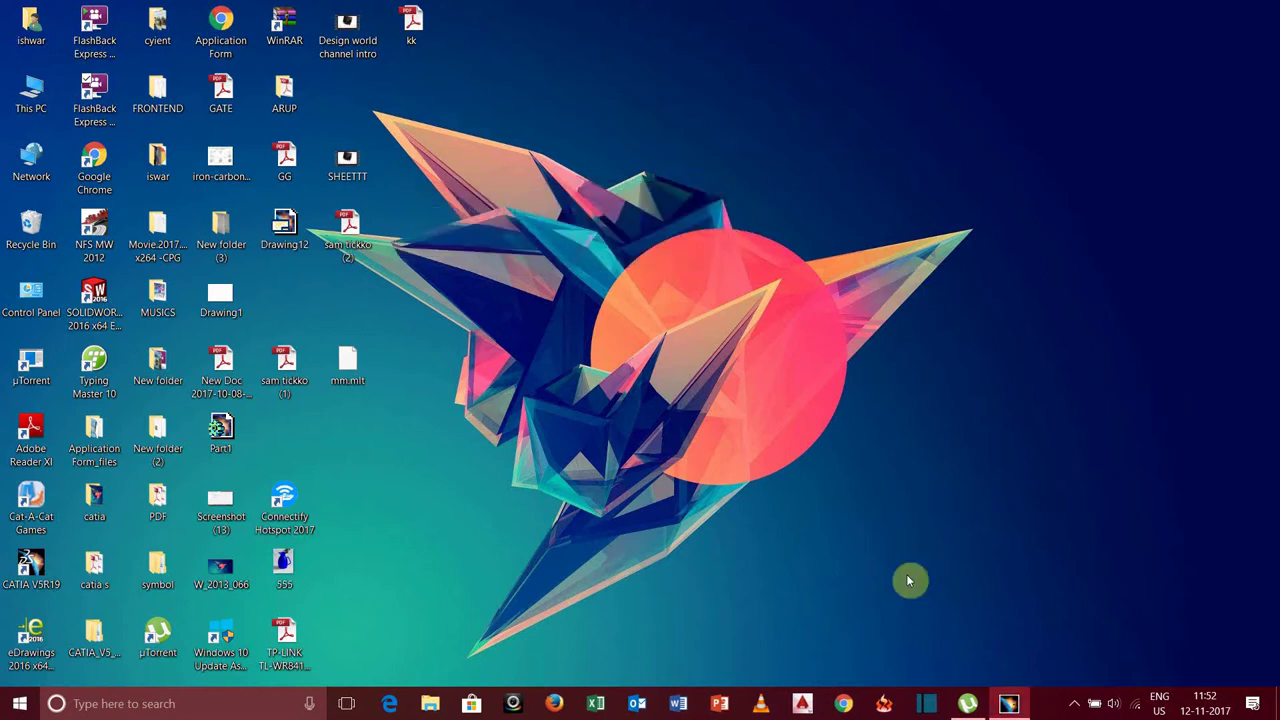
click(1000, 700)
click(20, 28)
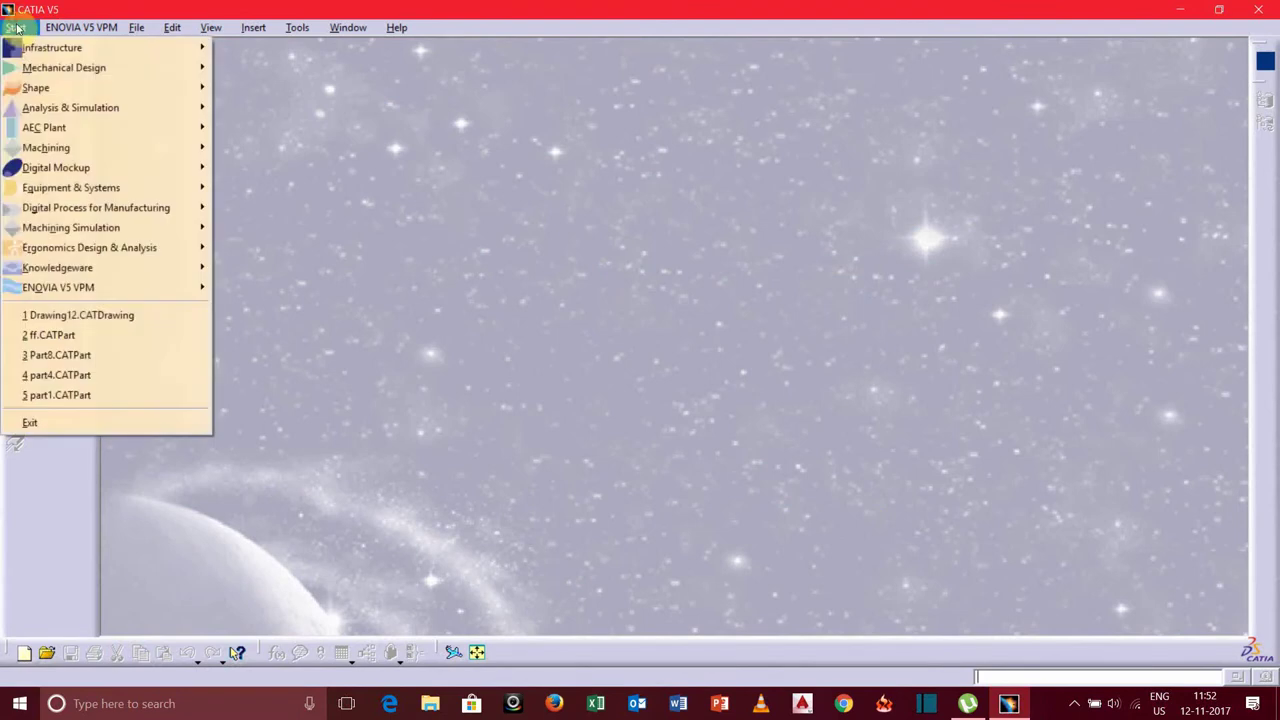
mouse_move(80, 67)
click(260, 67)
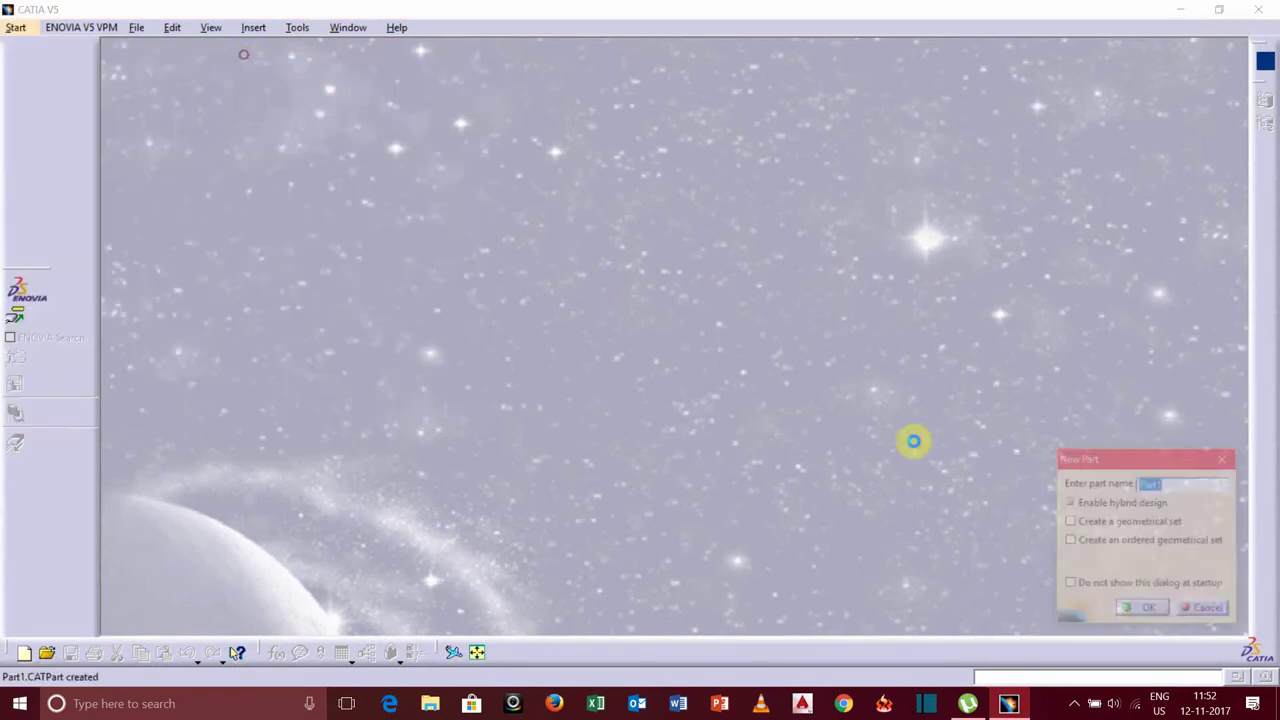
click(1148, 612)
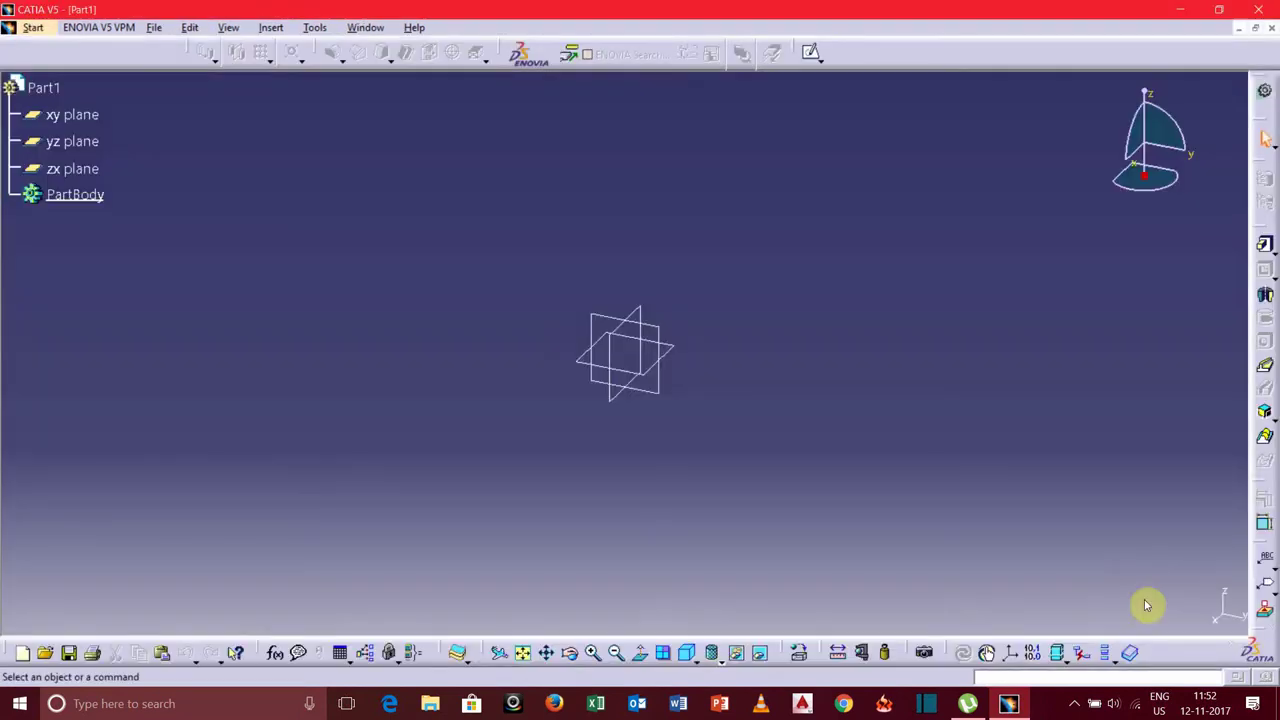
Step: Sketch a centred rectangle at the origin of the yz plane
click(656, 336)
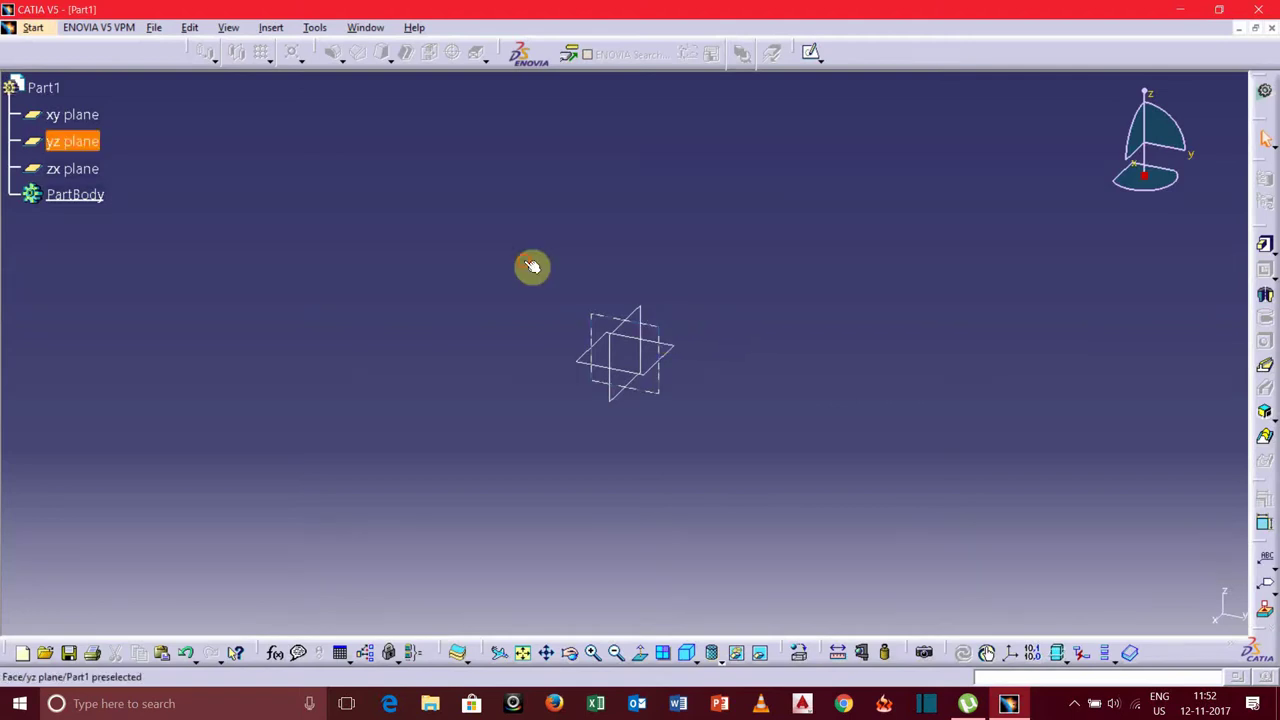
click(812, 52)
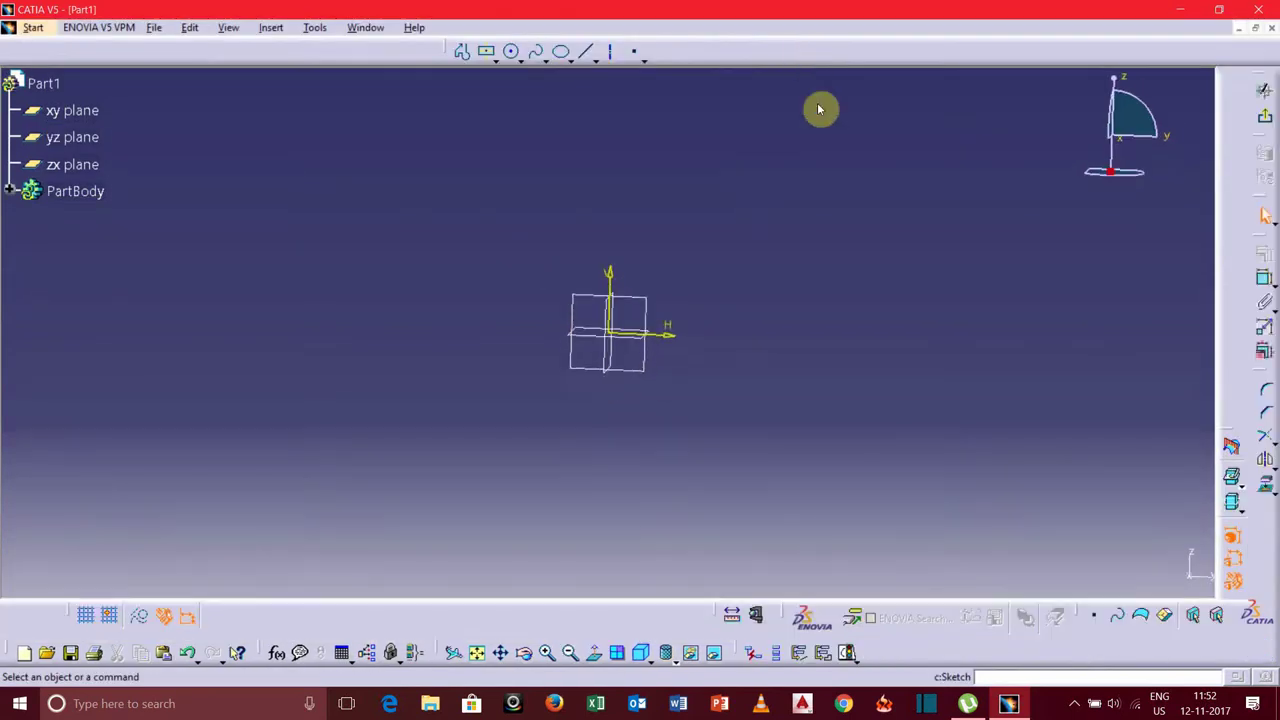
click(487, 52)
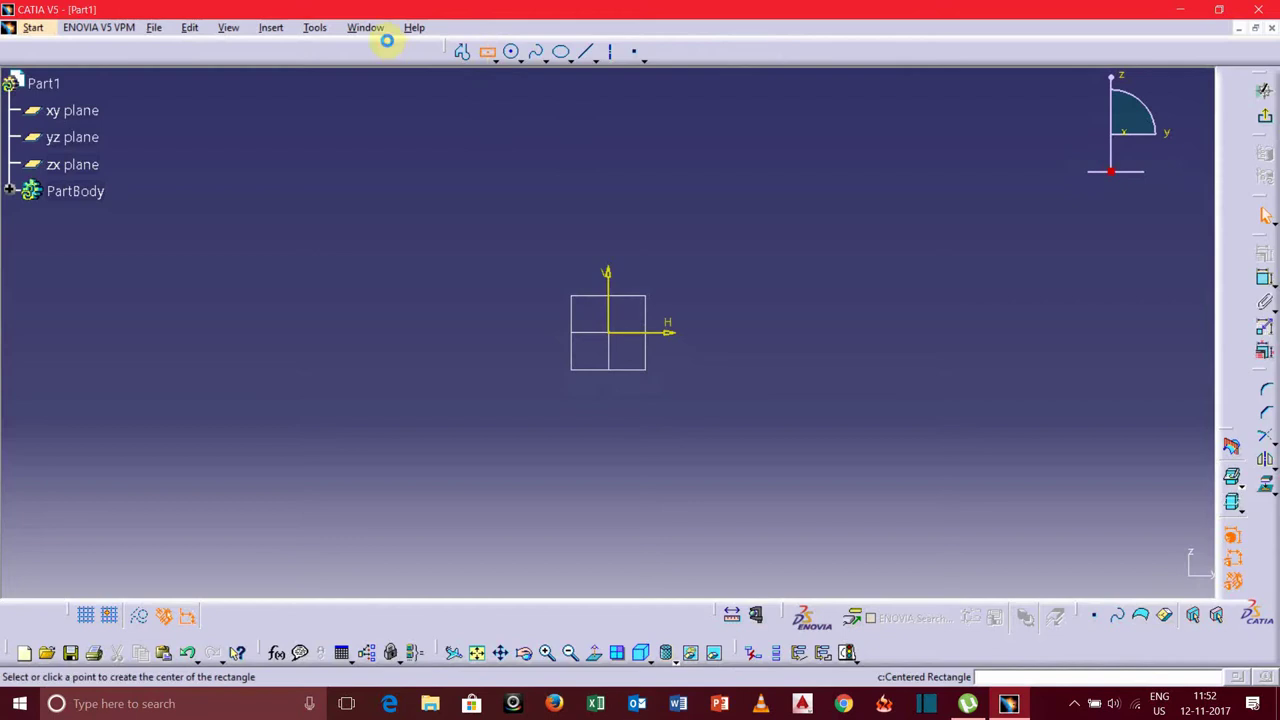
click(609, 334)
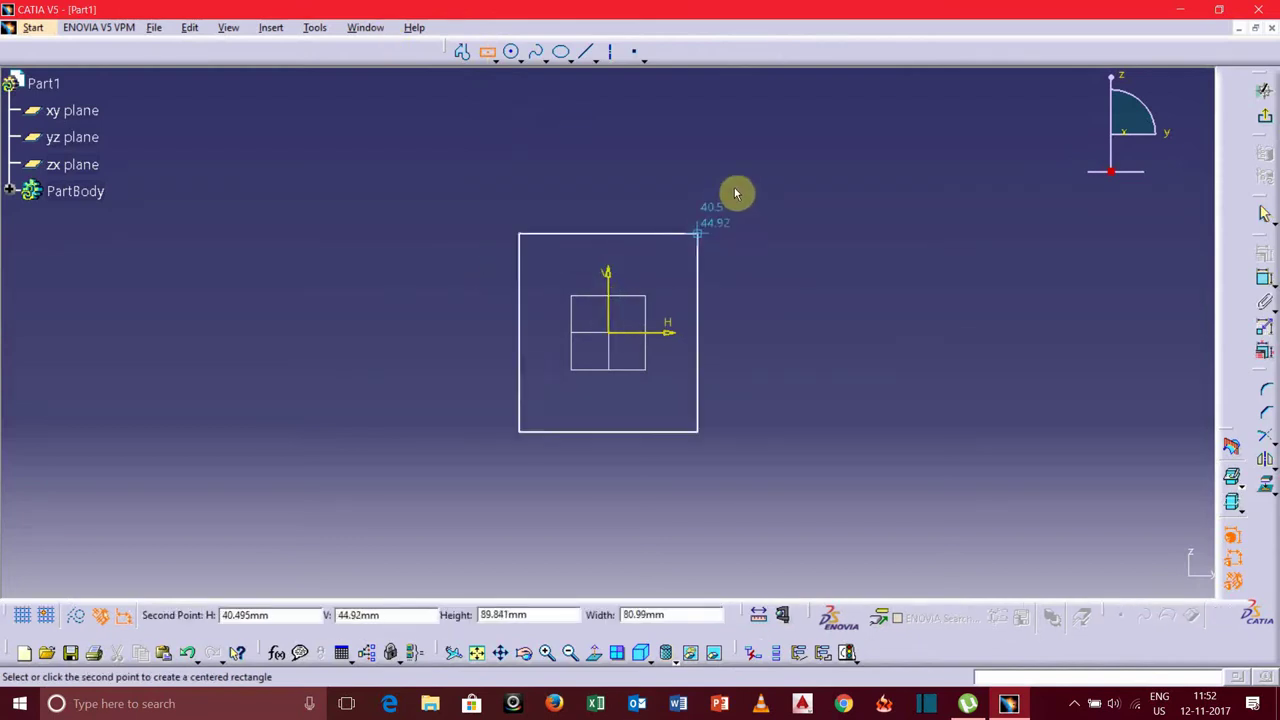
click(790, 216)
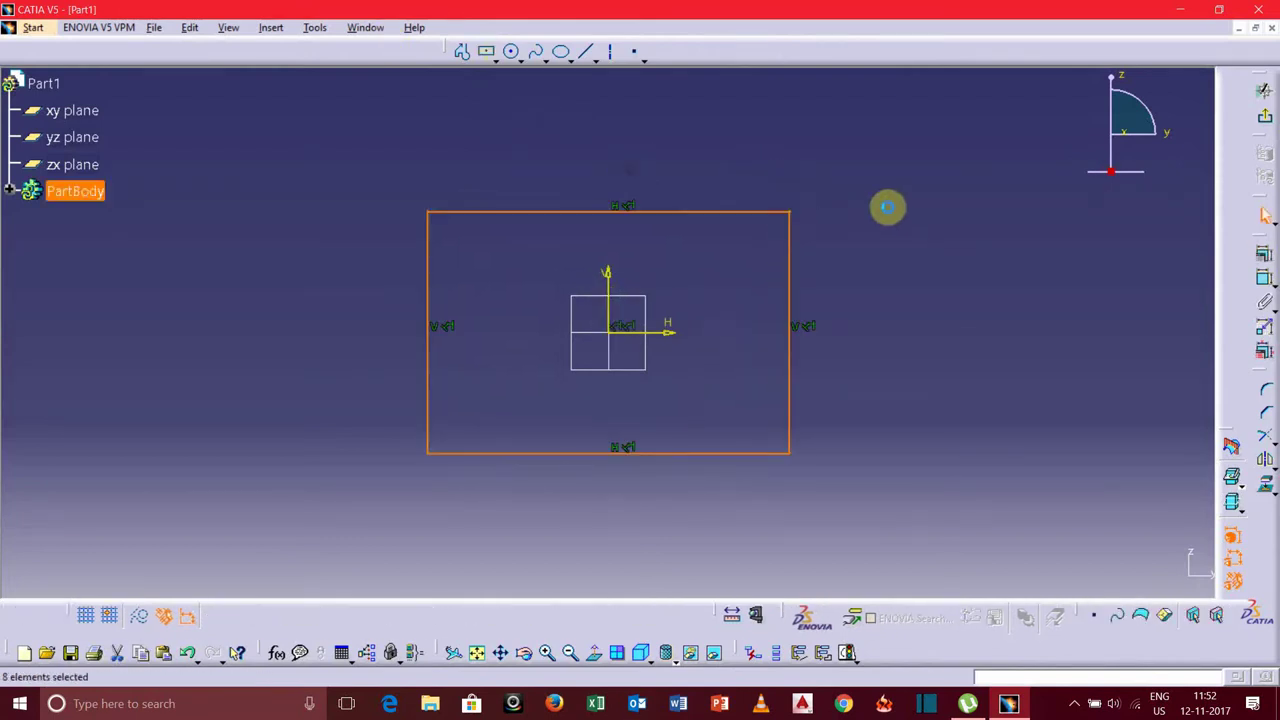
Step: Constrain the rectangle to 300 mm wide and 100 mm high
click(1264, 279)
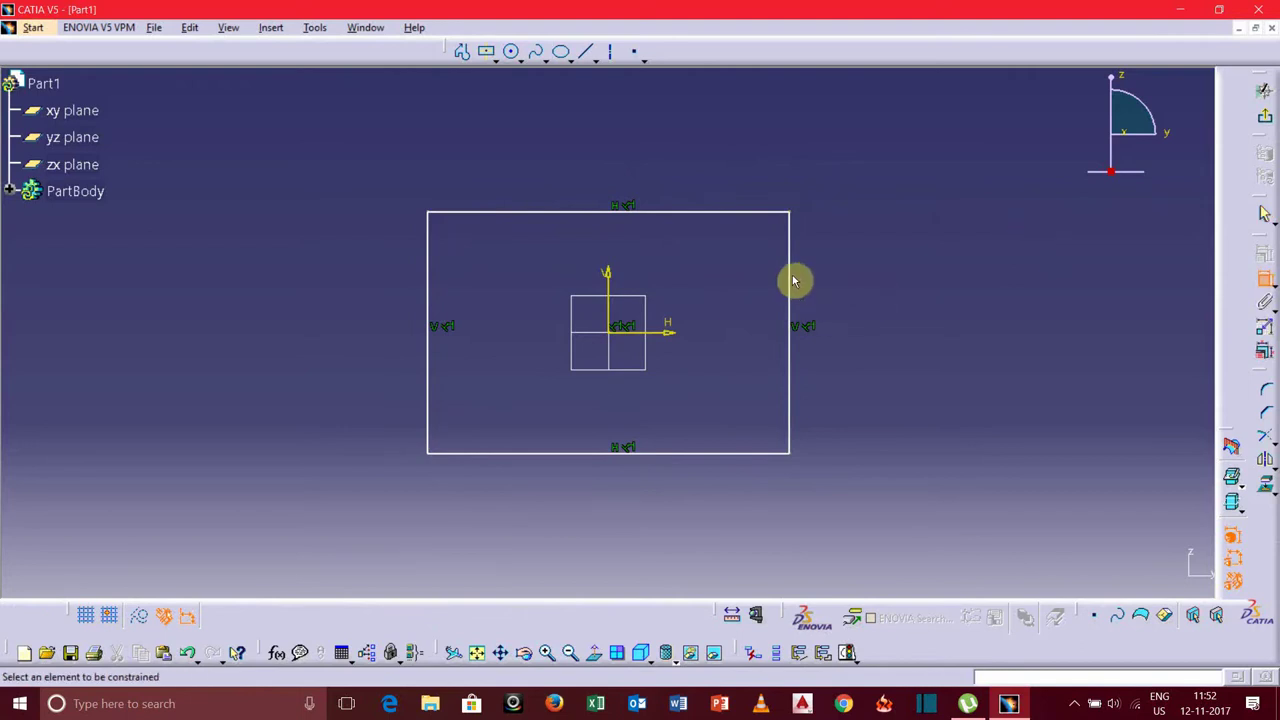
click(790, 281)
click(949, 305)
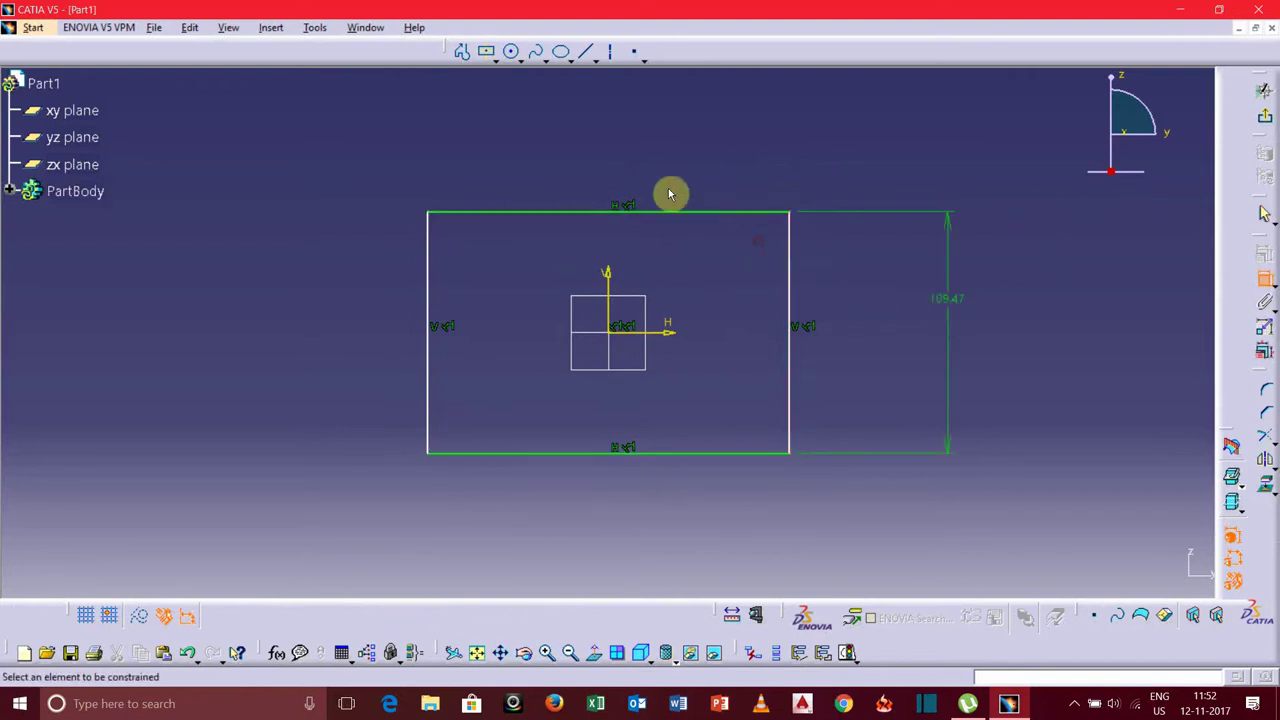
click(532, 170)
click(620, 140)
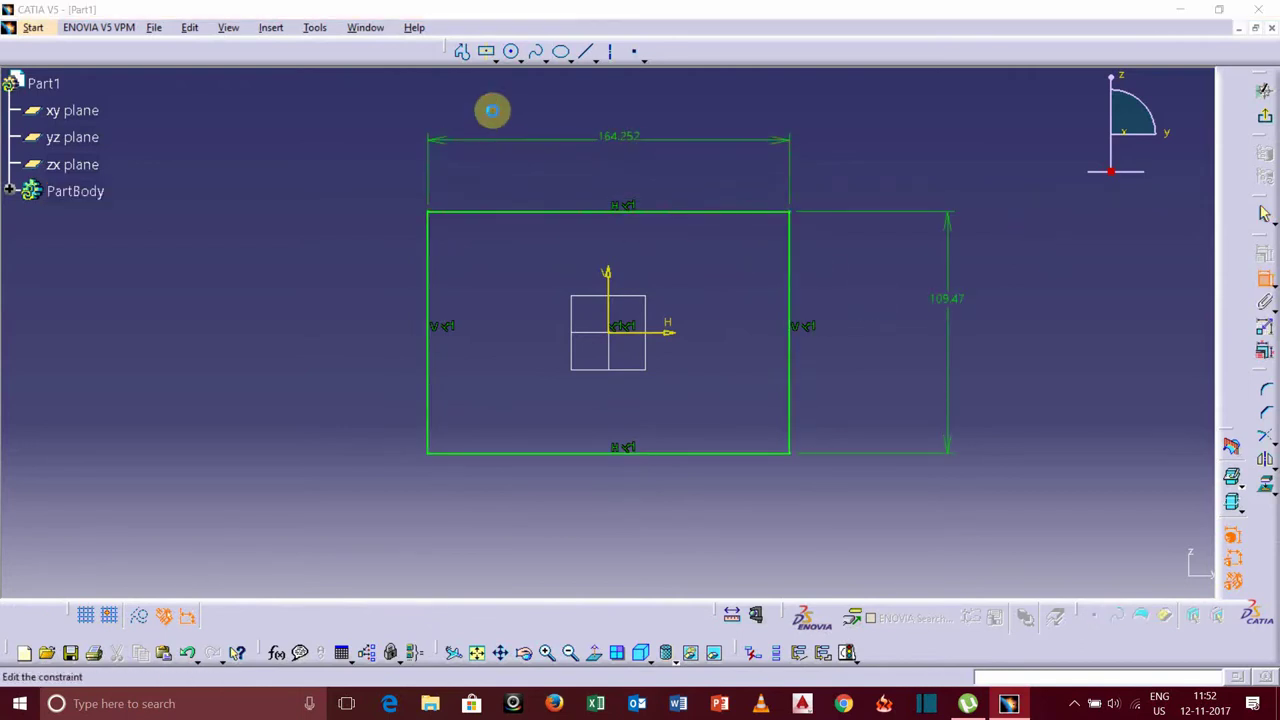
double_click(492, 110)
text(300)
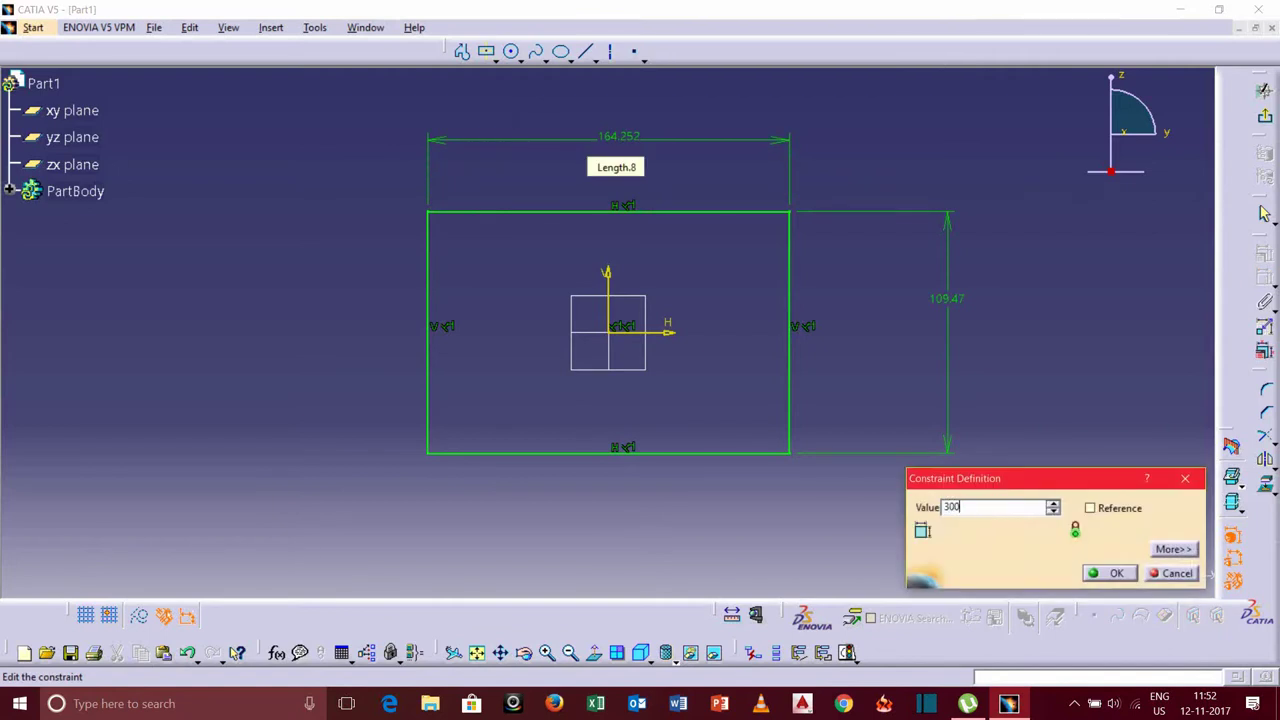
click(1112, 578)
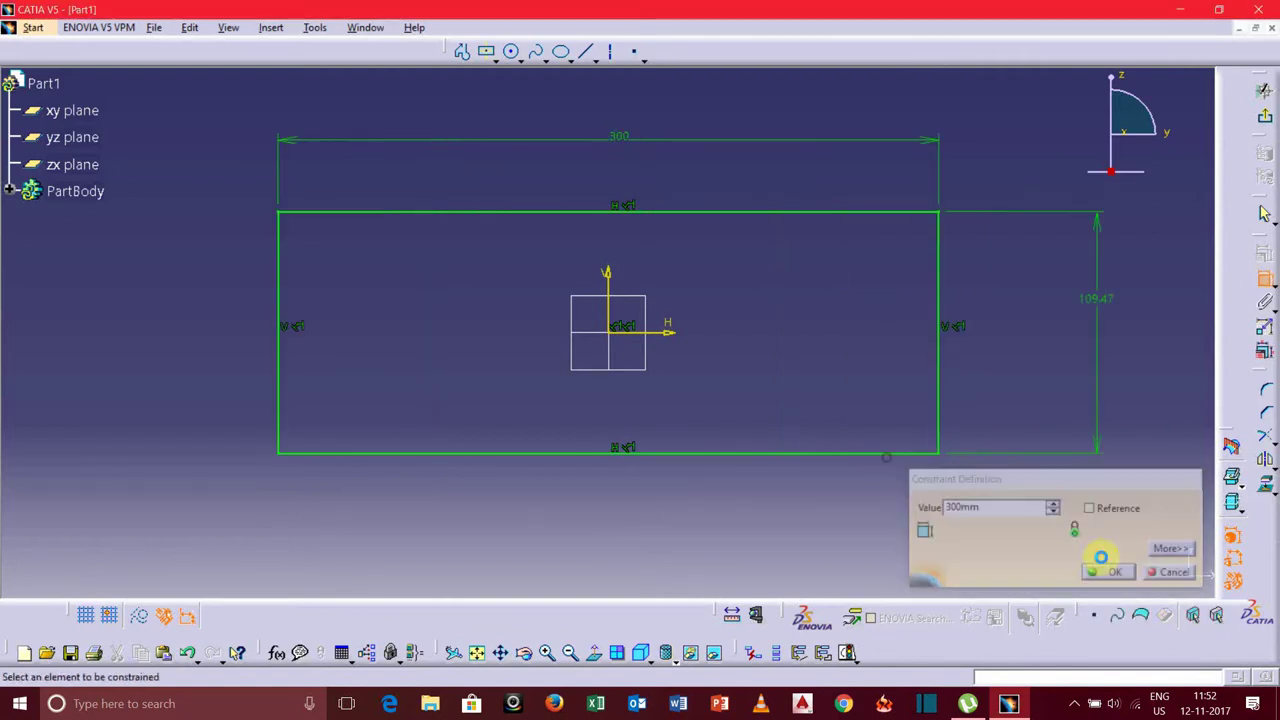
double_click(881, 234)
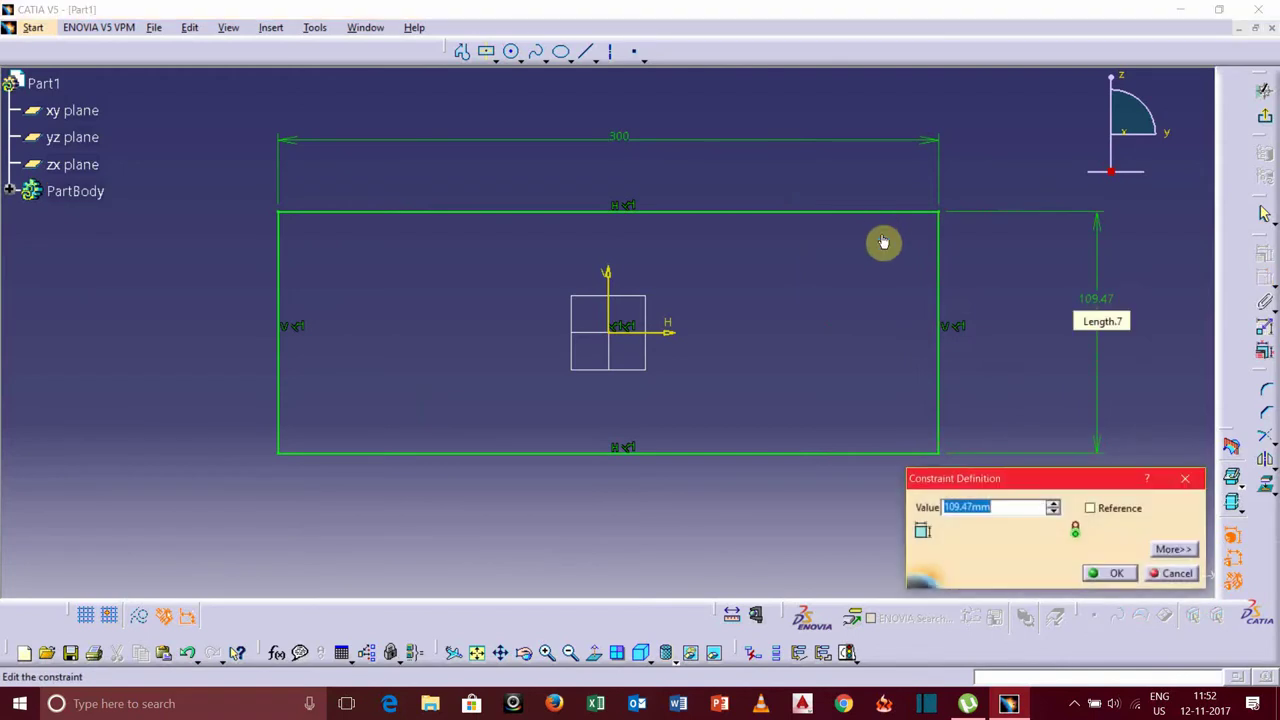
text(100)
key(Return)
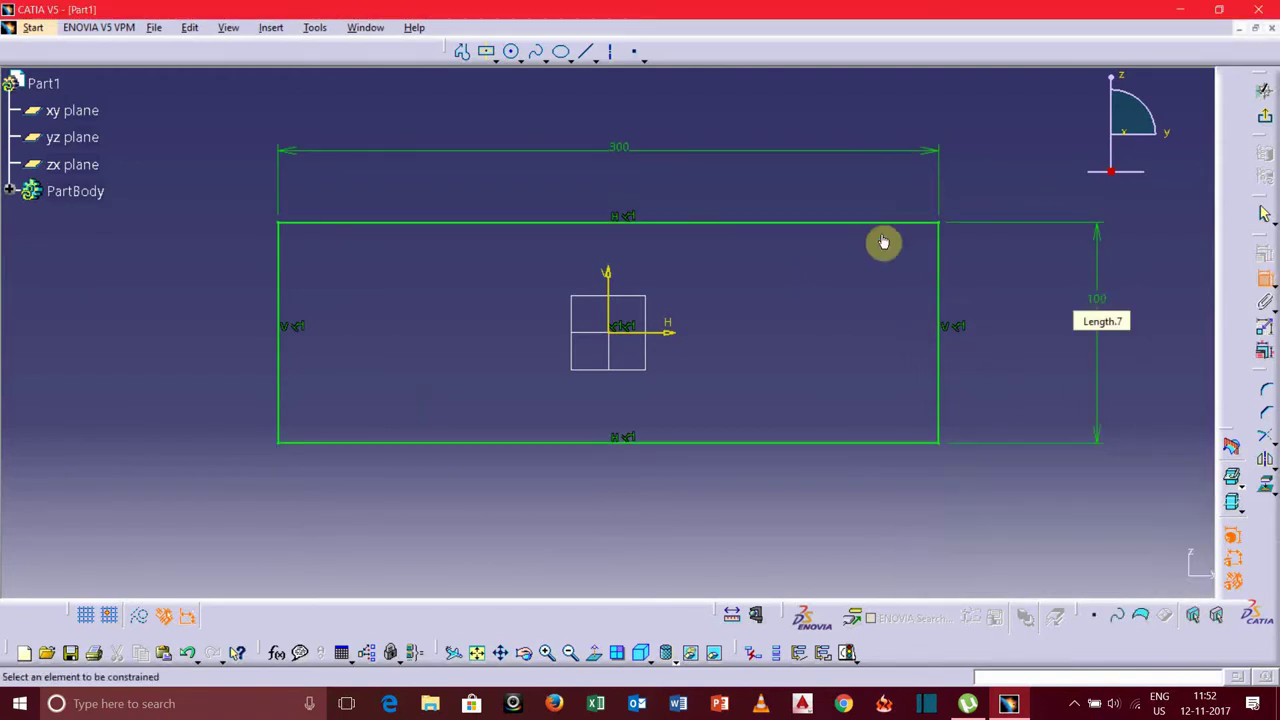
Step: Exit the sketch and pad Sketch.1 by 60 mm with mirrored extent into a block
click(1263, 90)
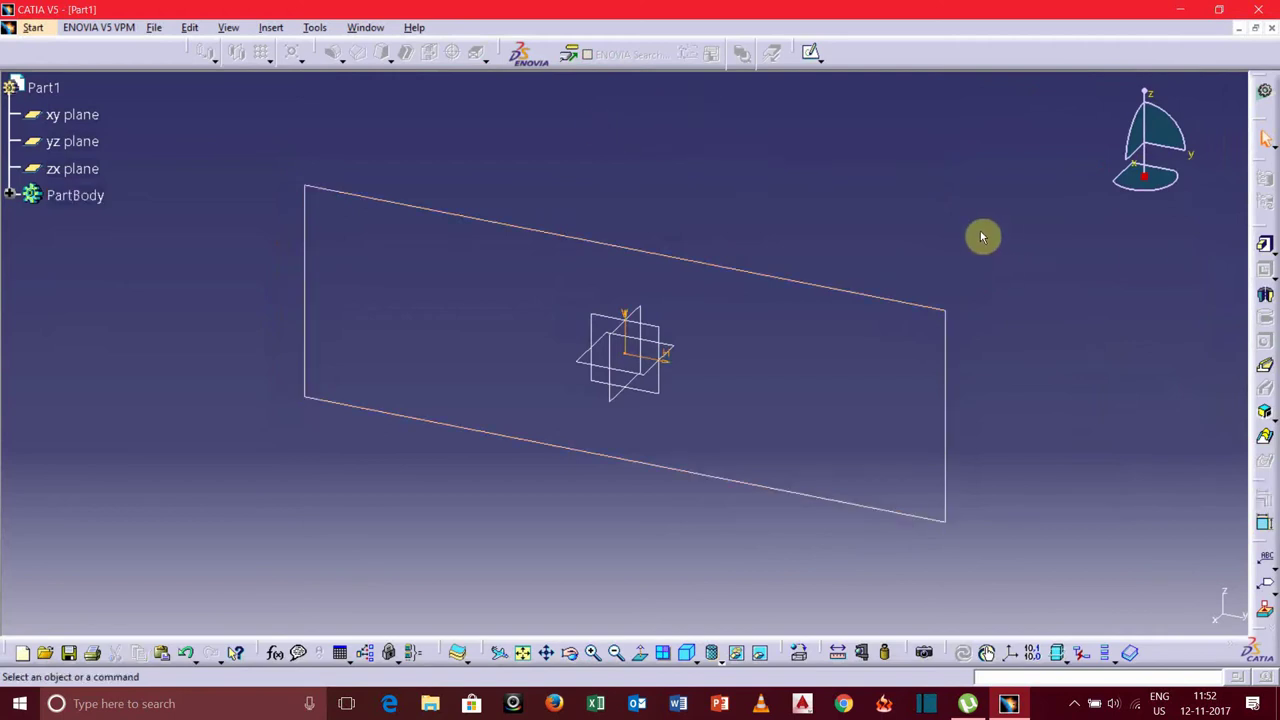
click(1265, 248)
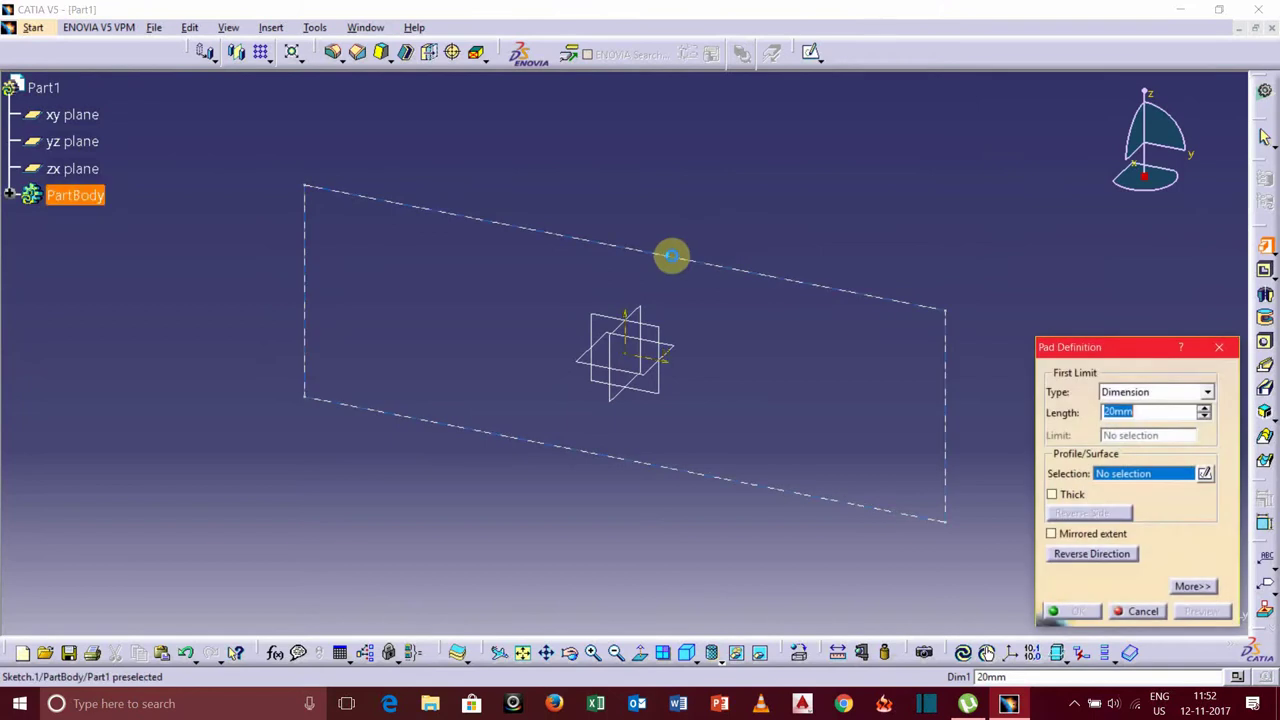
click(680, 261)
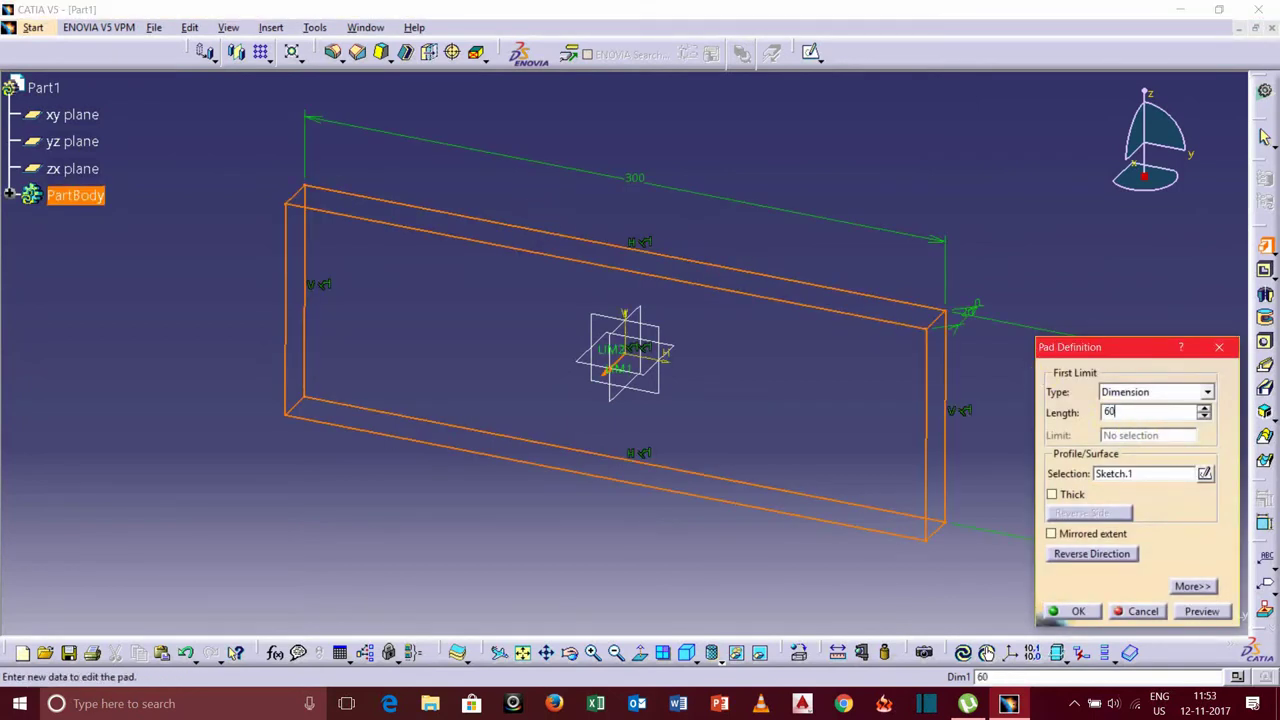
double_click(1110, 413)
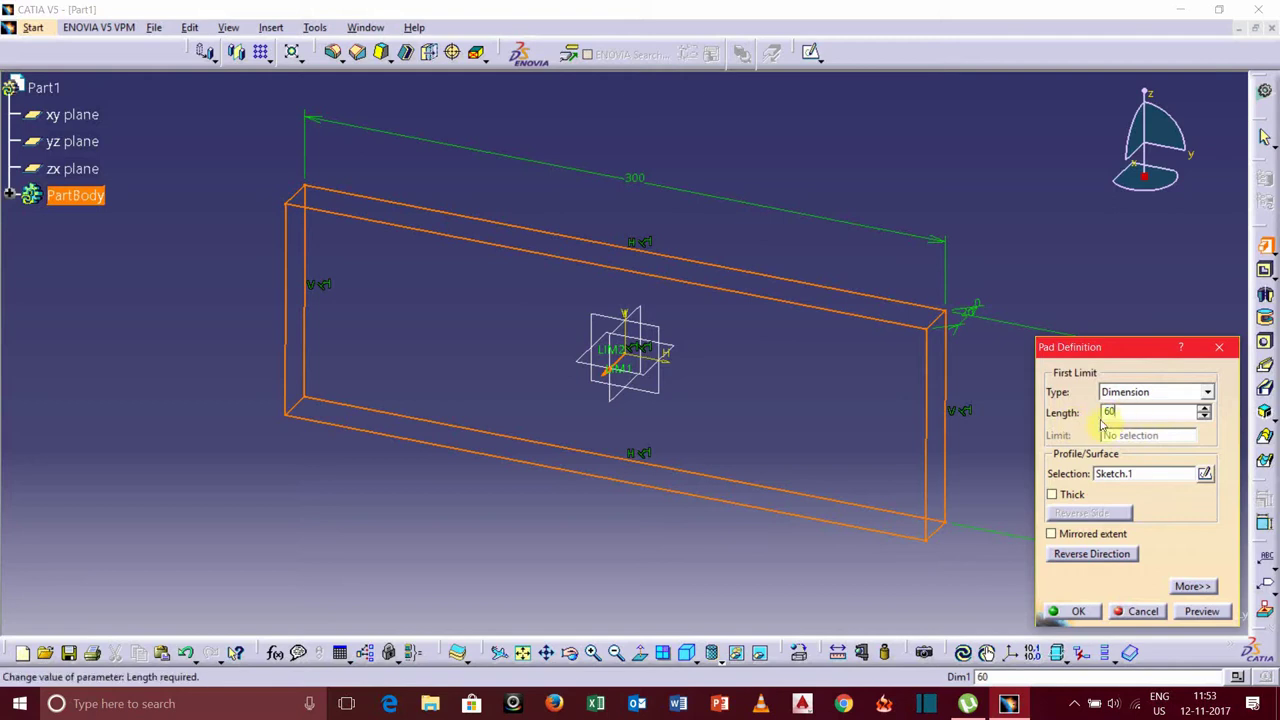
click(1052, 535)
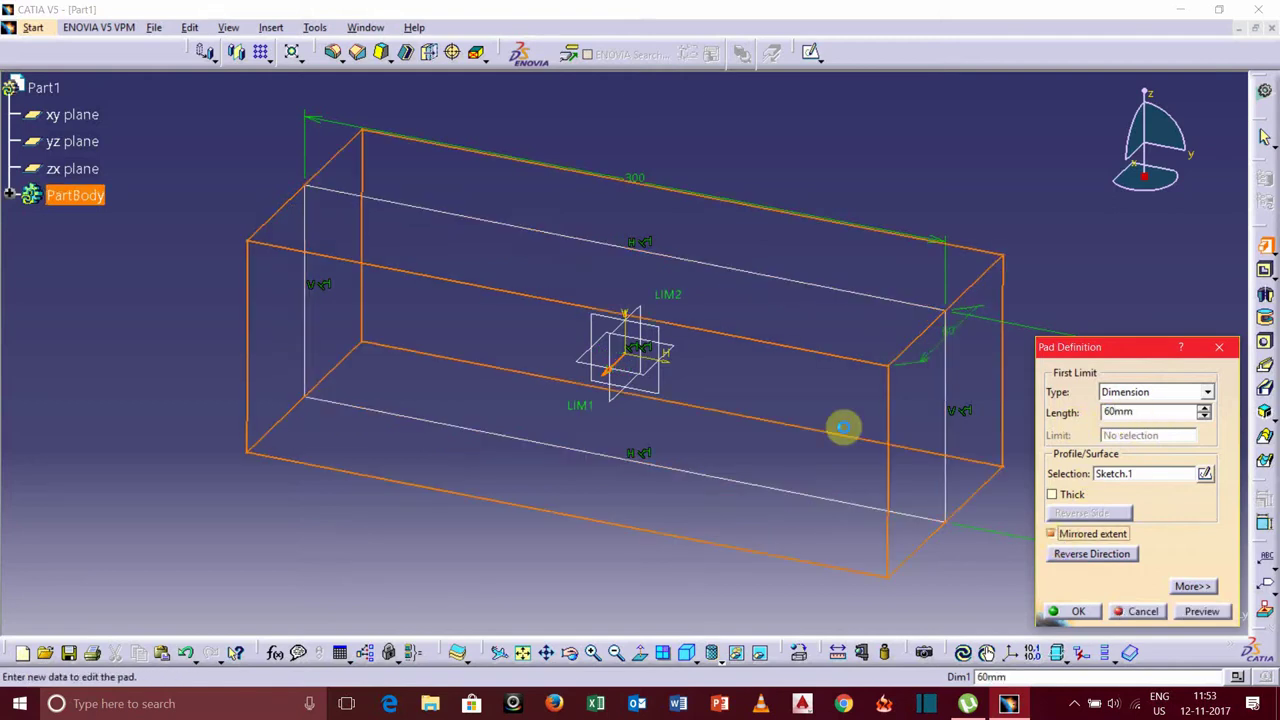
click(1202, 612)
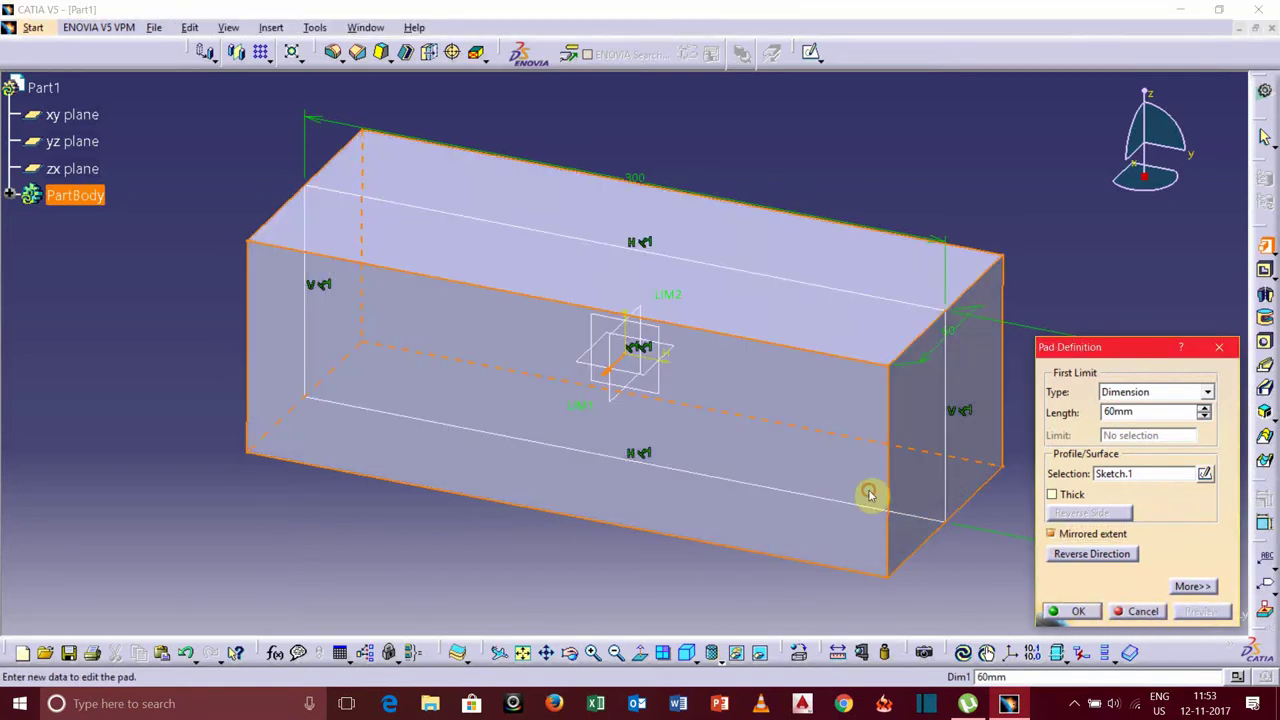
middle_drag(94, 244, 121, 310)
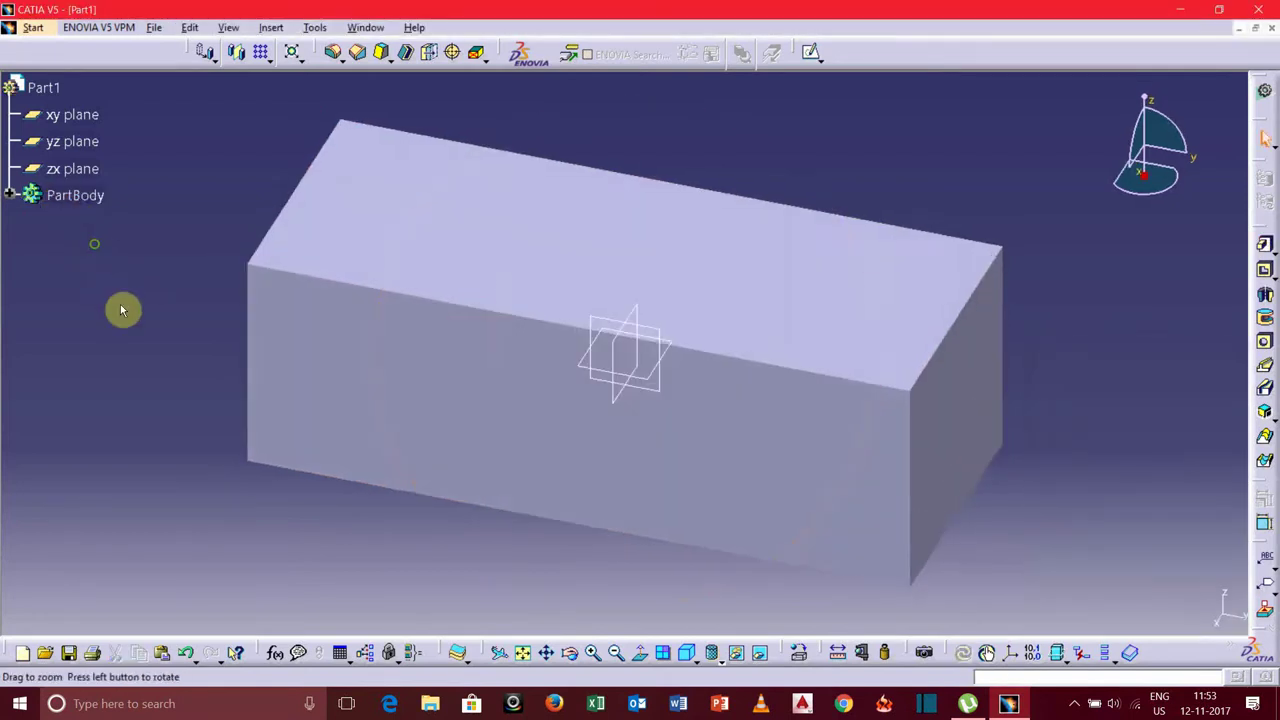
Step: Place a hole on the block's top face, keeping type Simple, blind 10 mm by 10 mm
click(1266, 345)
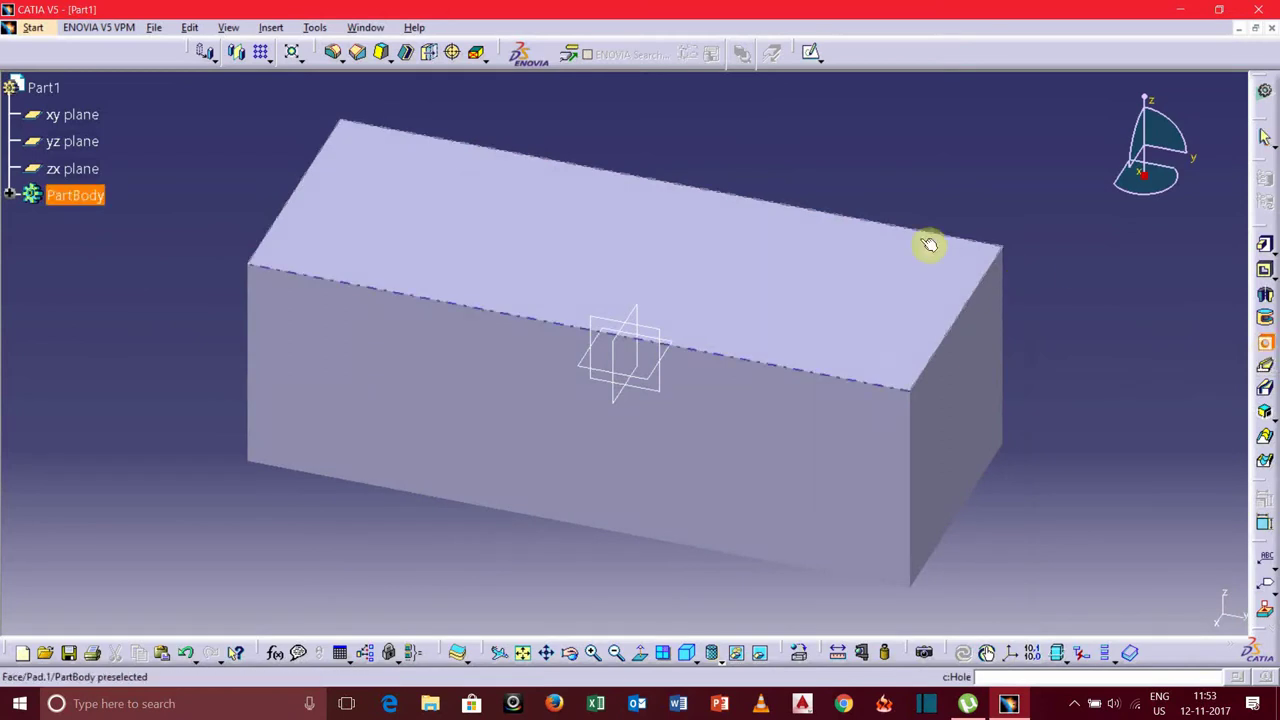
click(390, 204)
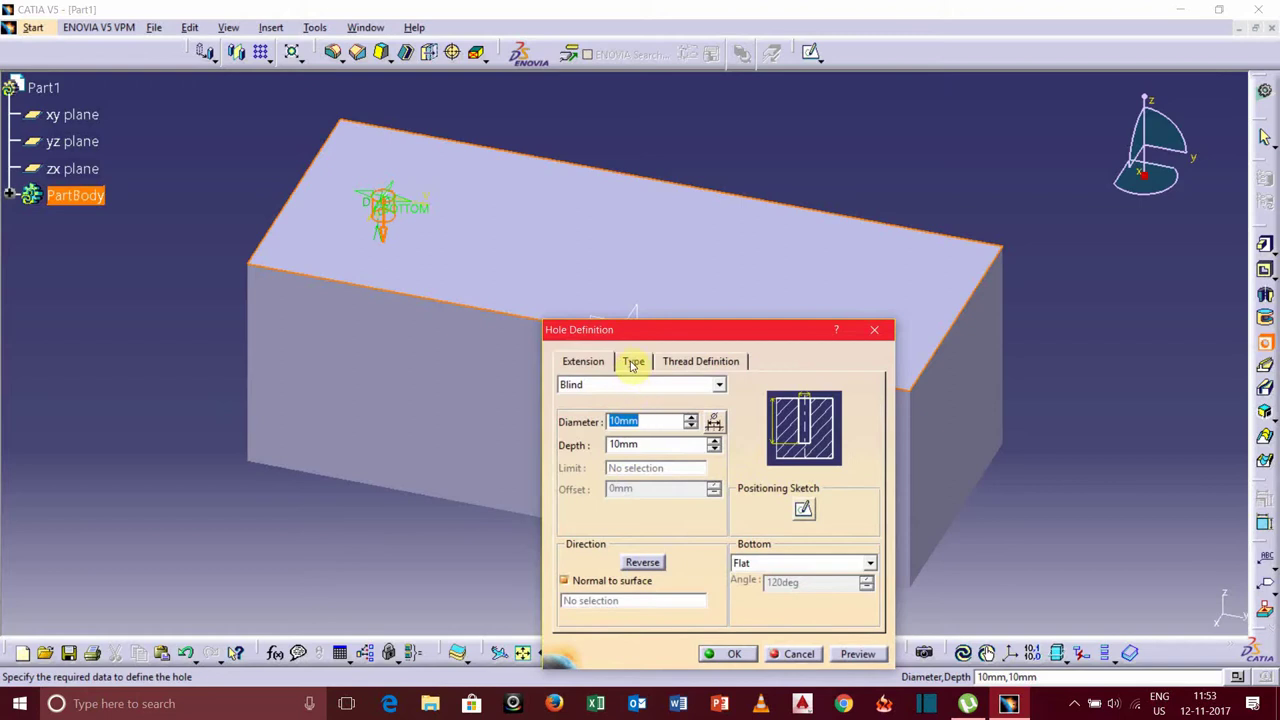
click(632, 364)
click(740, 386)
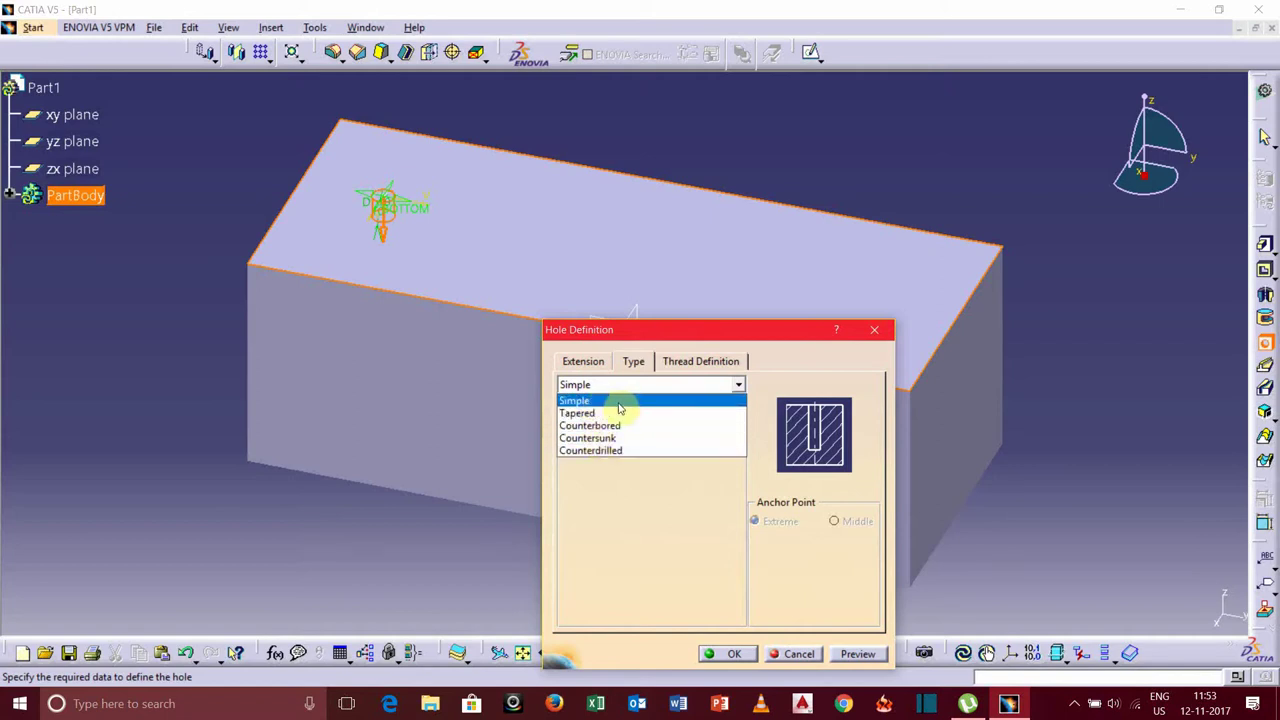
click(613, 403)
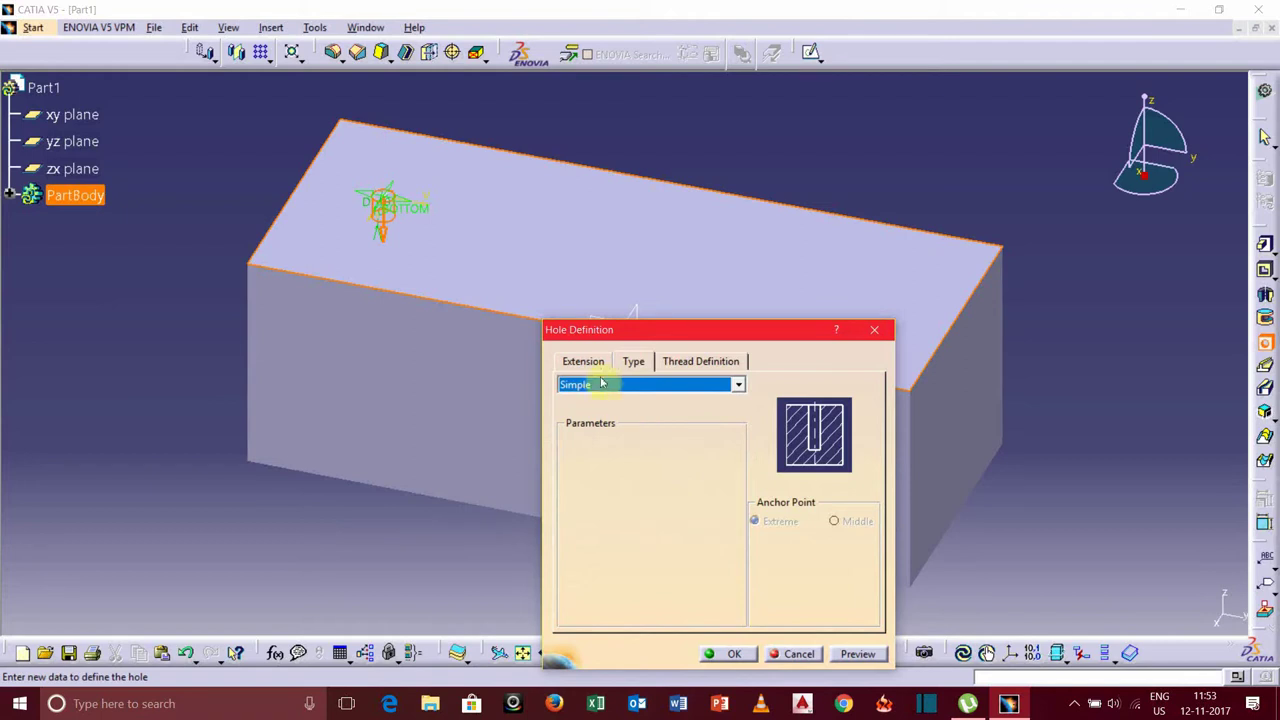
click(586, 363)
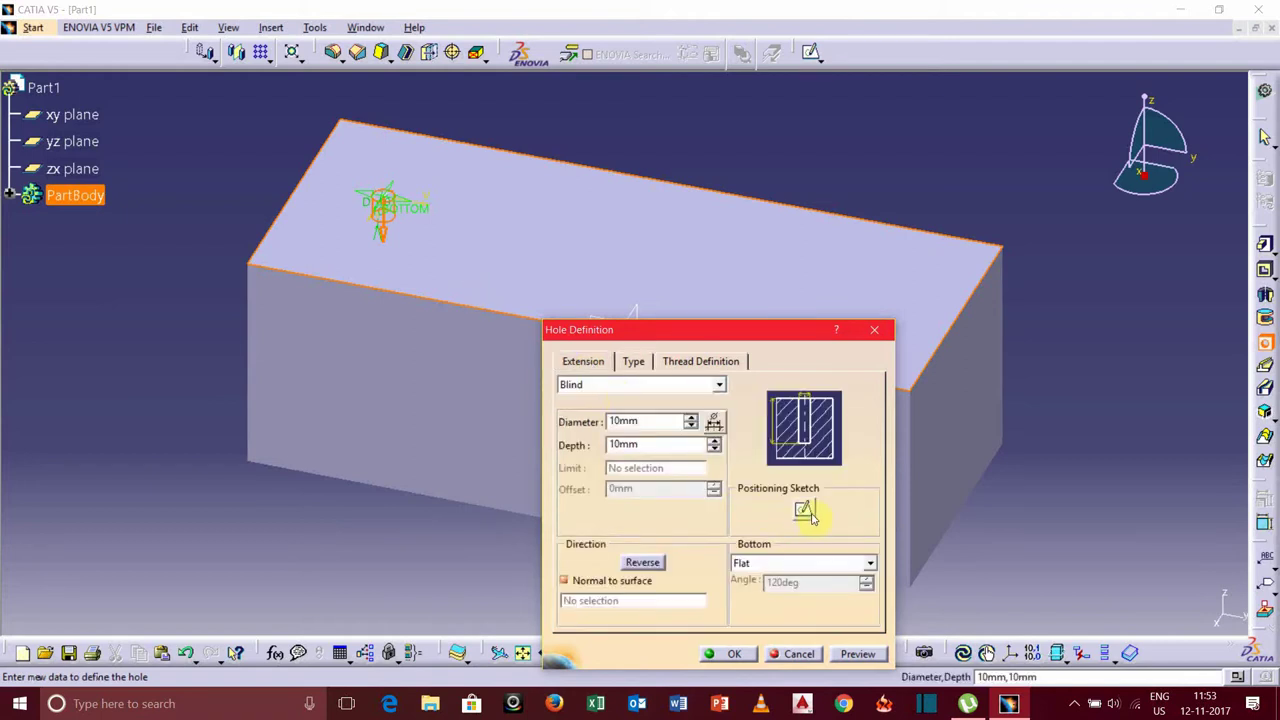
Step: Open the hole's positioning sketch and try dimensioning the origin to other references, cancelling them
click(803, 509)
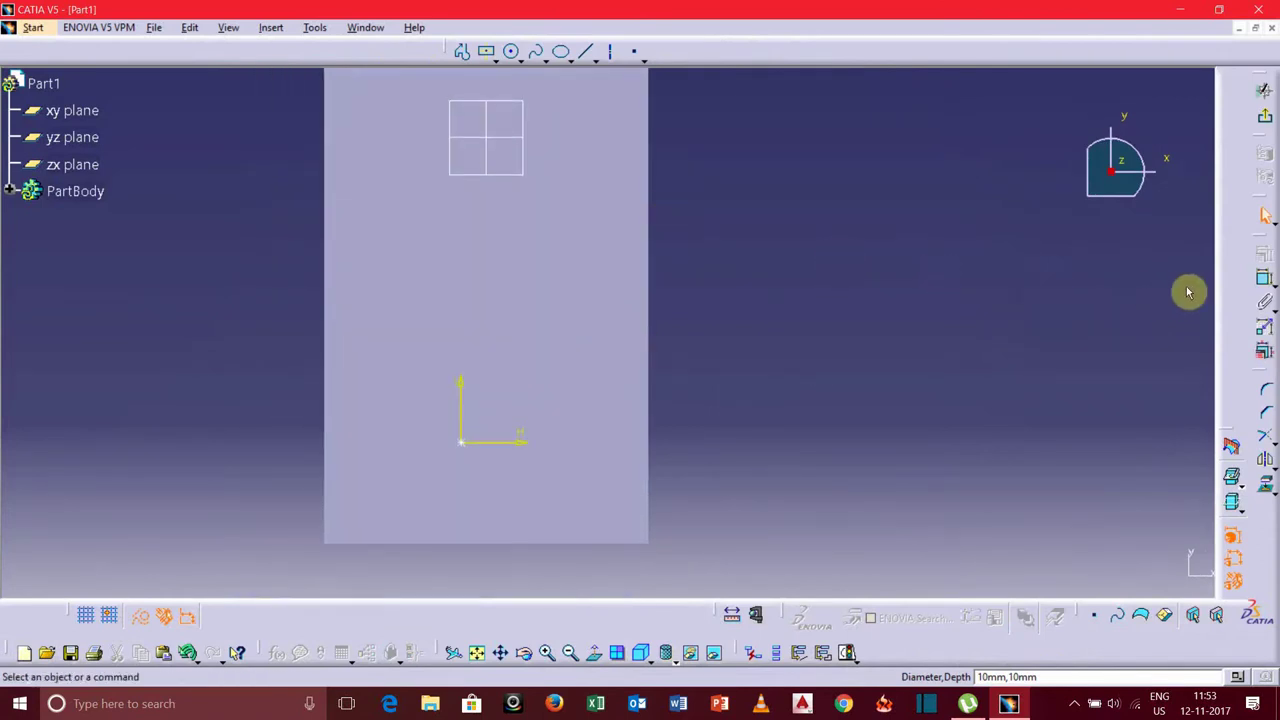
click(1265, 279)
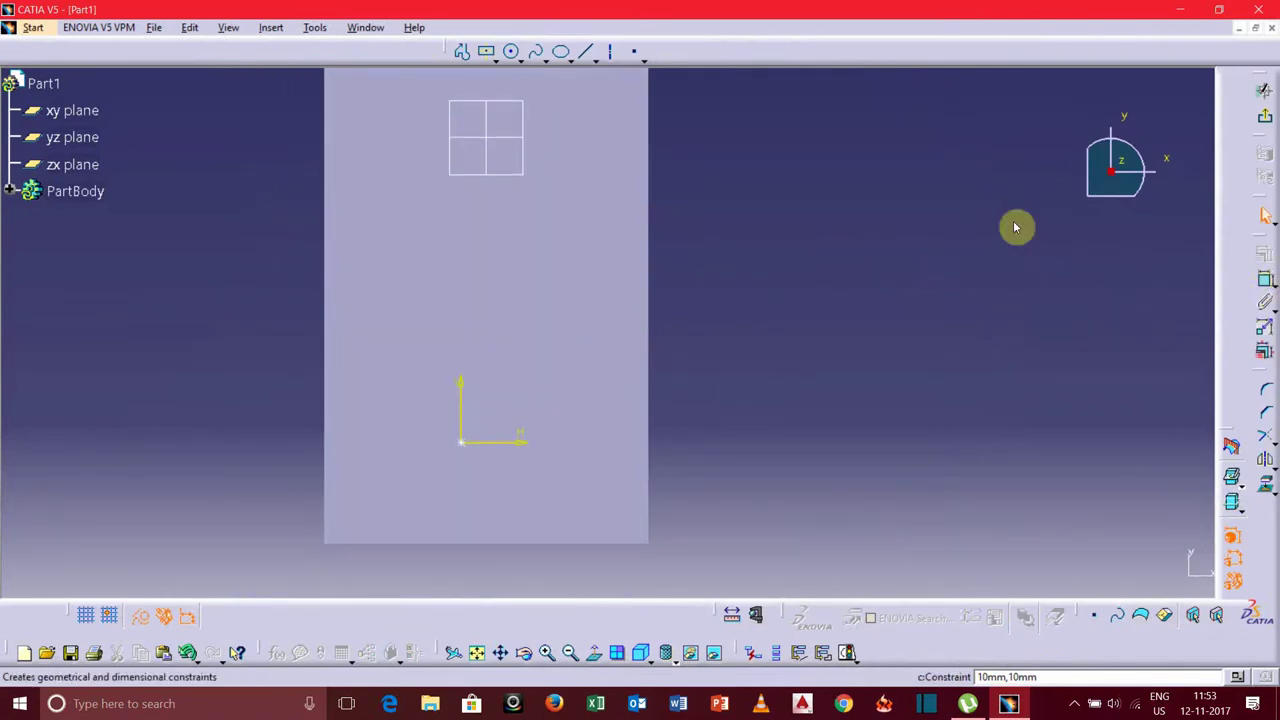
click(472, 445)
click(488, 129)
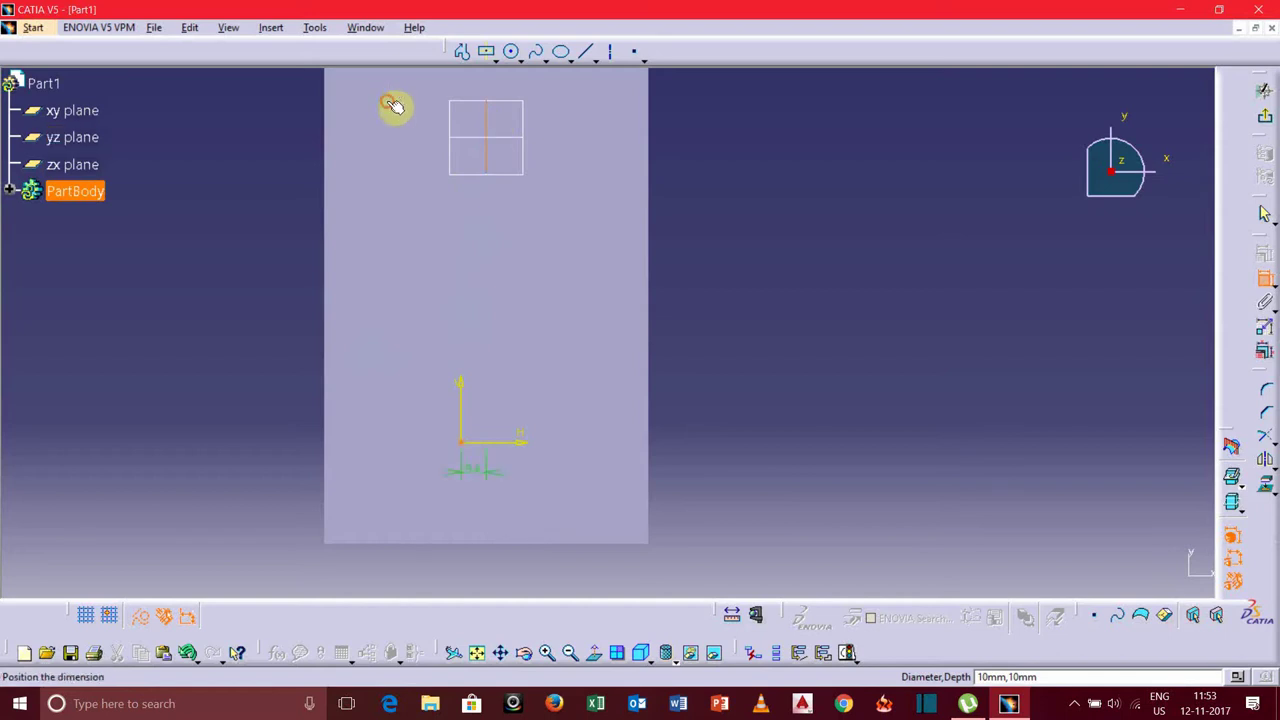
right_click(190, 197)
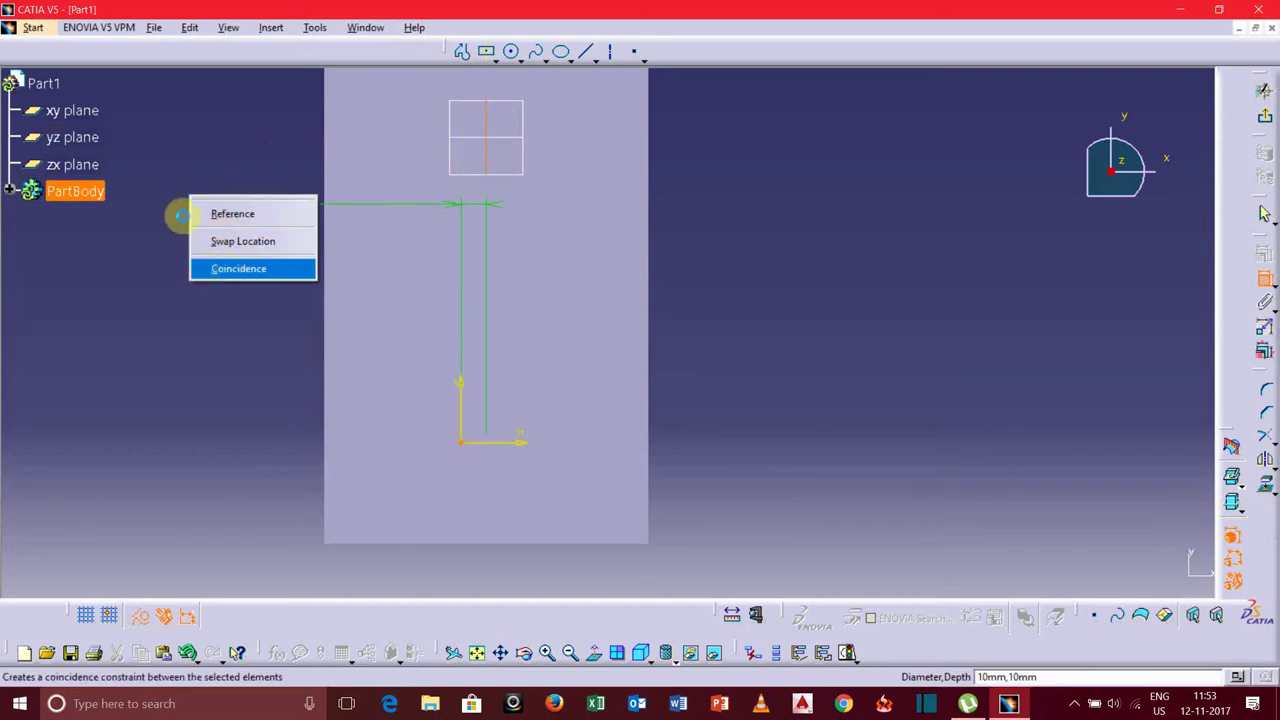
click(180, 216)
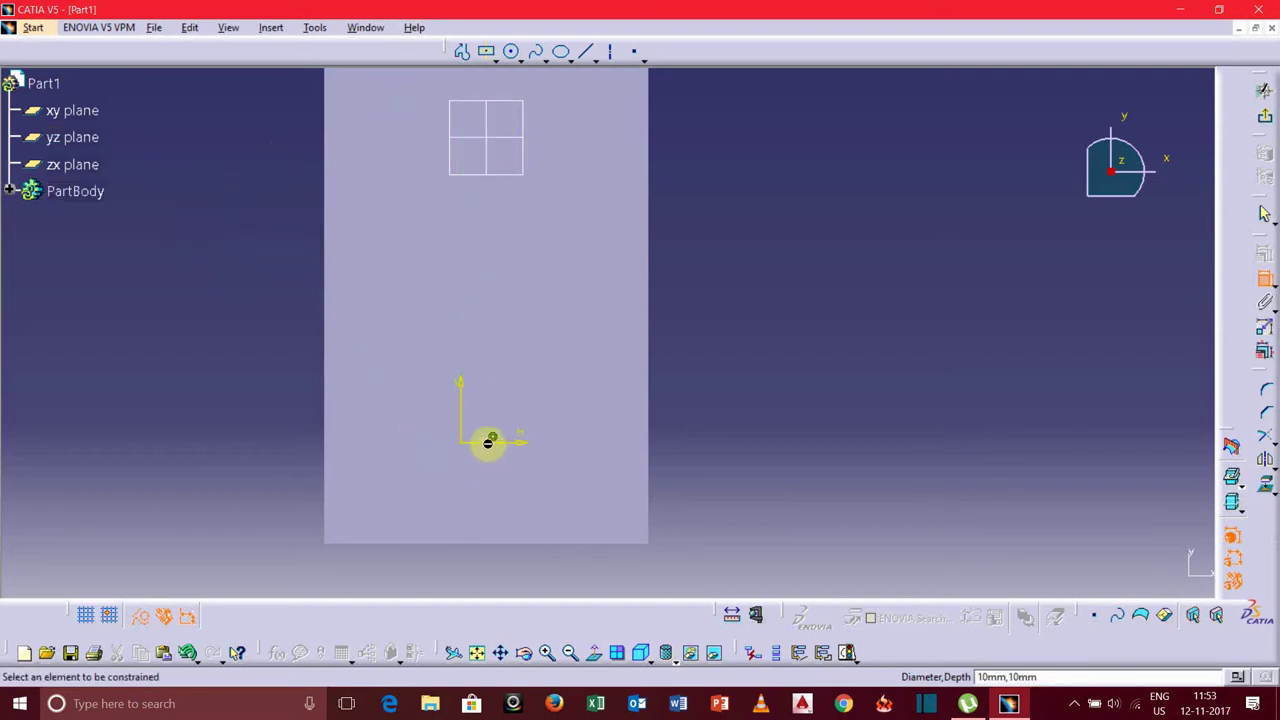
click(488, 441)
click(649, 389)
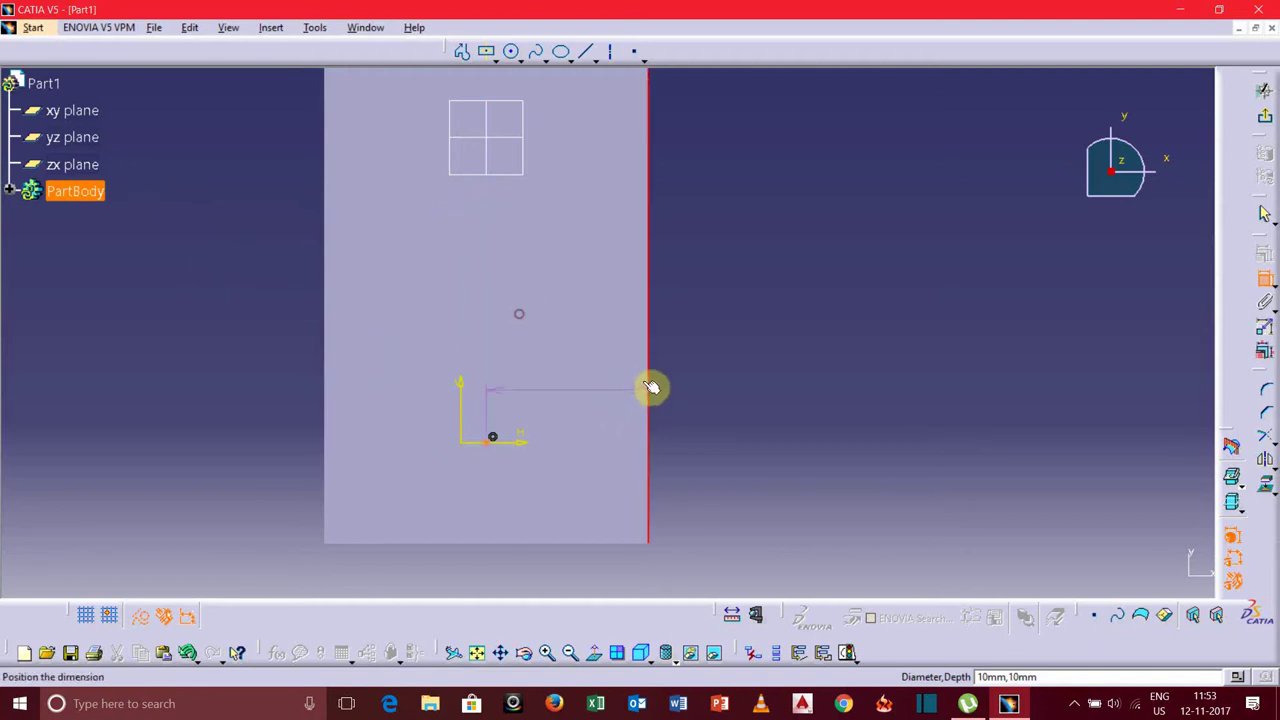
key(Escape)
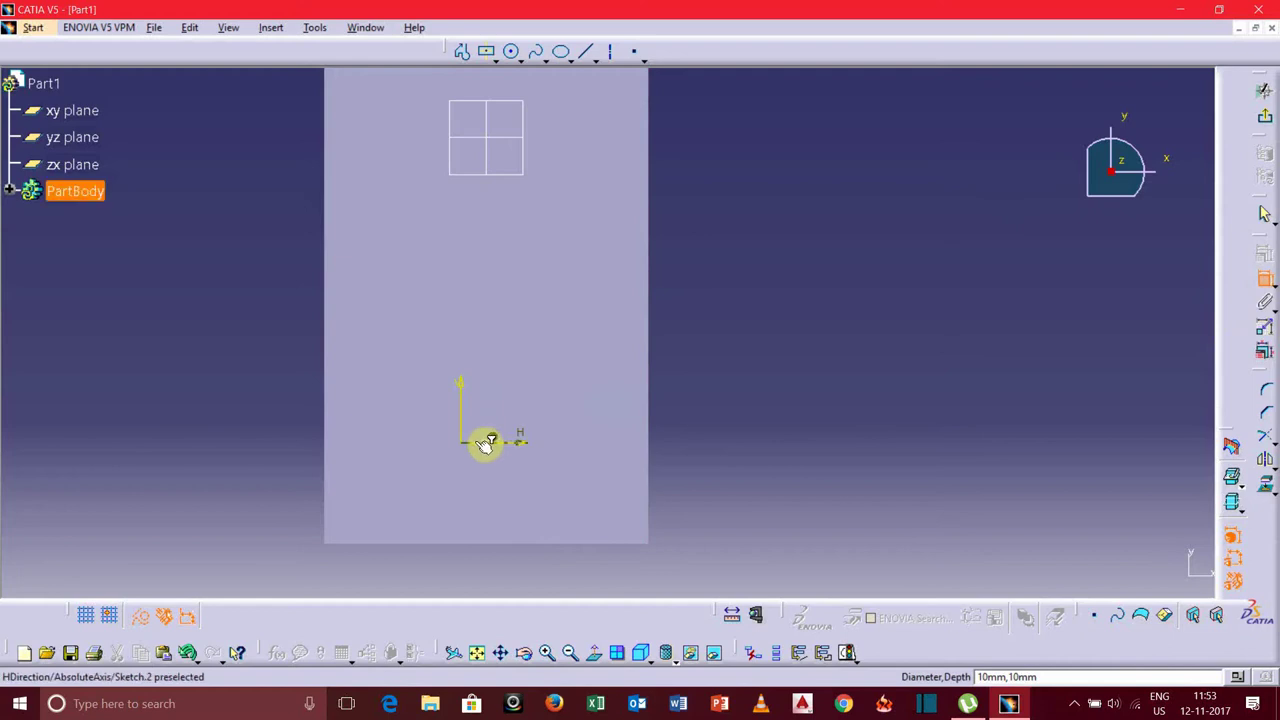
Step: Dimension the hole centre 30mm from the bottom edge and exit the sketch
click(502, 545)
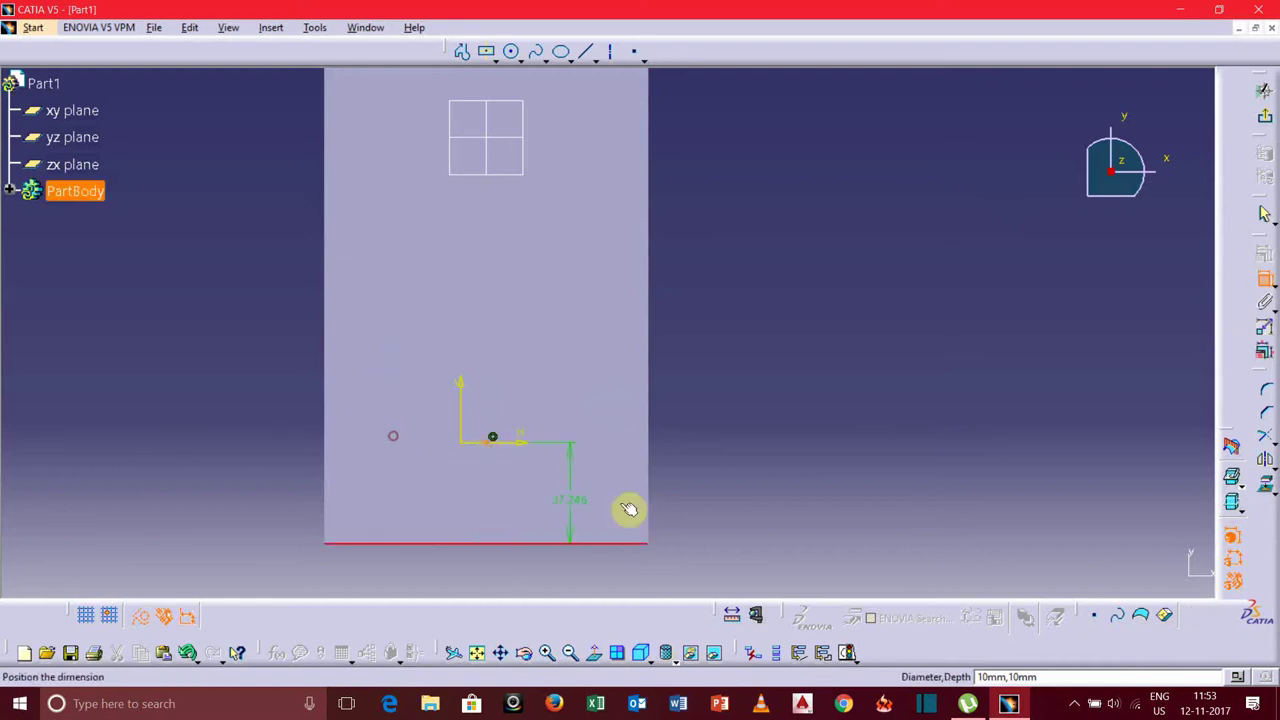
click(800, 506)
double_click(800, 494)
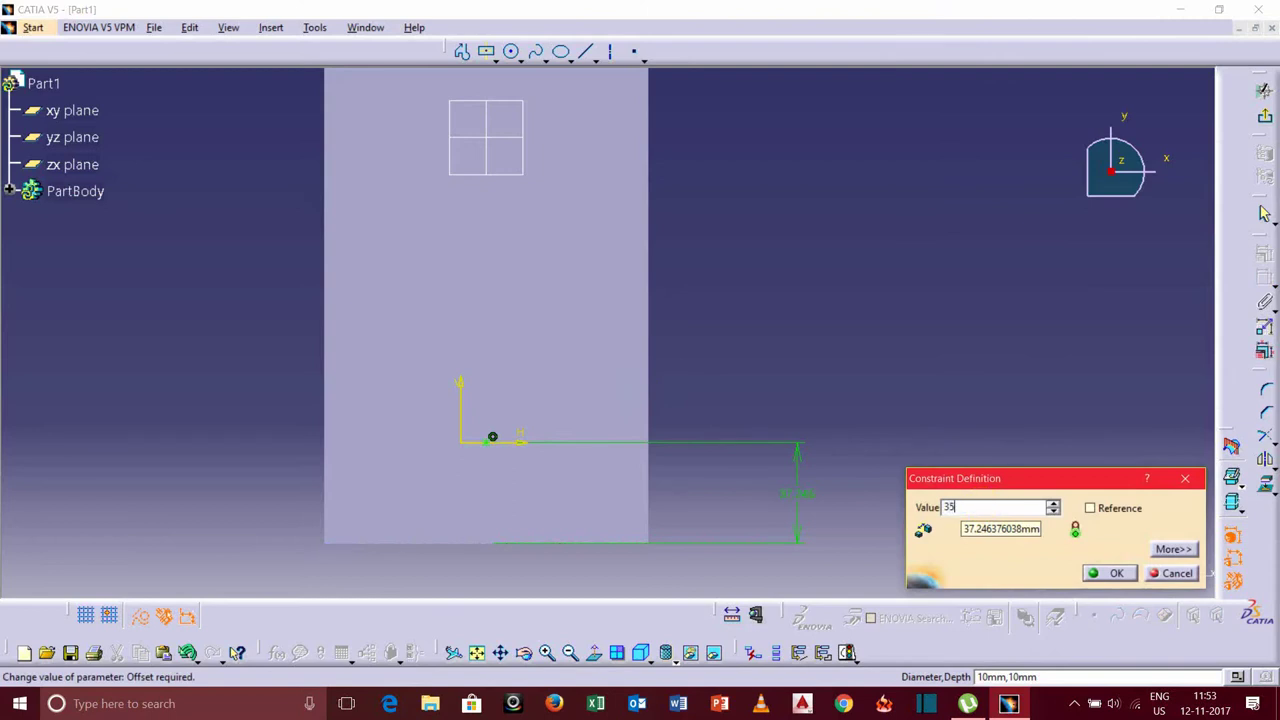
text(30mm)
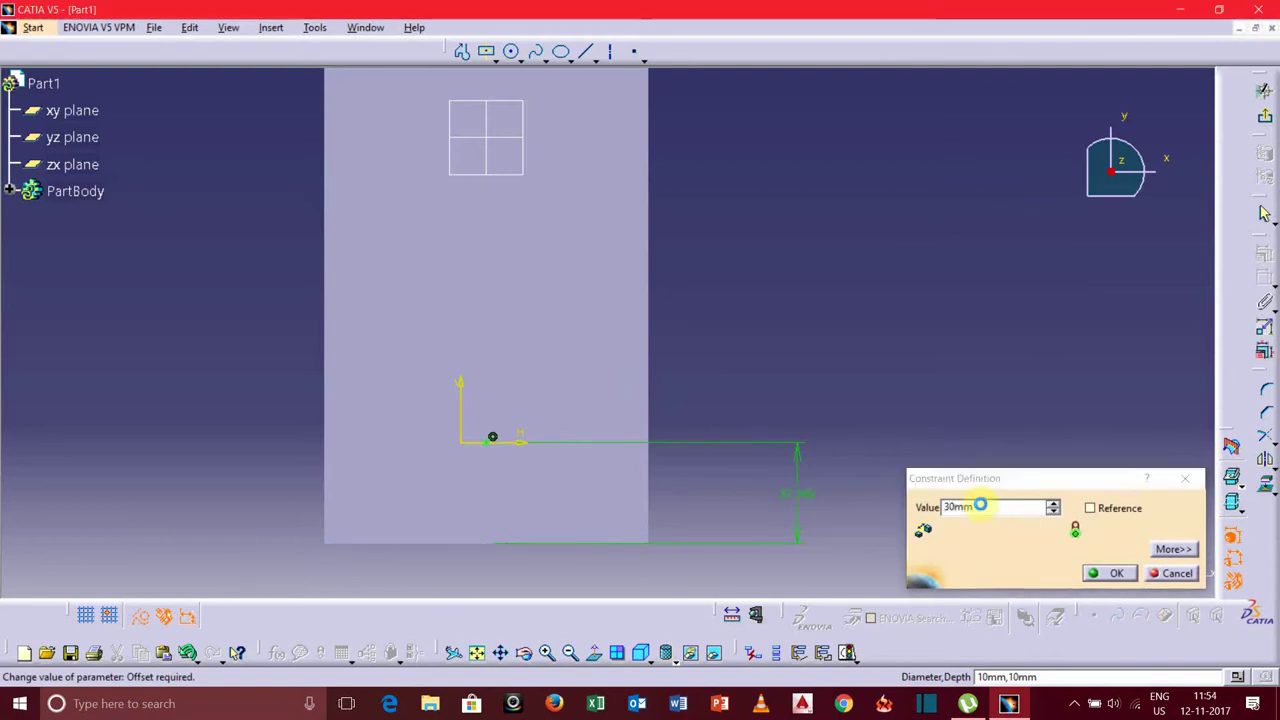
key(Return)
click(1265, 127)
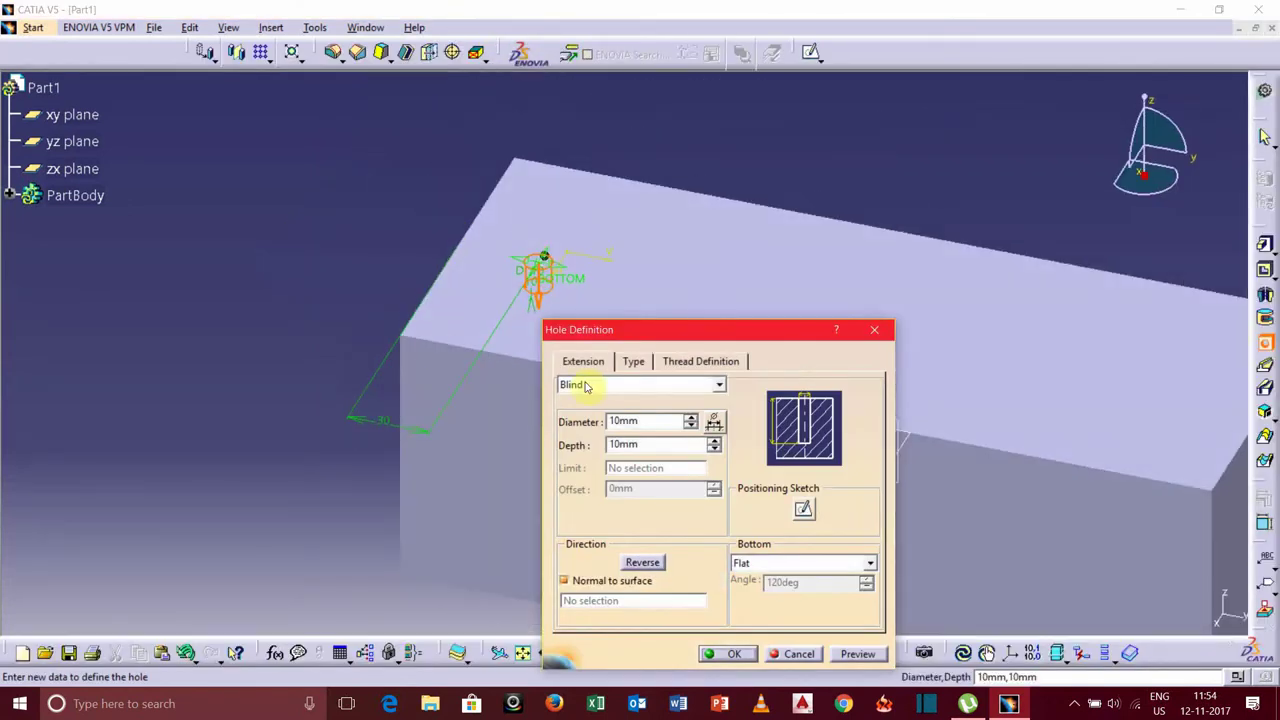
Step: Give the hole 25mm diameter, 80mm depth and a V-Bottom, then create it
double_click(649, 422)
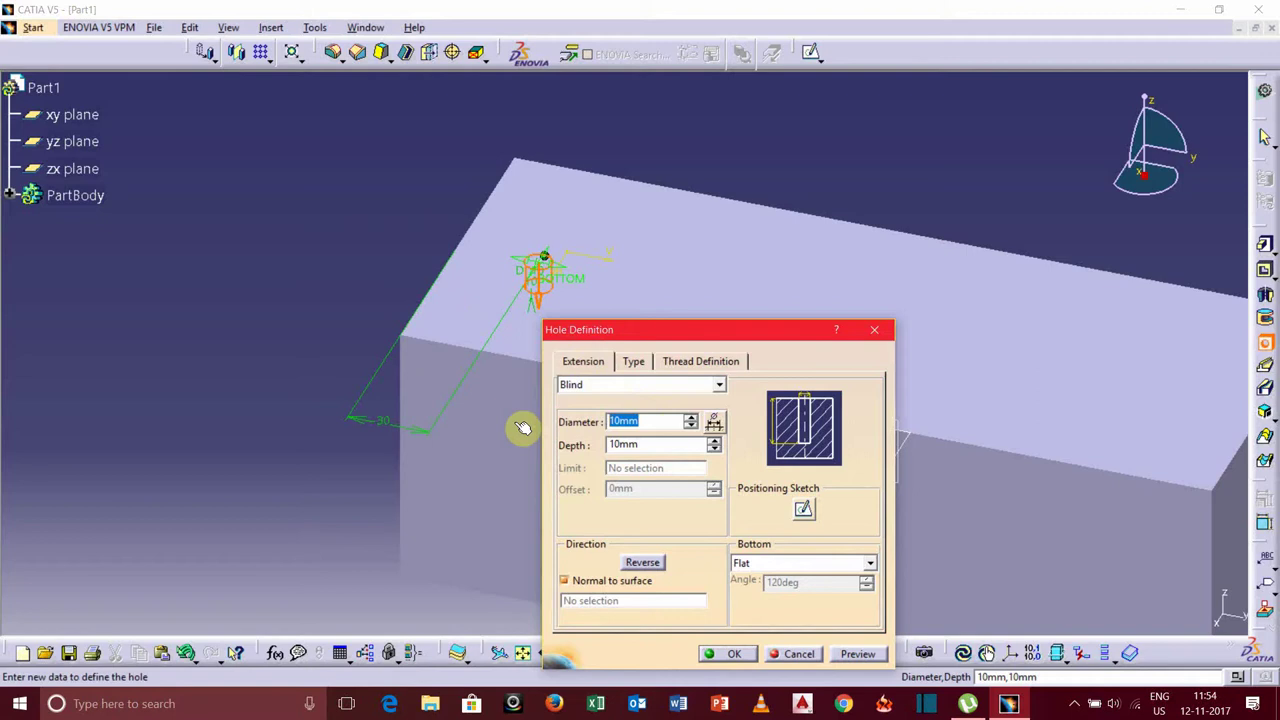
text(25)
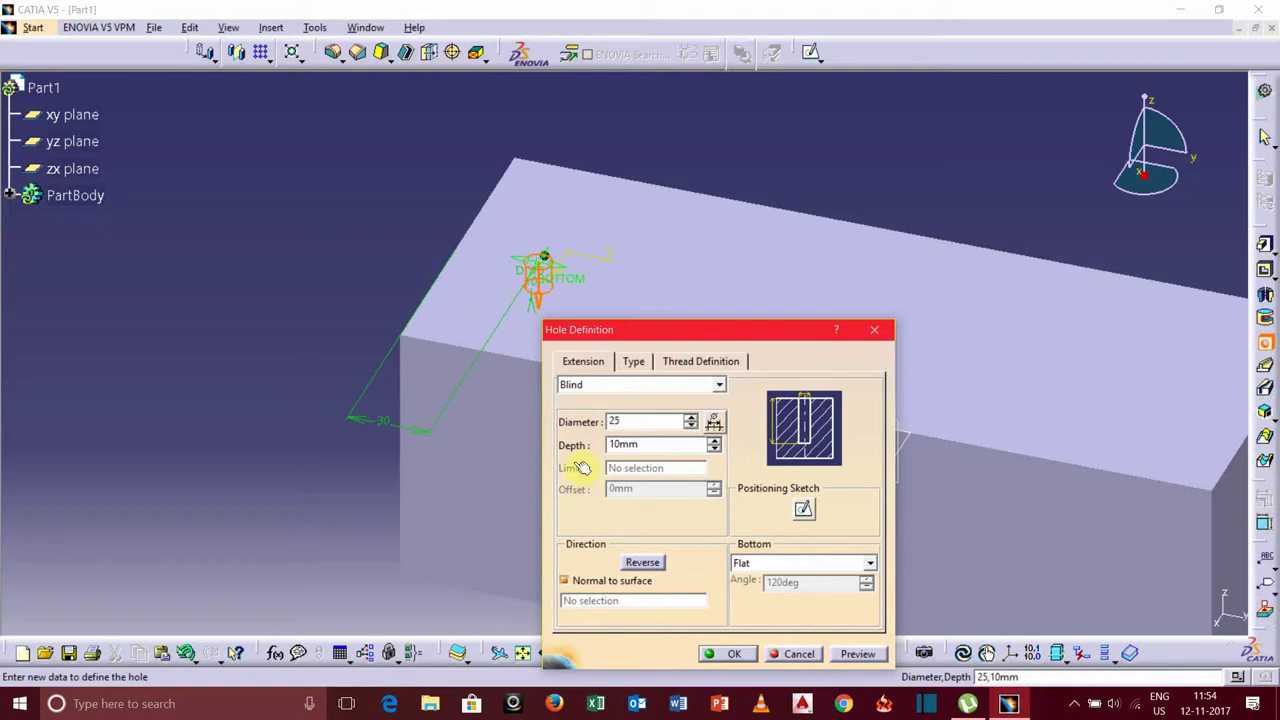
key(Tab)
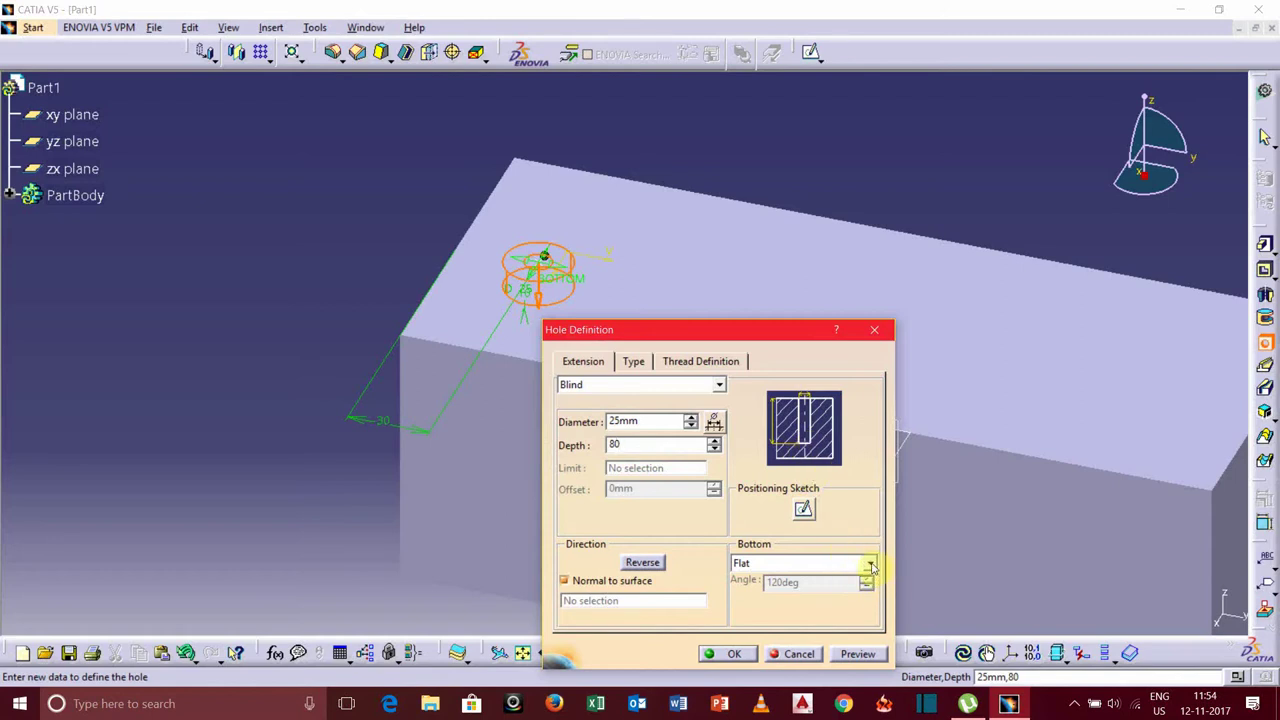
click(871, 567)
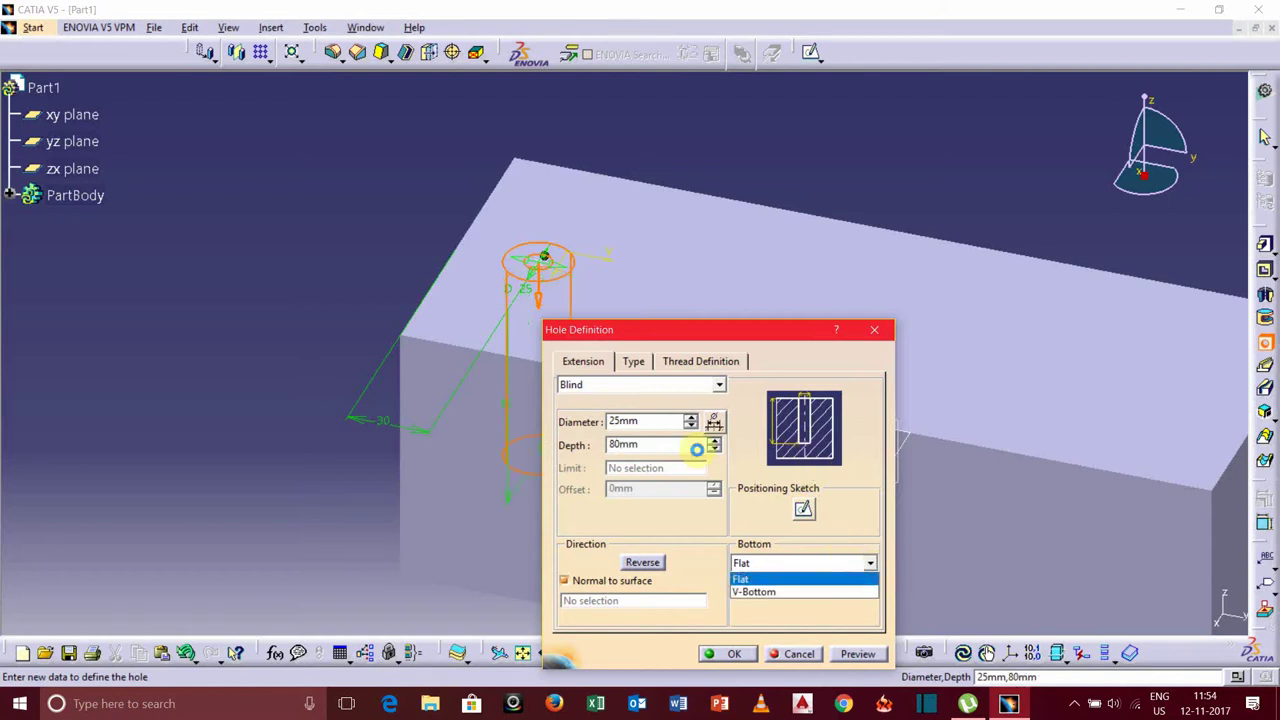
click(796, 593)
click(858, 655)
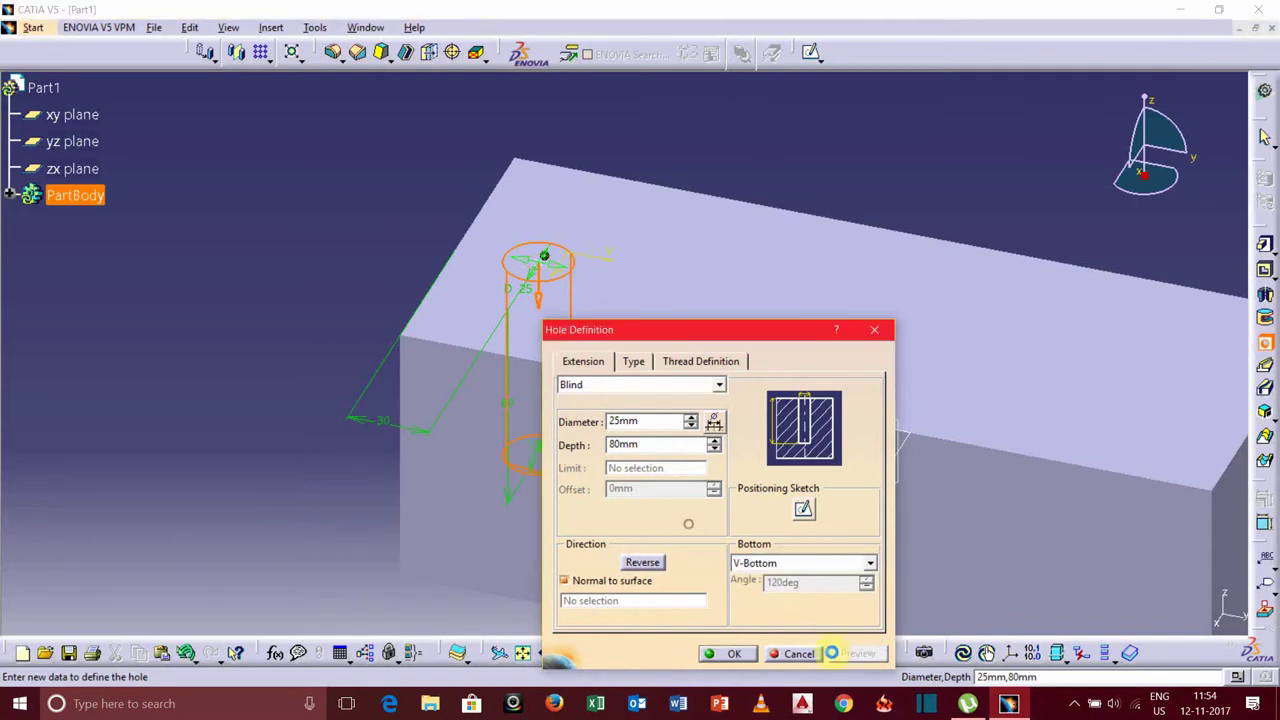
click(731, 653)
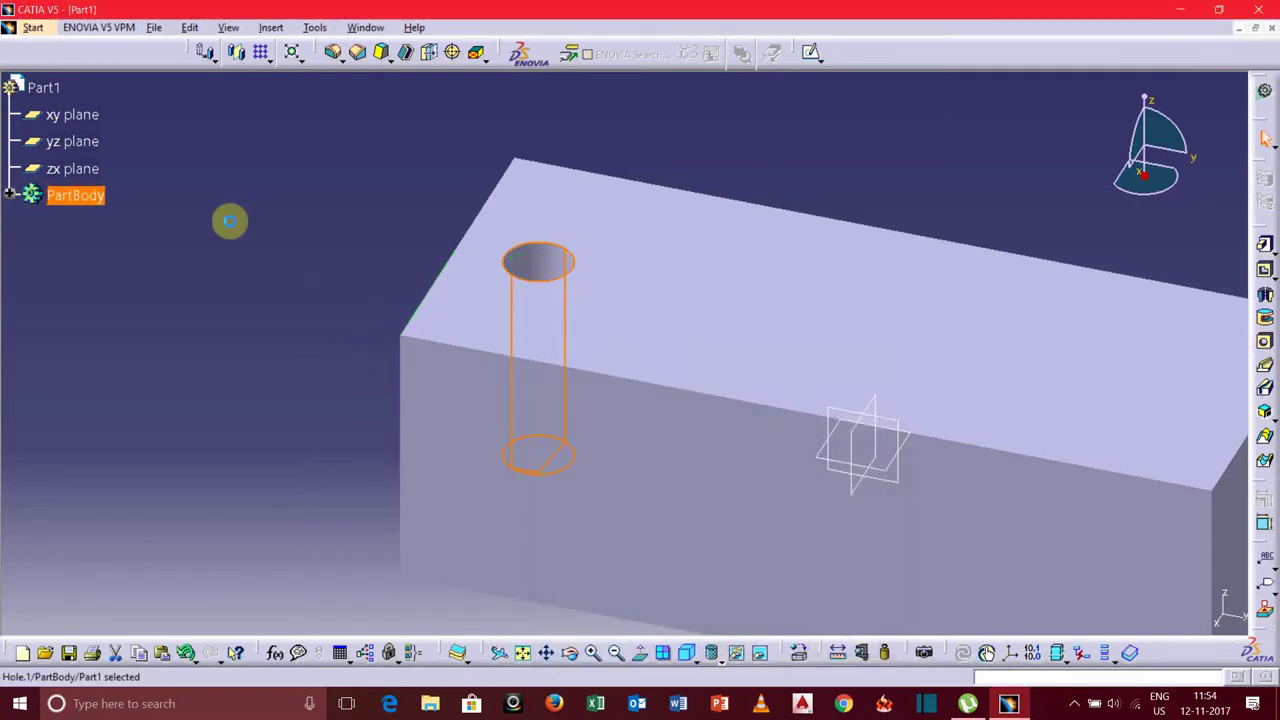
Step: Switch to the isometric view and start a sketch on the yz plane
middle_drag(229, 221, 303, 337)
middle_drag(597, 323, 279, 355)
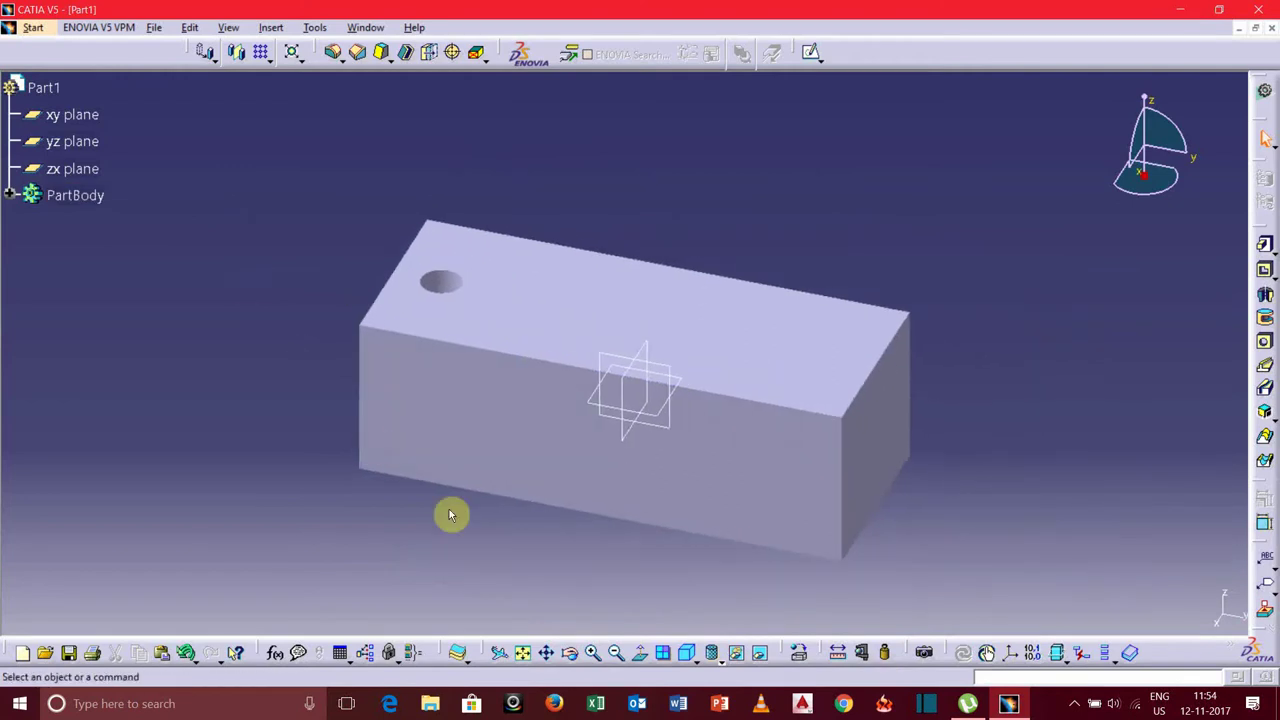
click(690, 655)
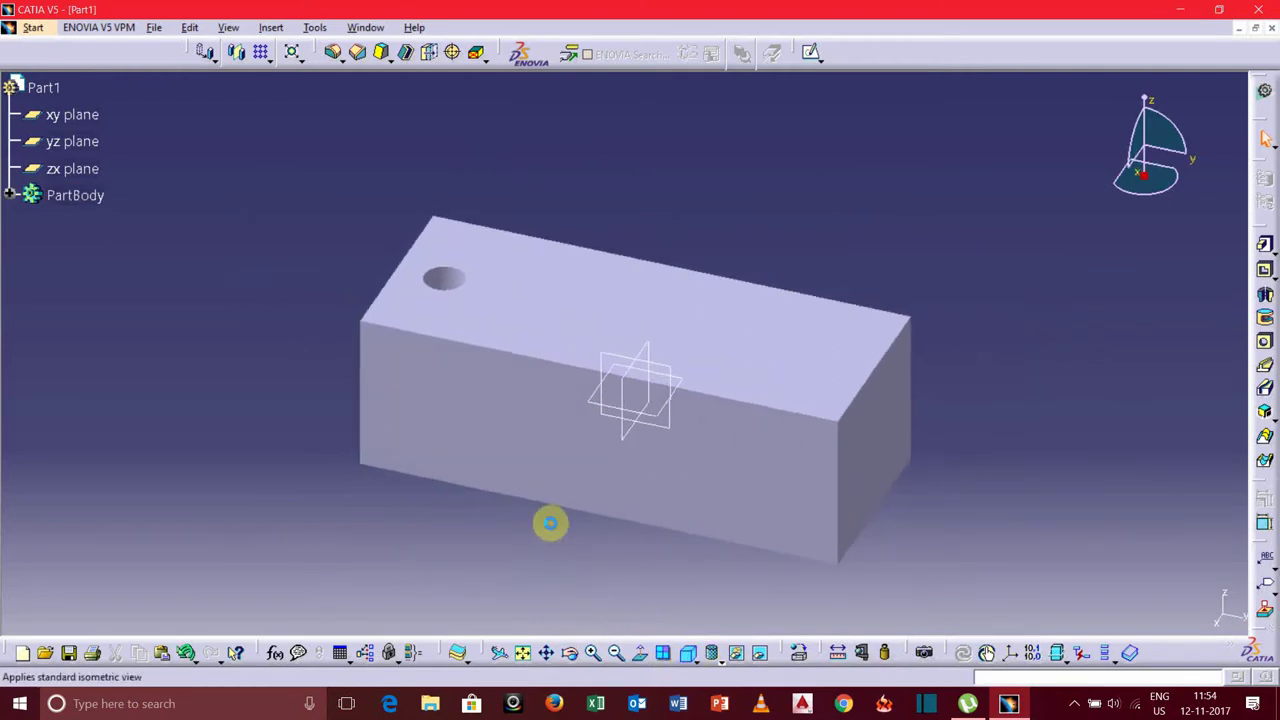
click(631, 367)
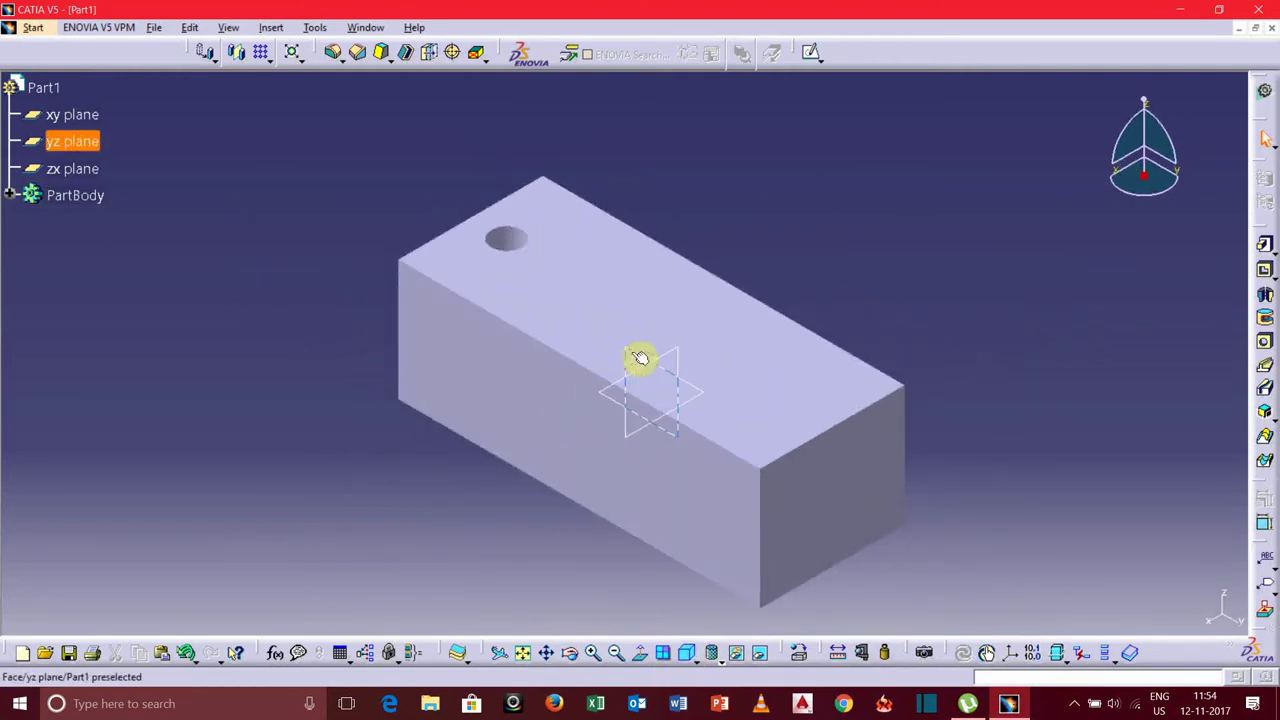
click(812, 52)
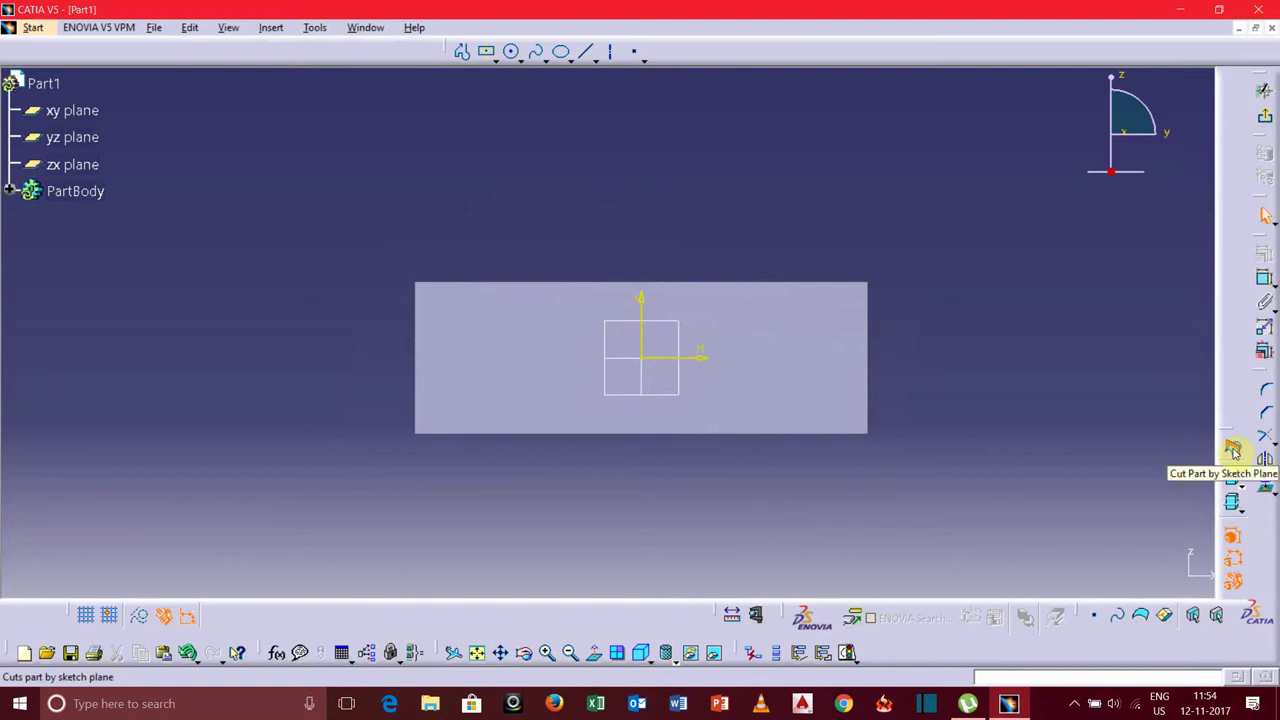
Step: Cut the part by the sketch plane to view the hole section, then exit the sketch
click(1233, 451)
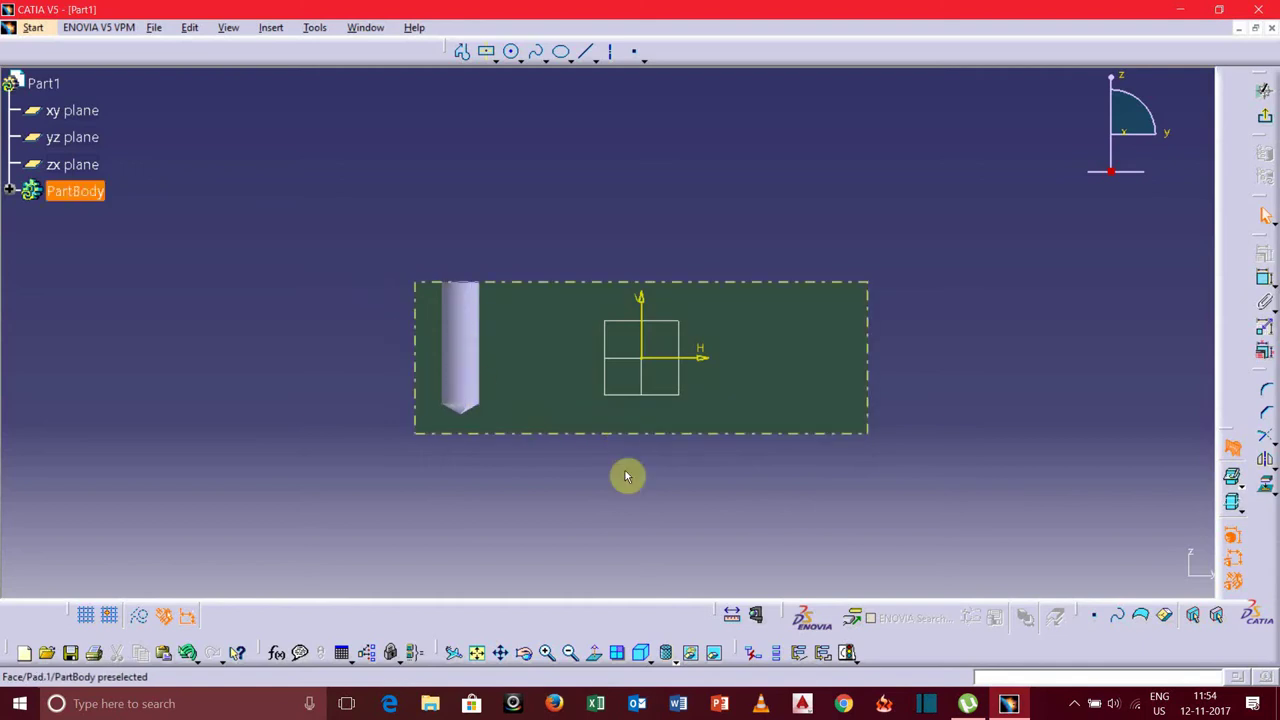
ctrl+middle_drag(294, 374, 294, 360)
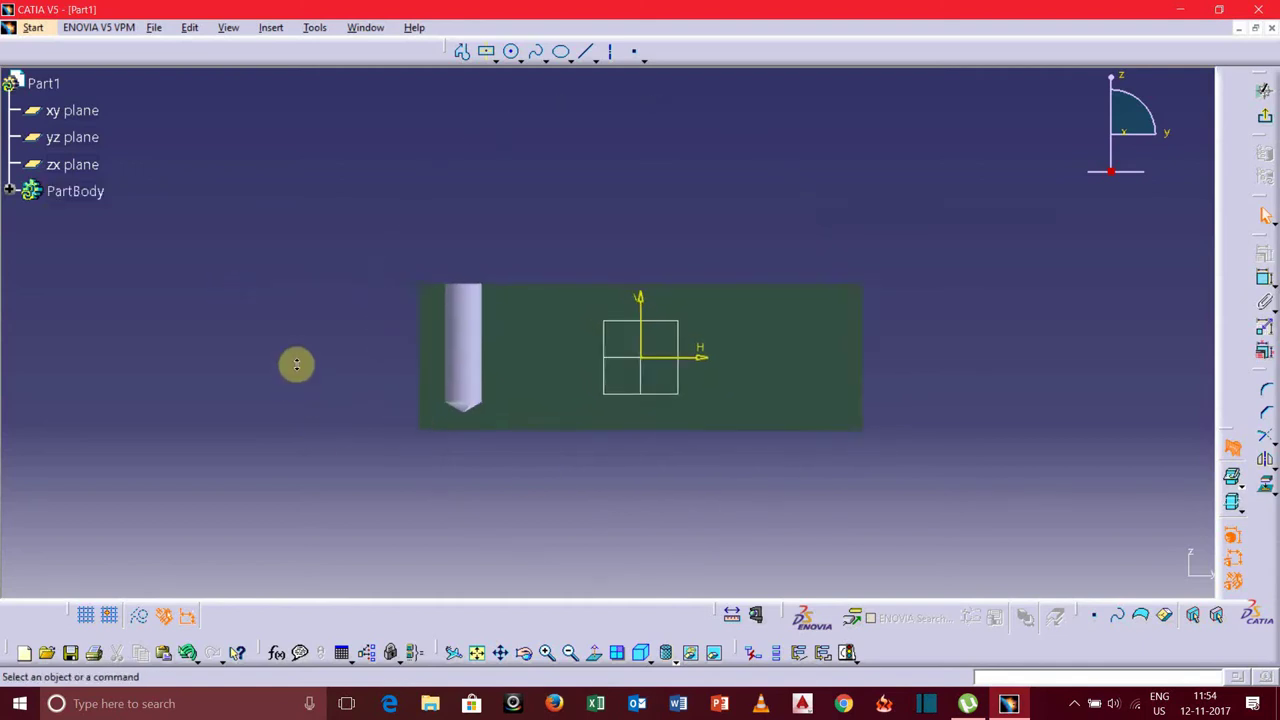
click(1264, 118)
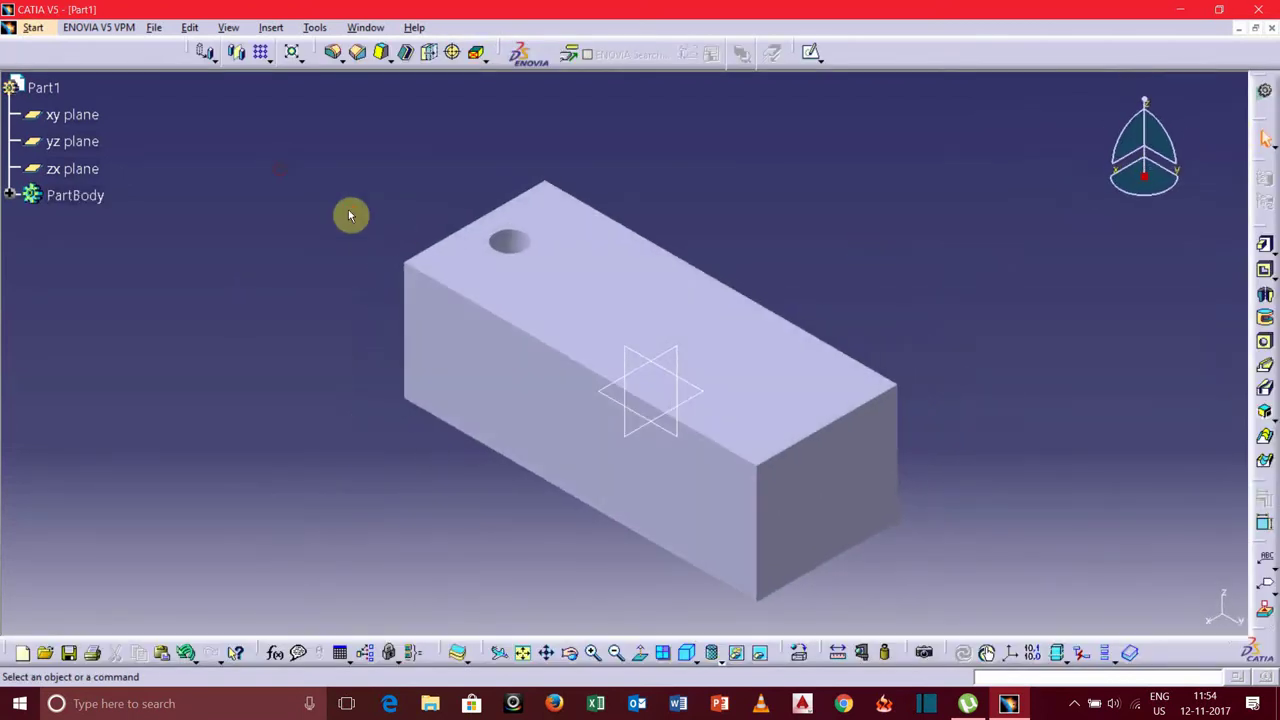
Step: Place a second hole on the block's top face and set its type to Tapered
middle_drag(279, 168, 360, 237)
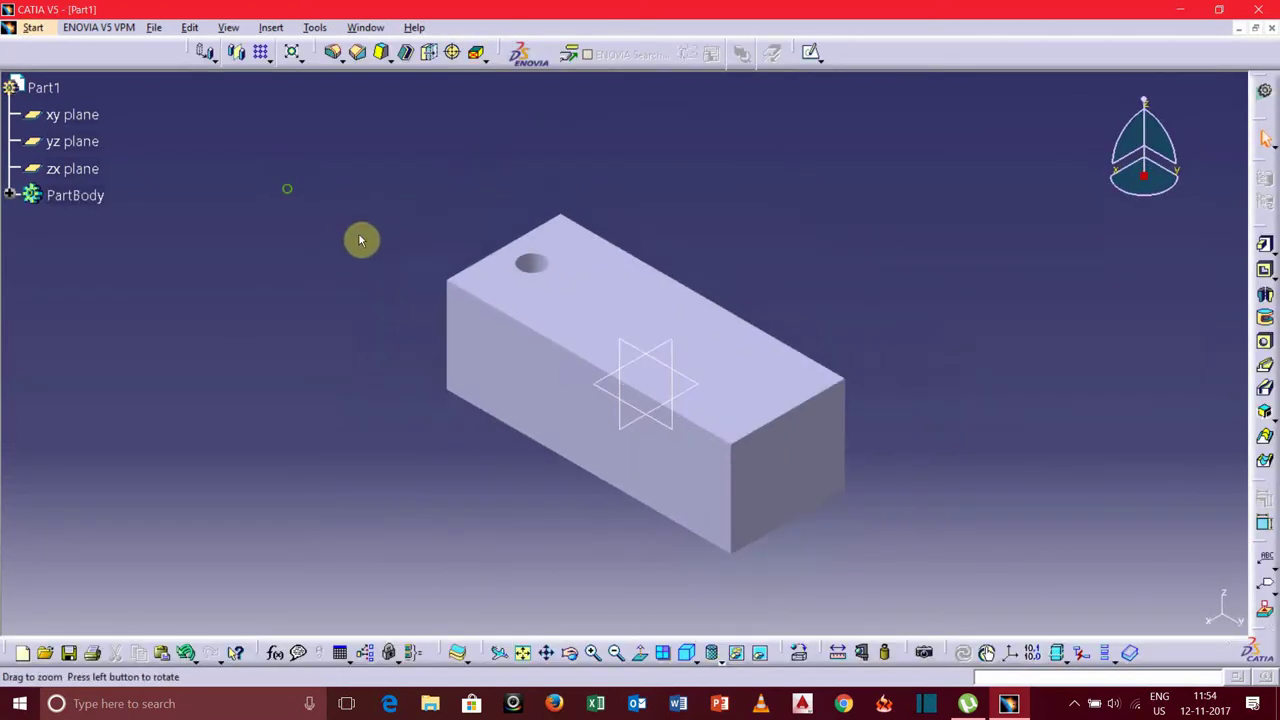
click(1266, 345)
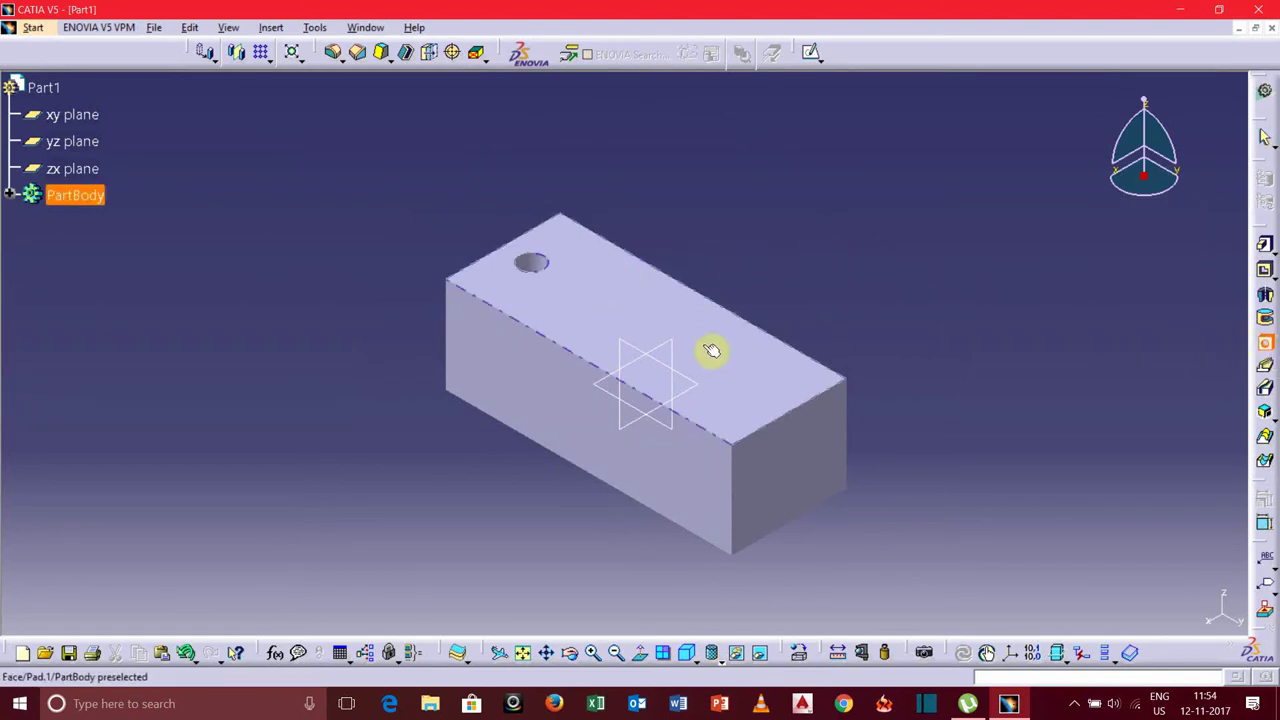
click(1263, 346)
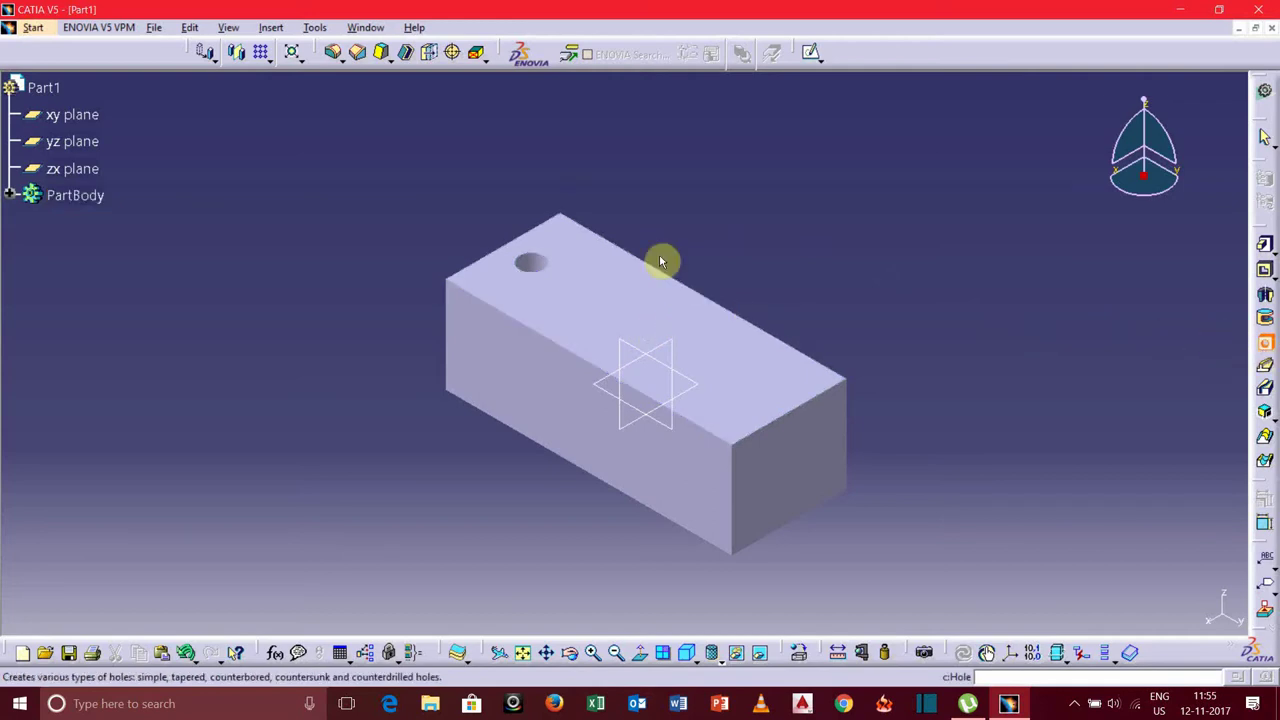
click(615, 302)
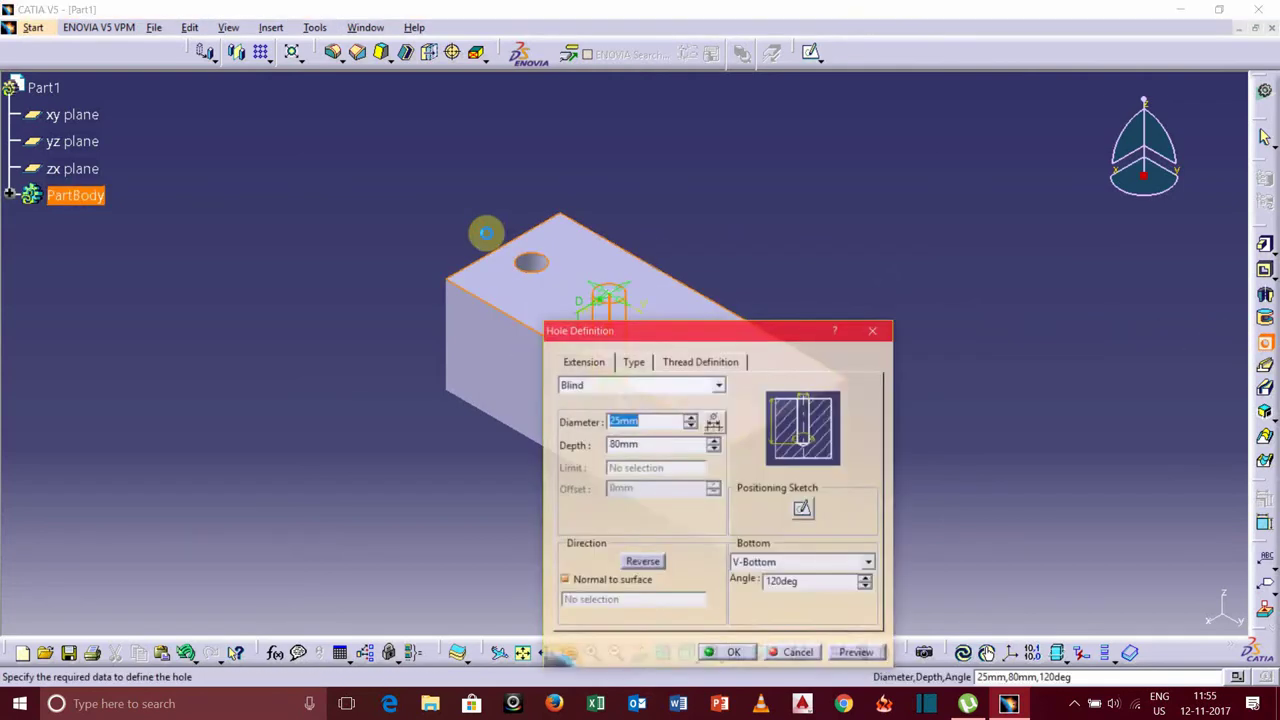
click(640, 361)
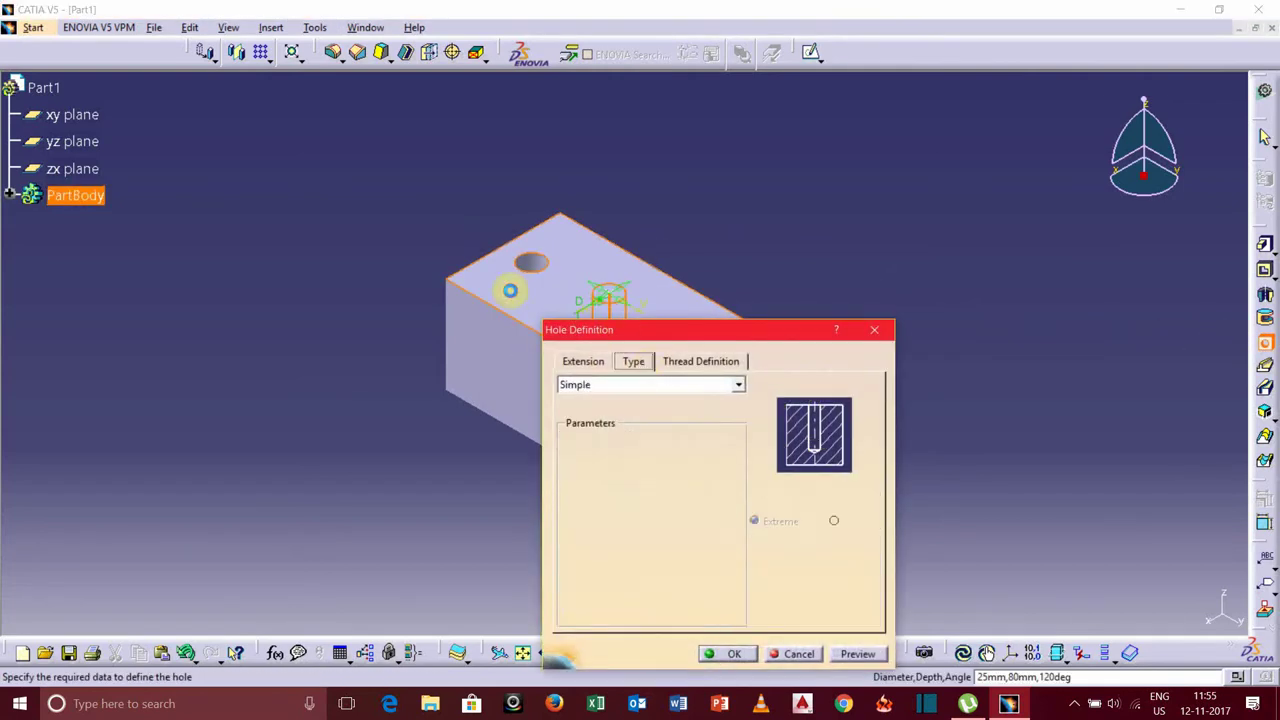
click(739, 386)
click(623, 411)
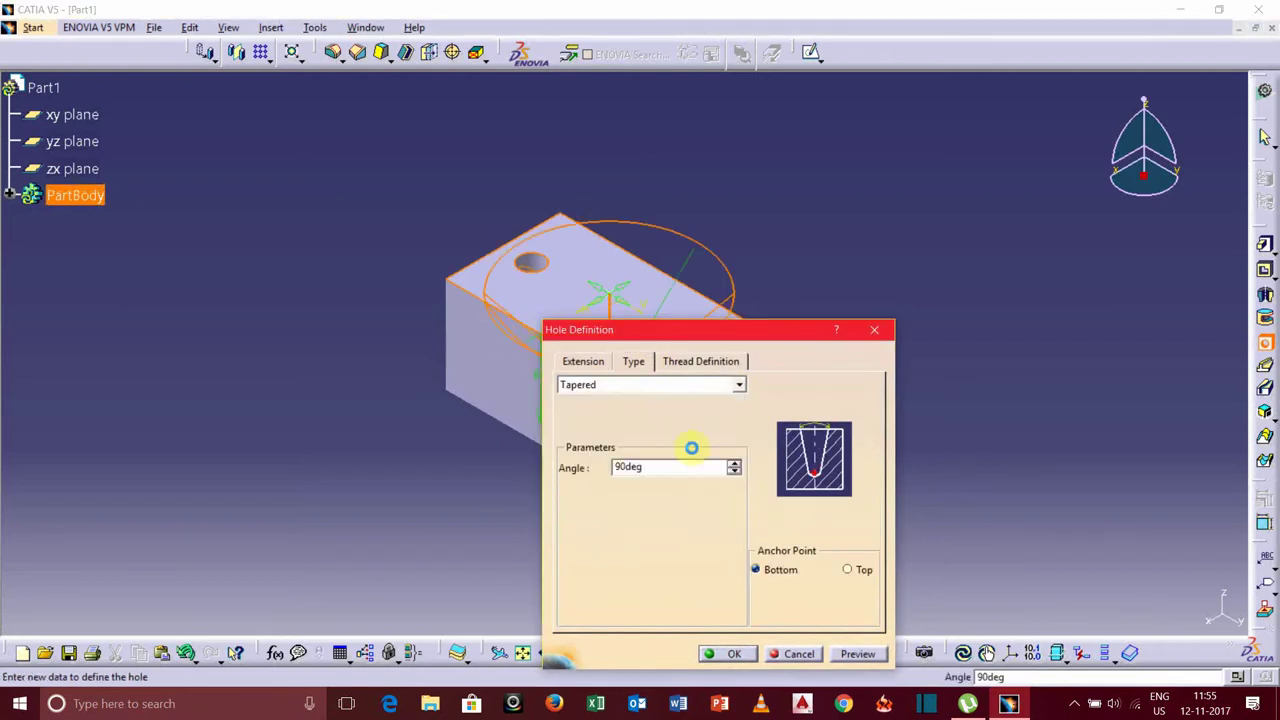
click(583, 361)
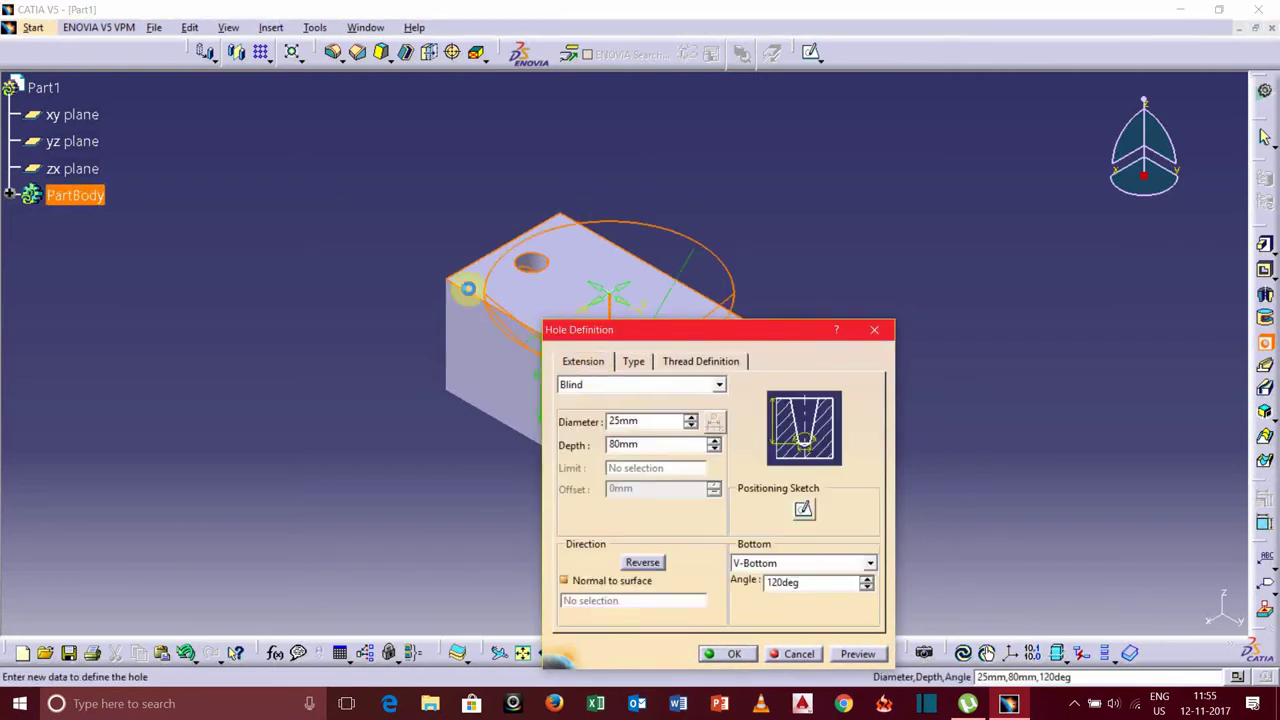
Step: In the hole's positioning sketch, dimension the origin to the horizontal line
click(805, 512)
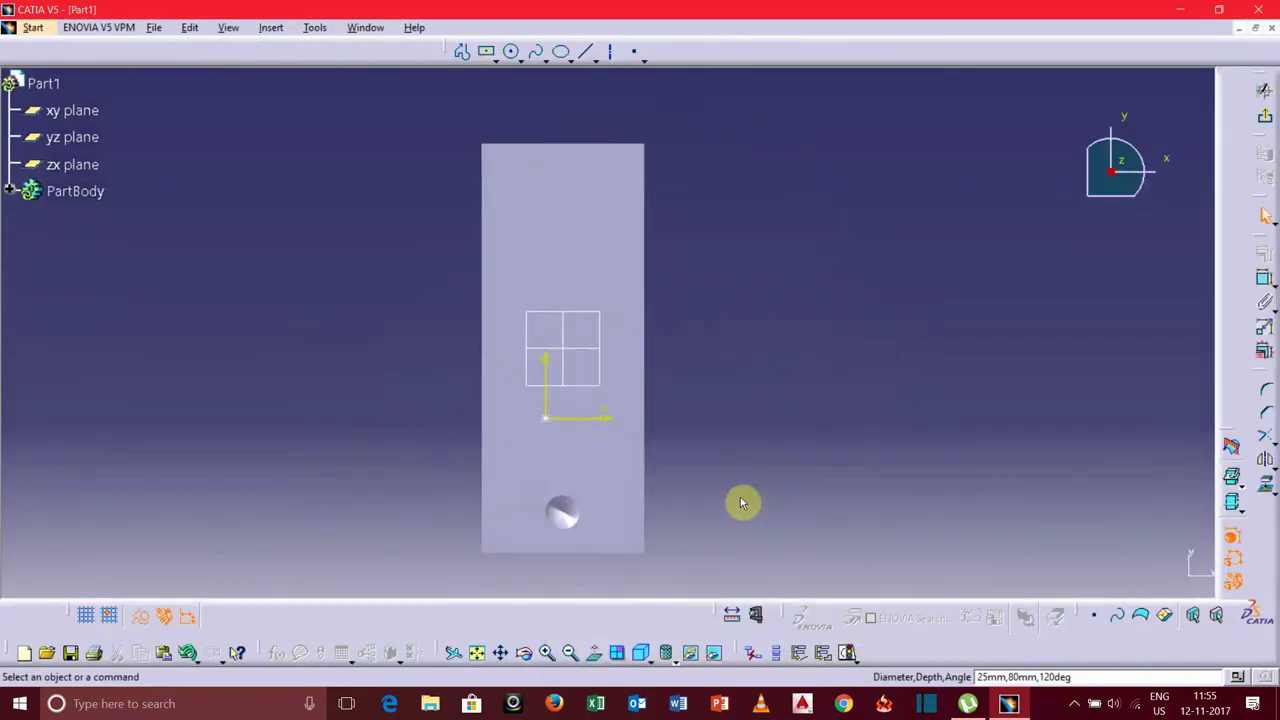
click(1263, 283)
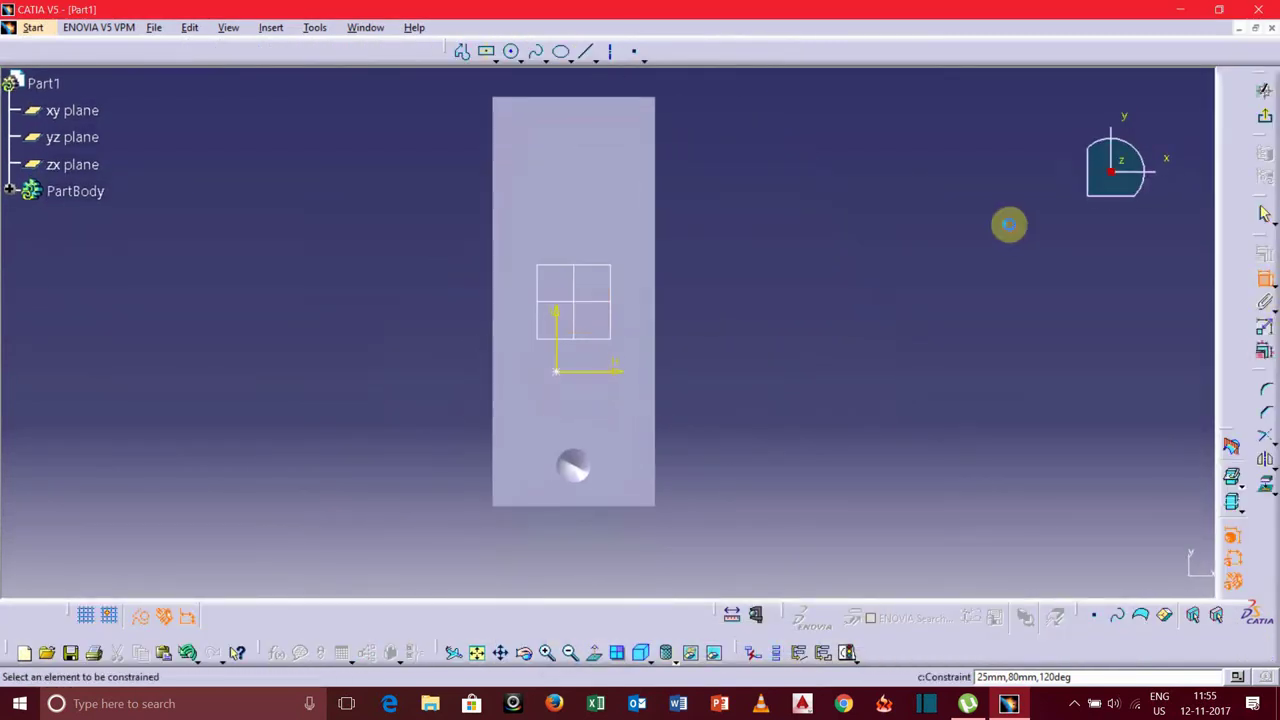
click(585, 300)
right_click(350, 265)
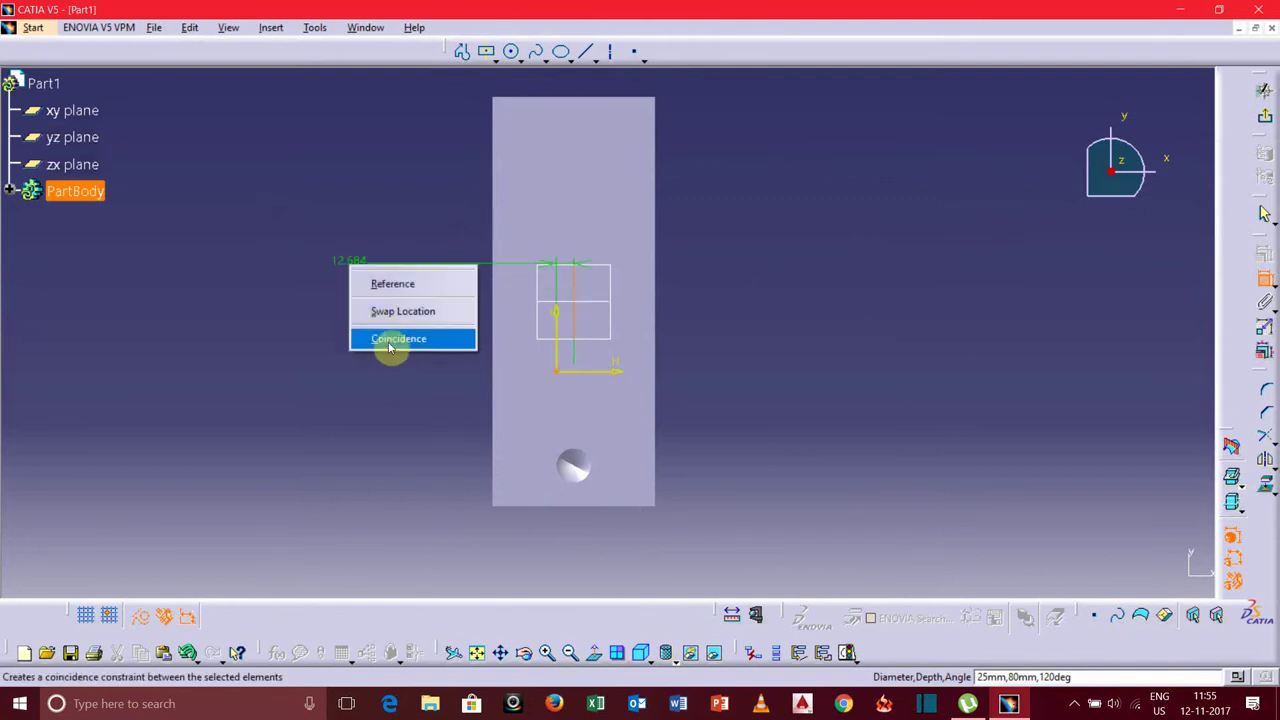
click(392, 340)
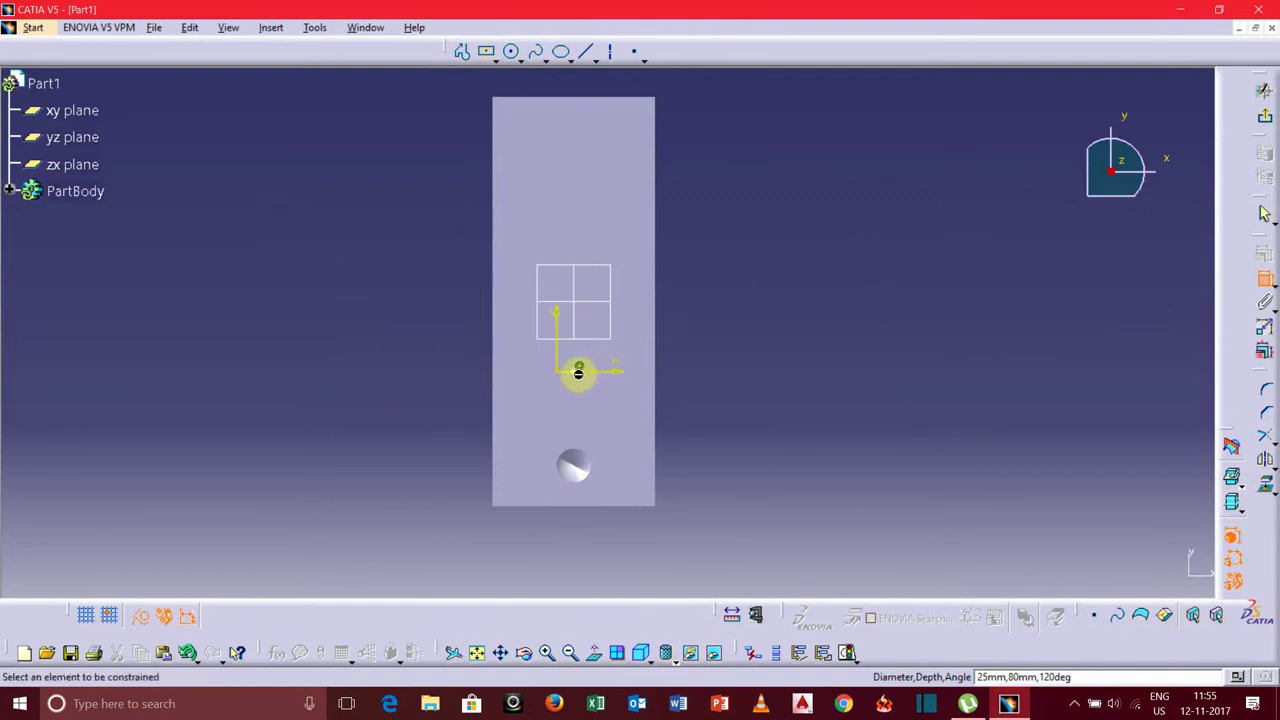
click(578, 373)
click(586, 302)
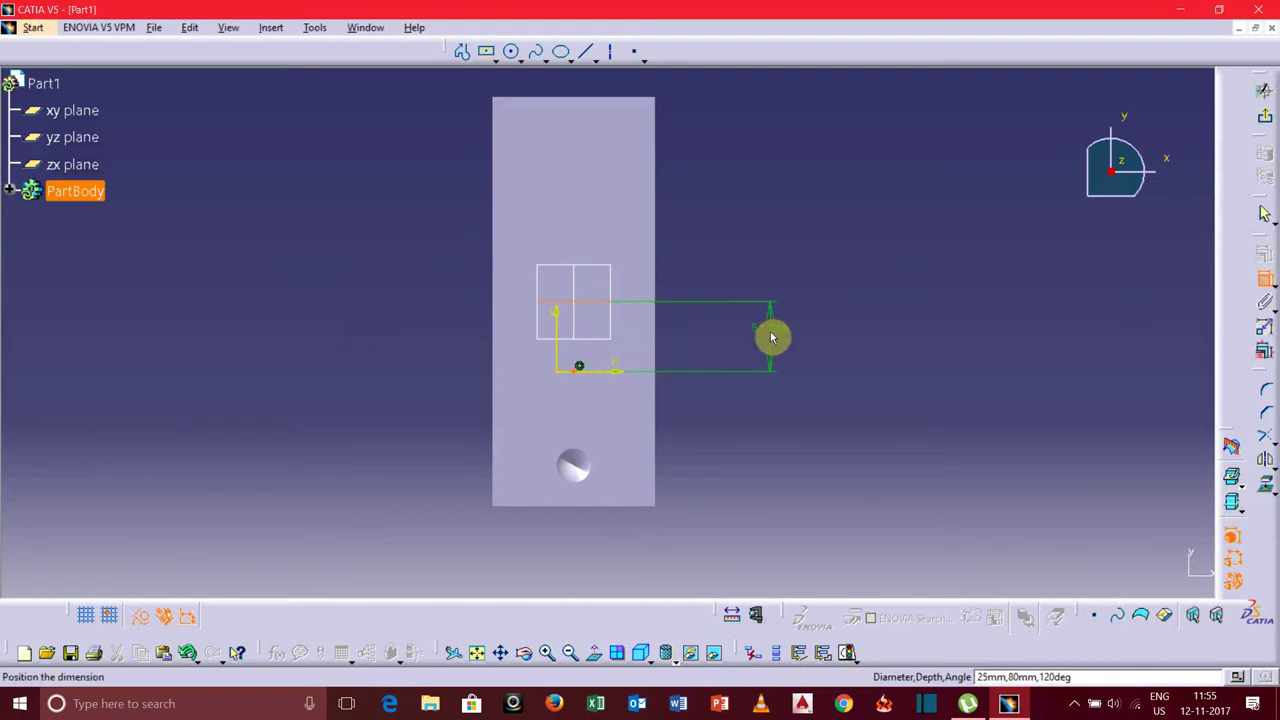
click(771, 337)
Step: Set the distance to 60 mm, then change it to 50 mm and exit the sketch
double_click(780, 331)
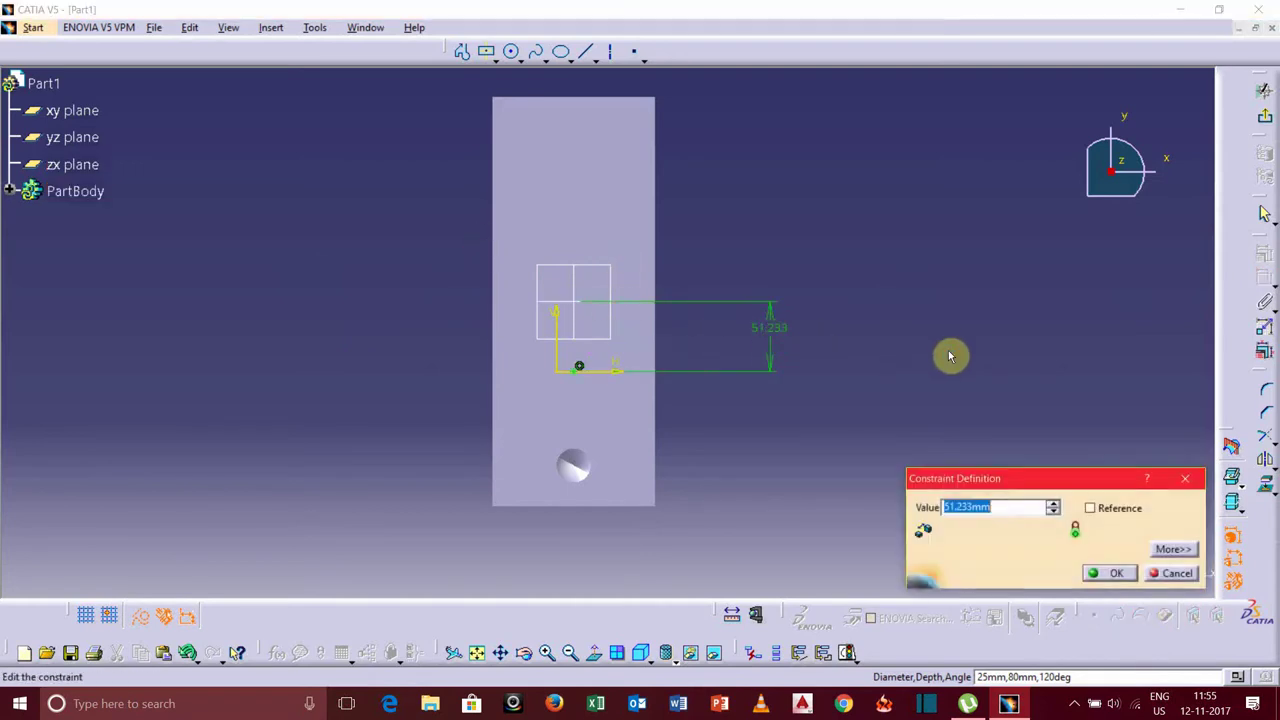
text(60)
key(Return)
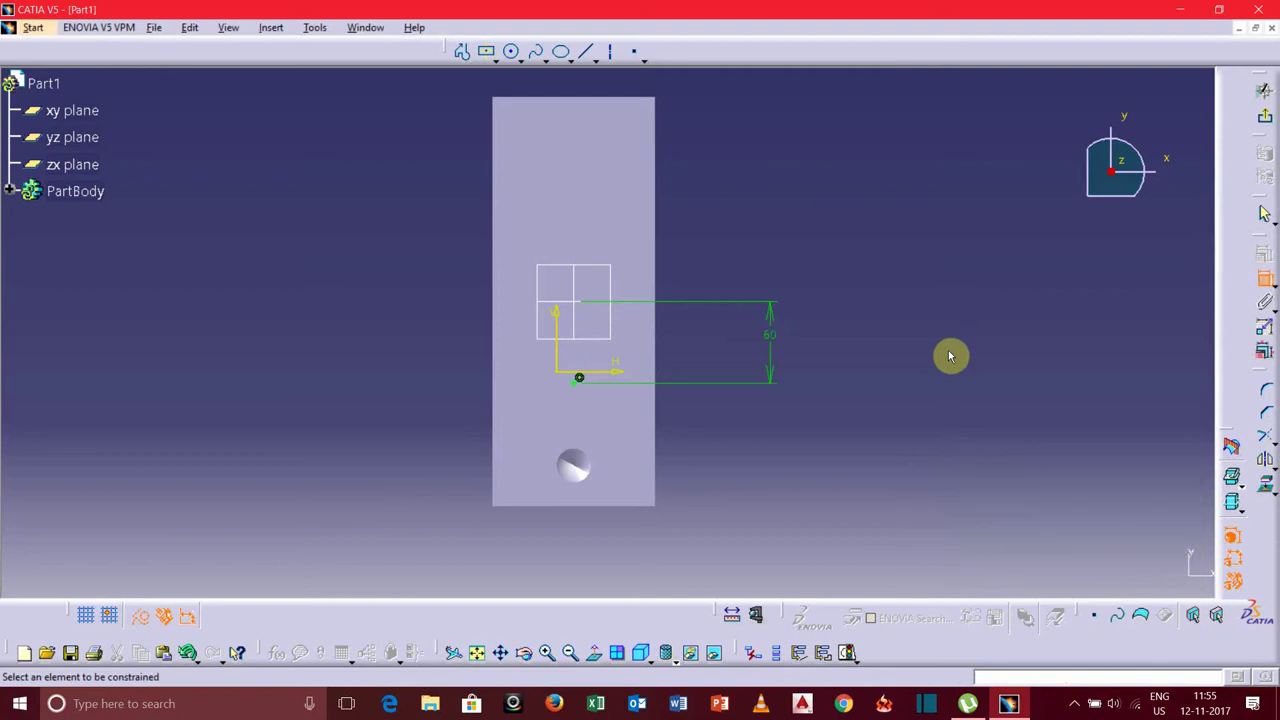
double_click(775, 341)
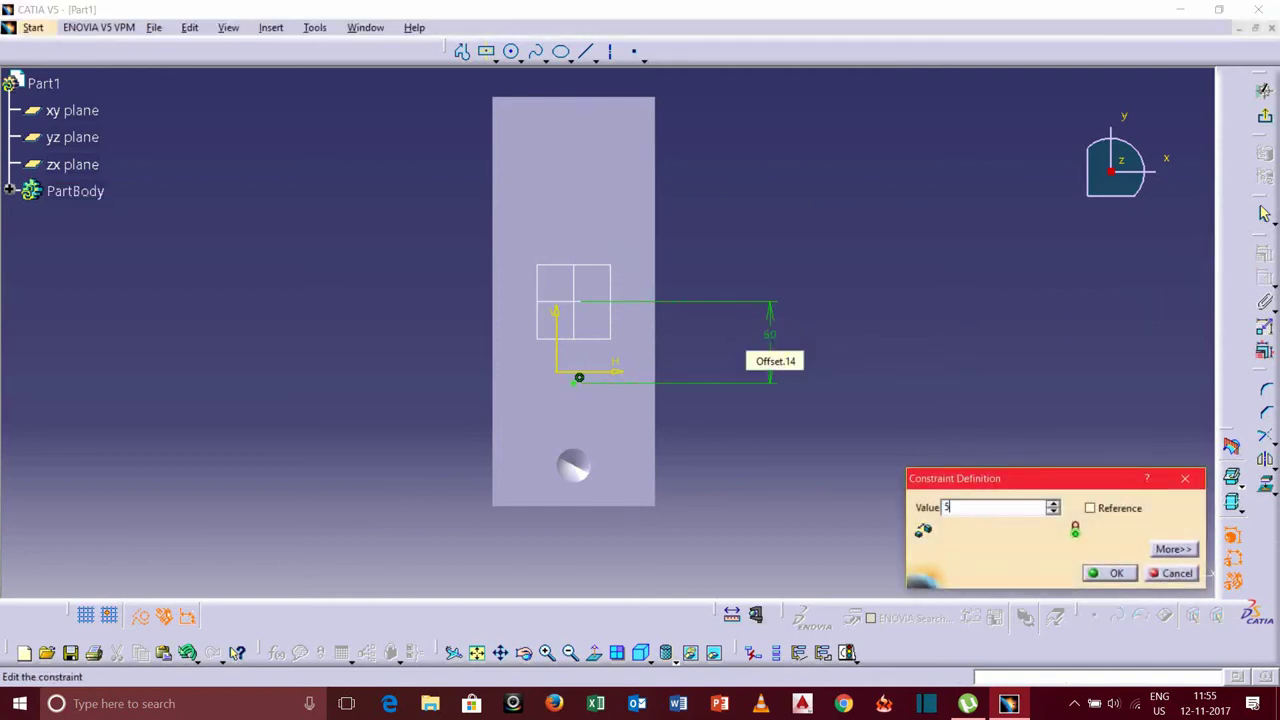
key(Return)
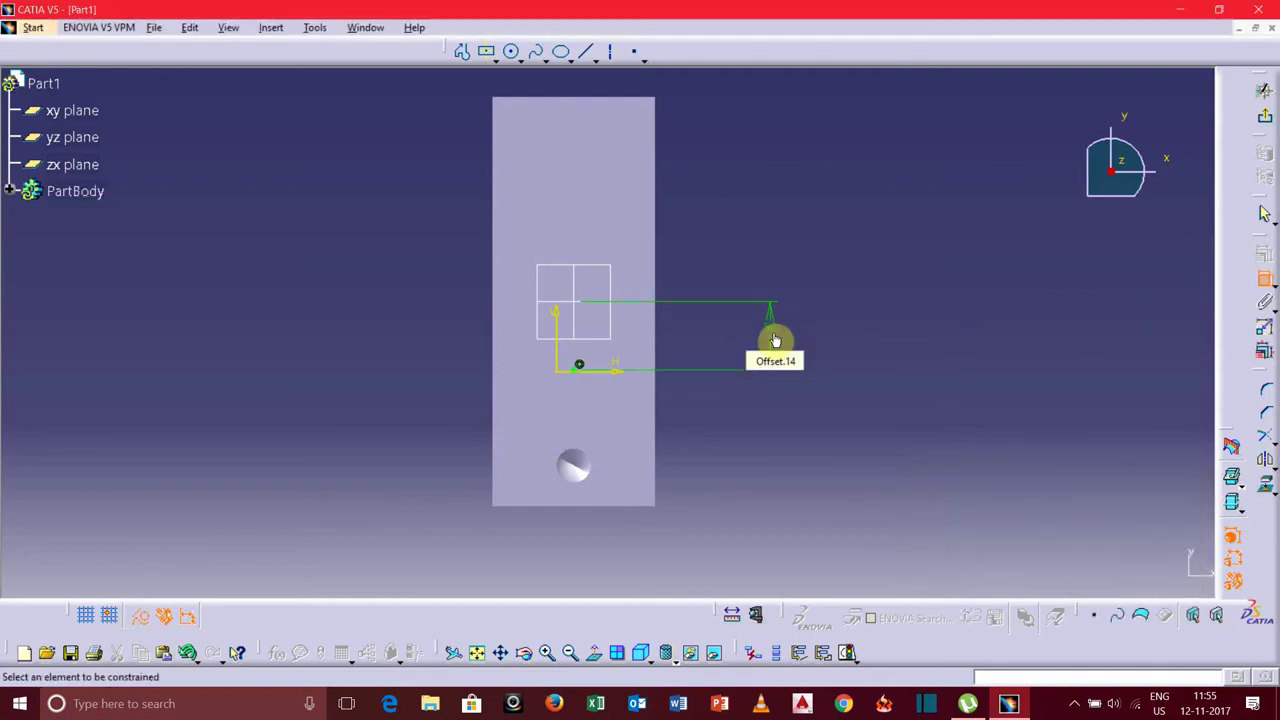
click(1265, 90)
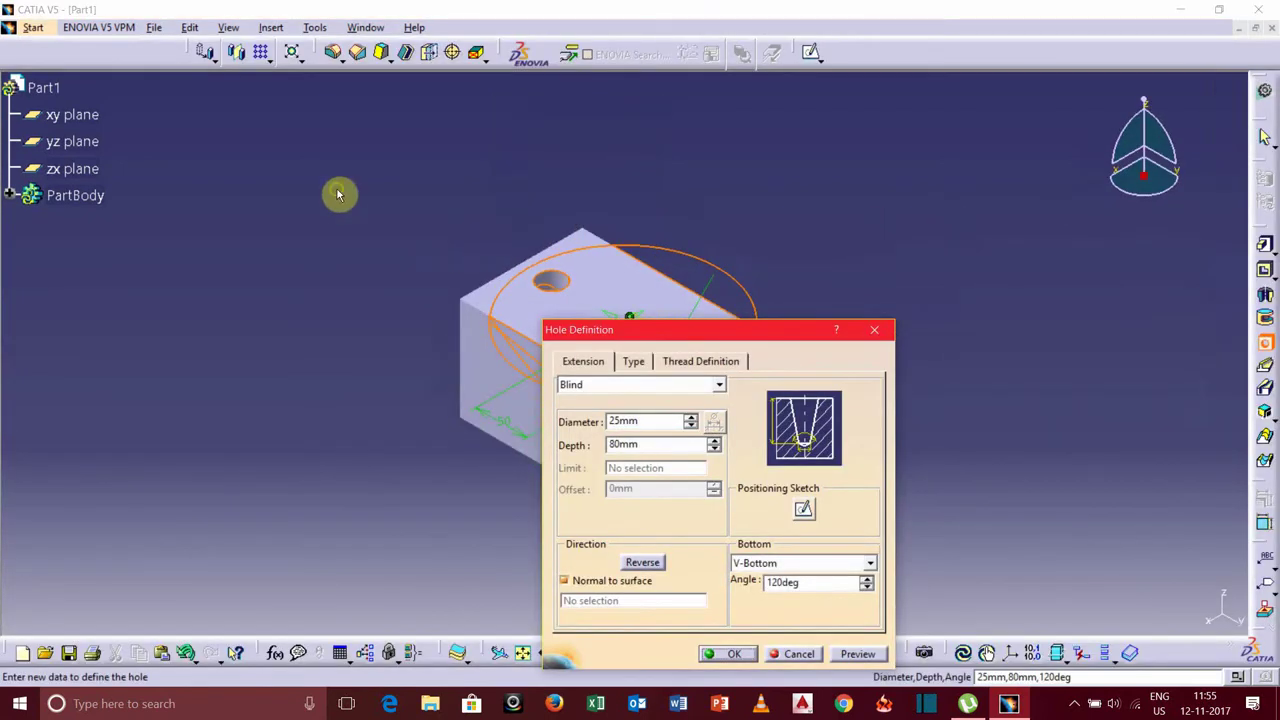
Step: Check the taper angle, keep 25 mm diameter and 80 mm depth, preview and create the hole
click(633, 361)
double_click(652, 469)
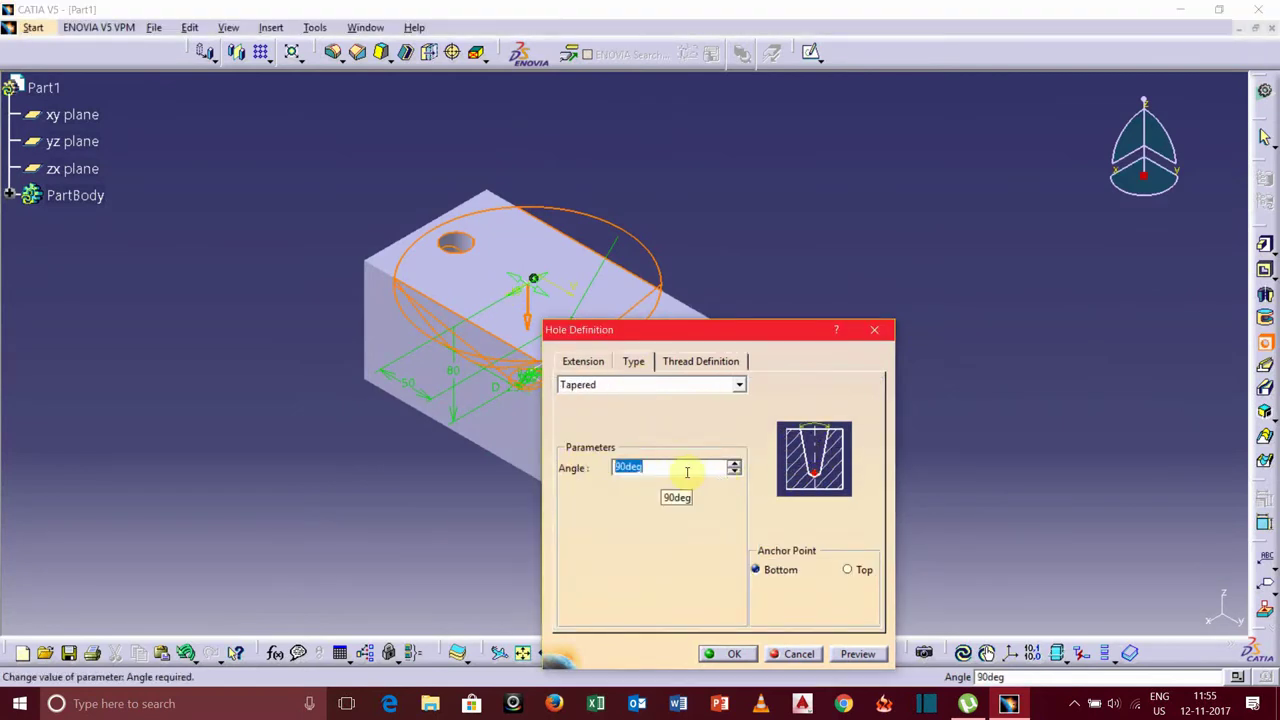
click(588, 361)
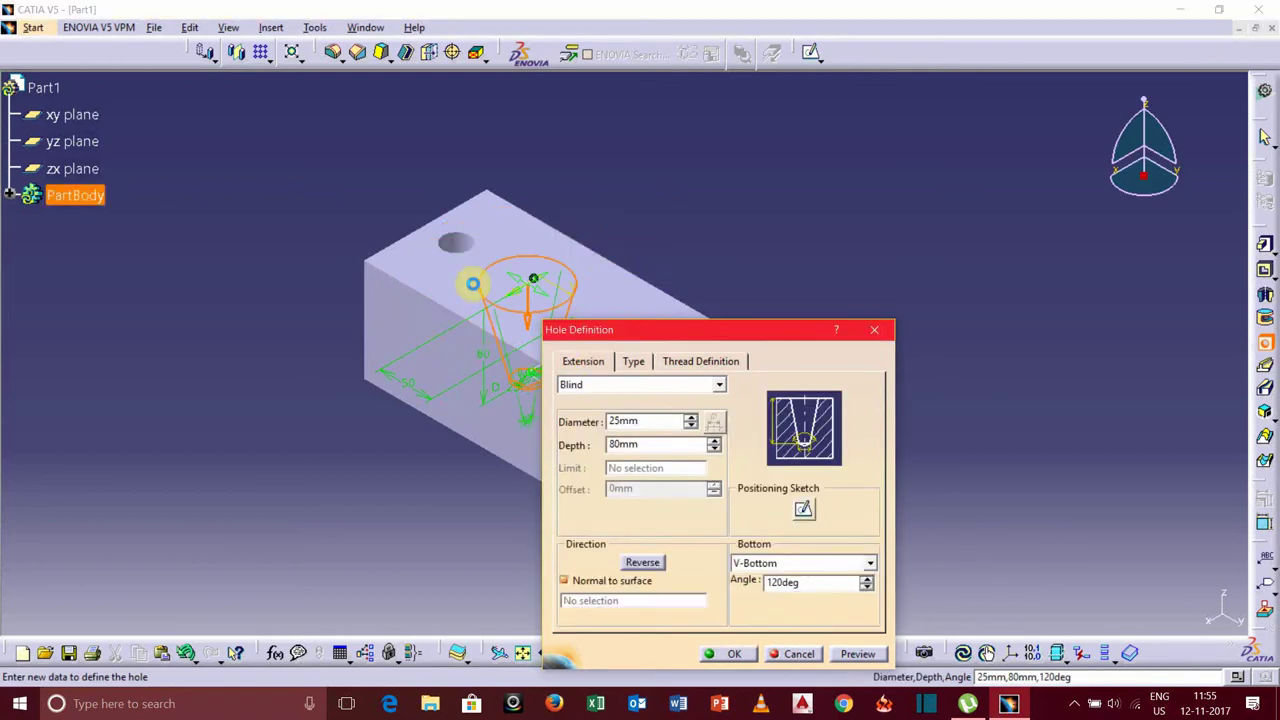
click(625, 421)
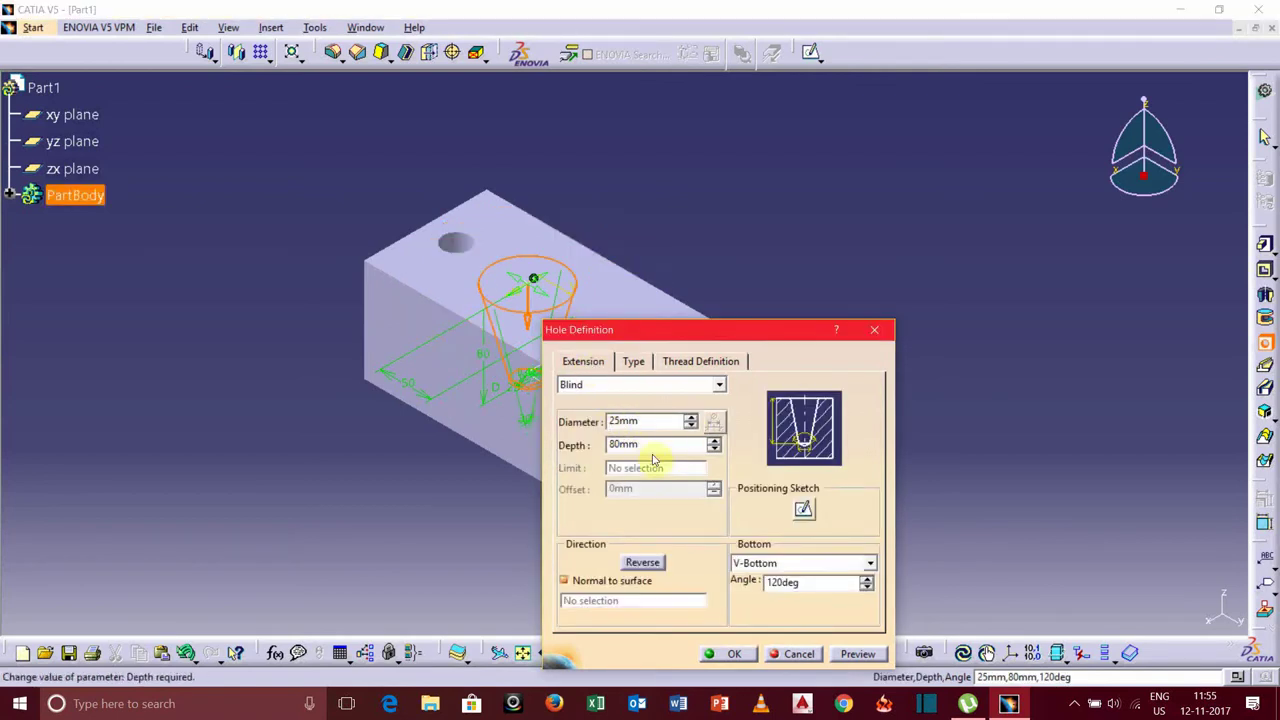
middle_drag(457, 504, 272, 359)
click(623, 561)
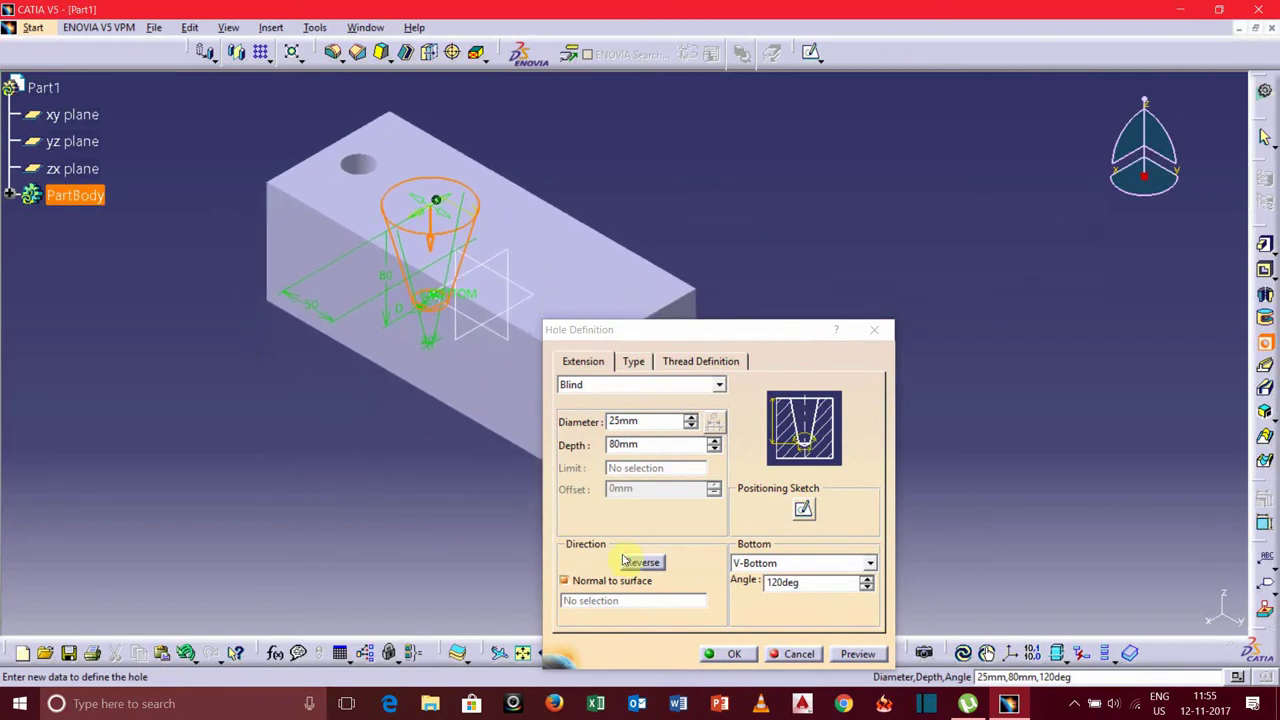
click(856, 654)
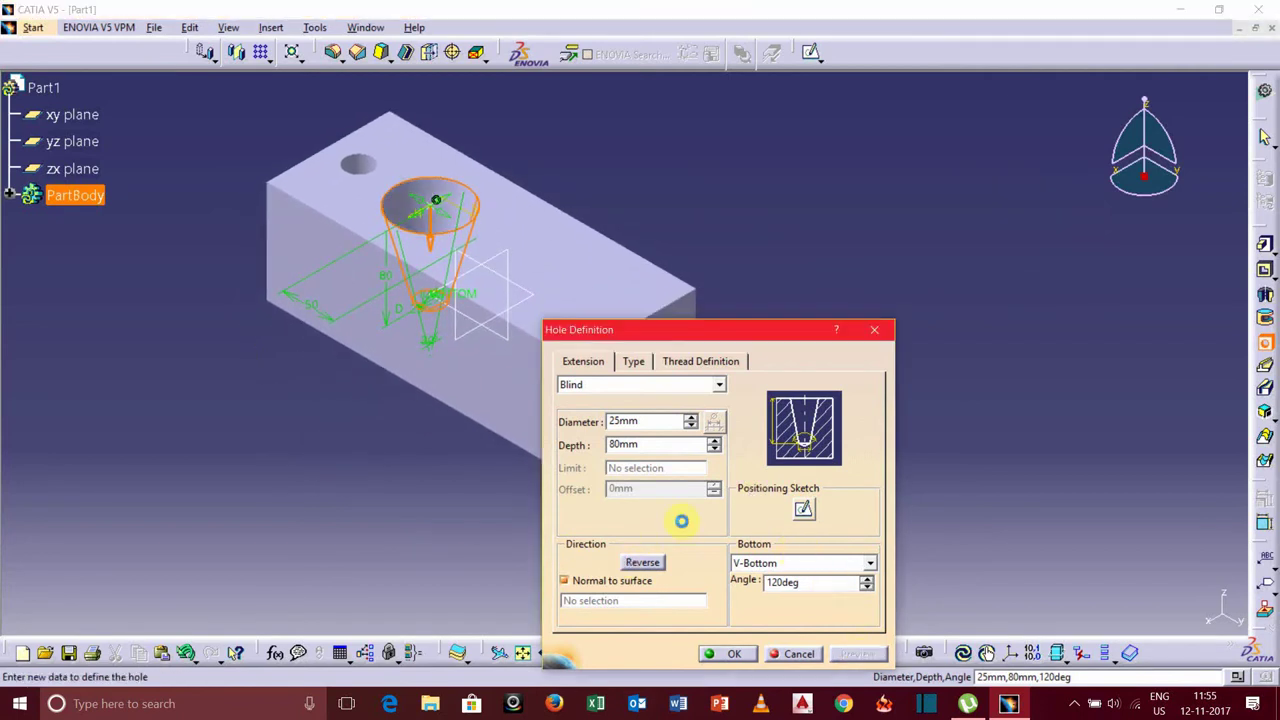
key(Return)
click(343, 437)
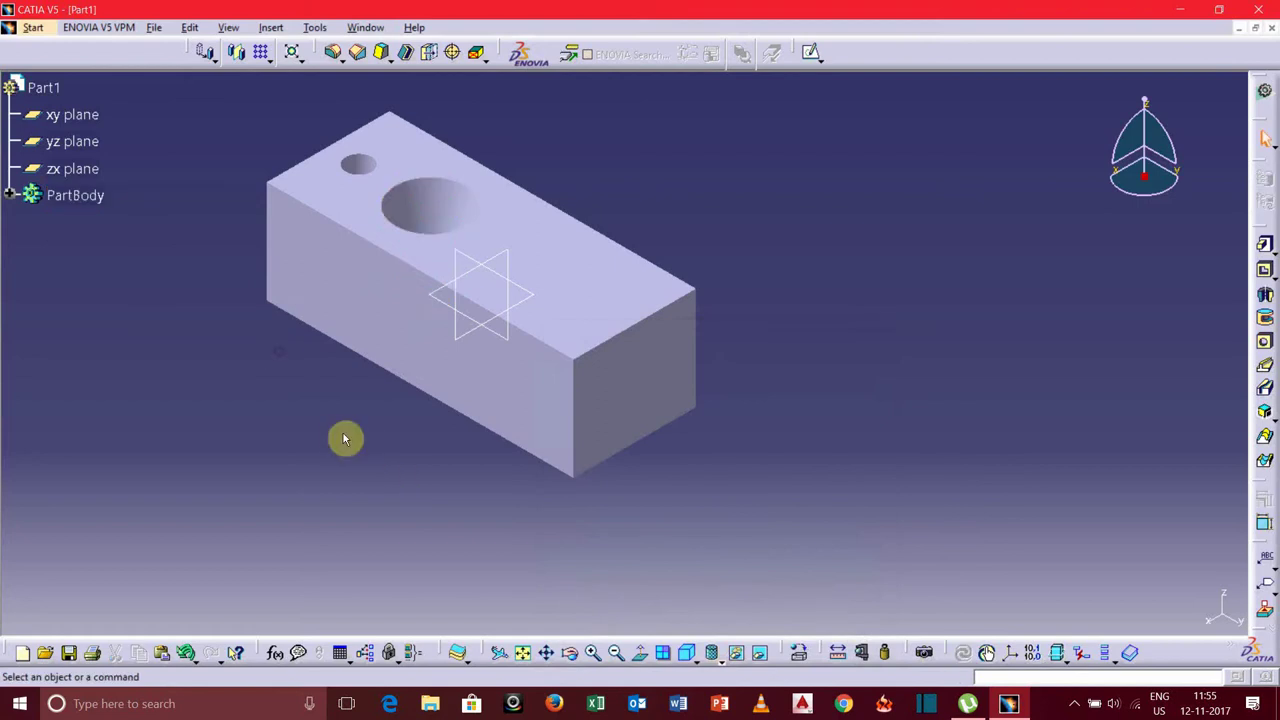
Step: Place a third hole on the top face as Counterbored with a 35 mm counterbore, 10 mm deep
middle_drag(343, 437, 351, 440)
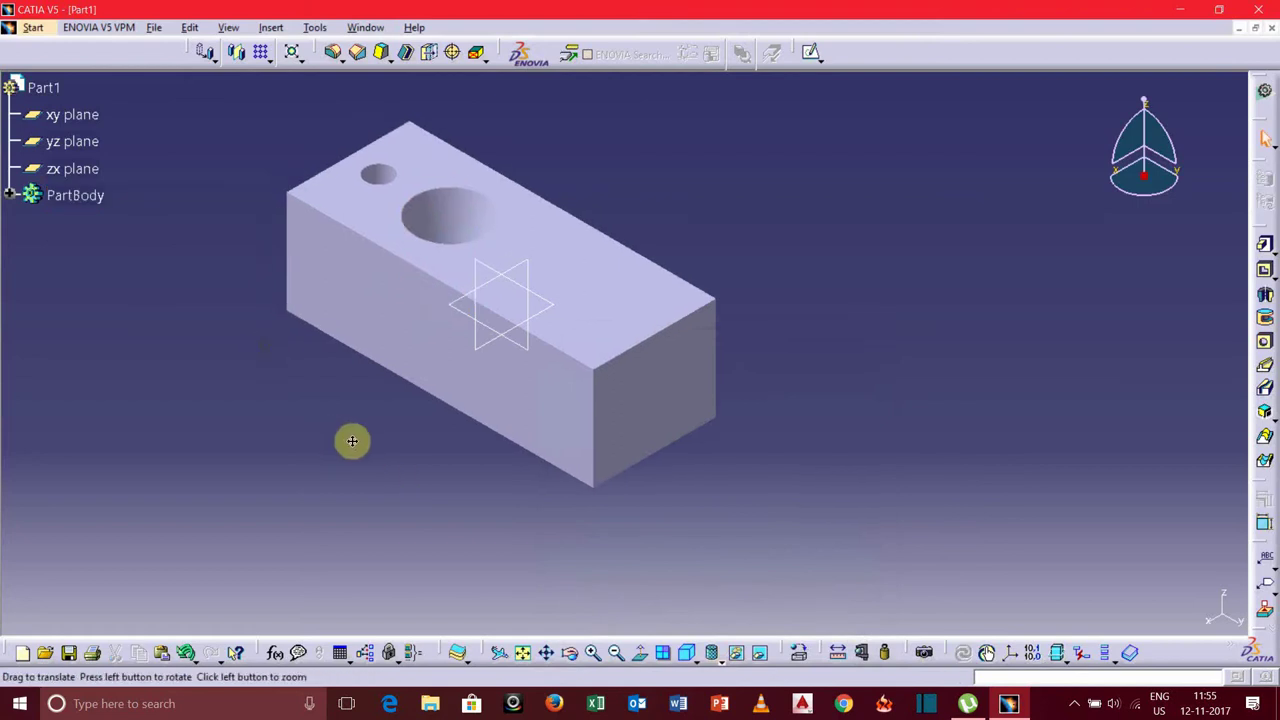
click(1265, 343)
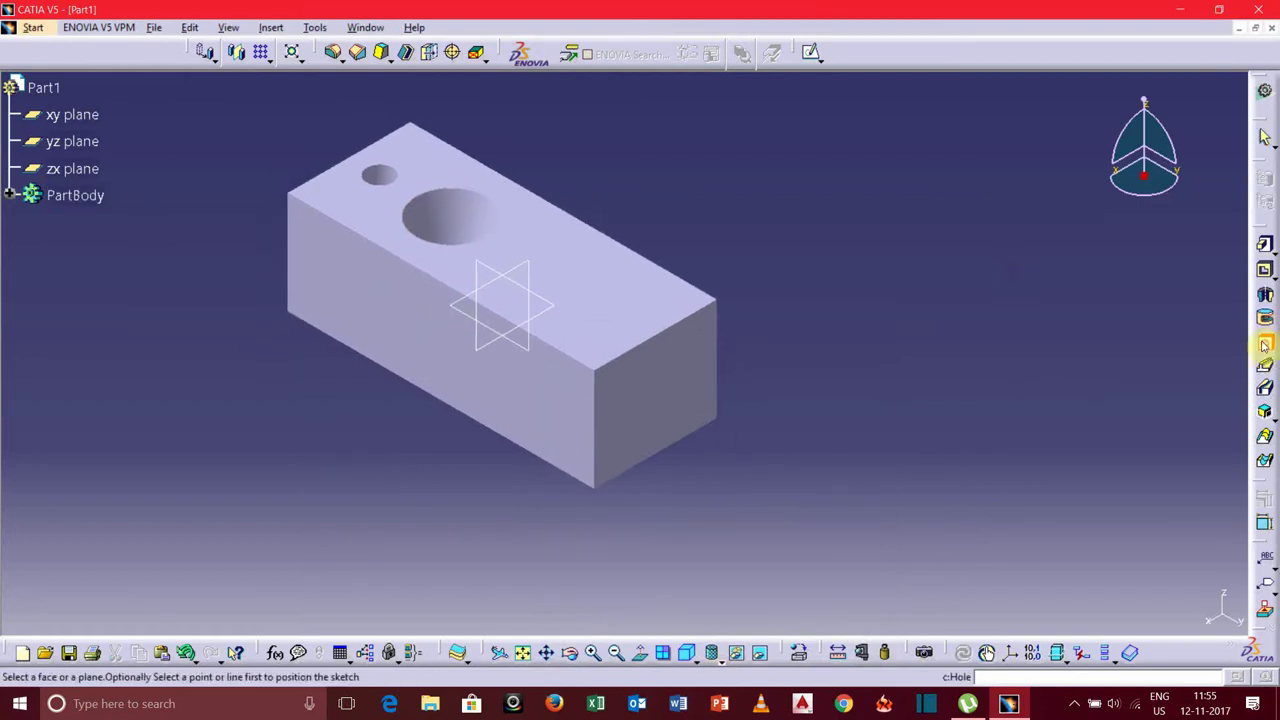
click(530, 245)
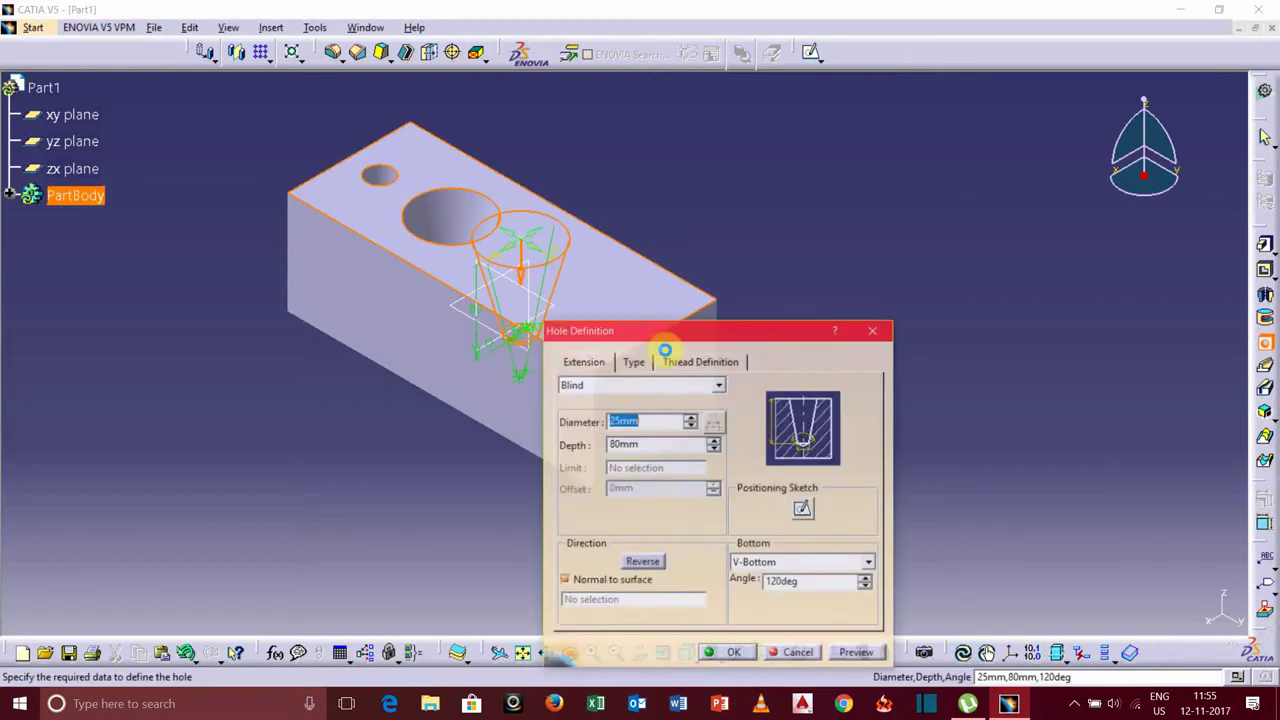
click(635, 364)
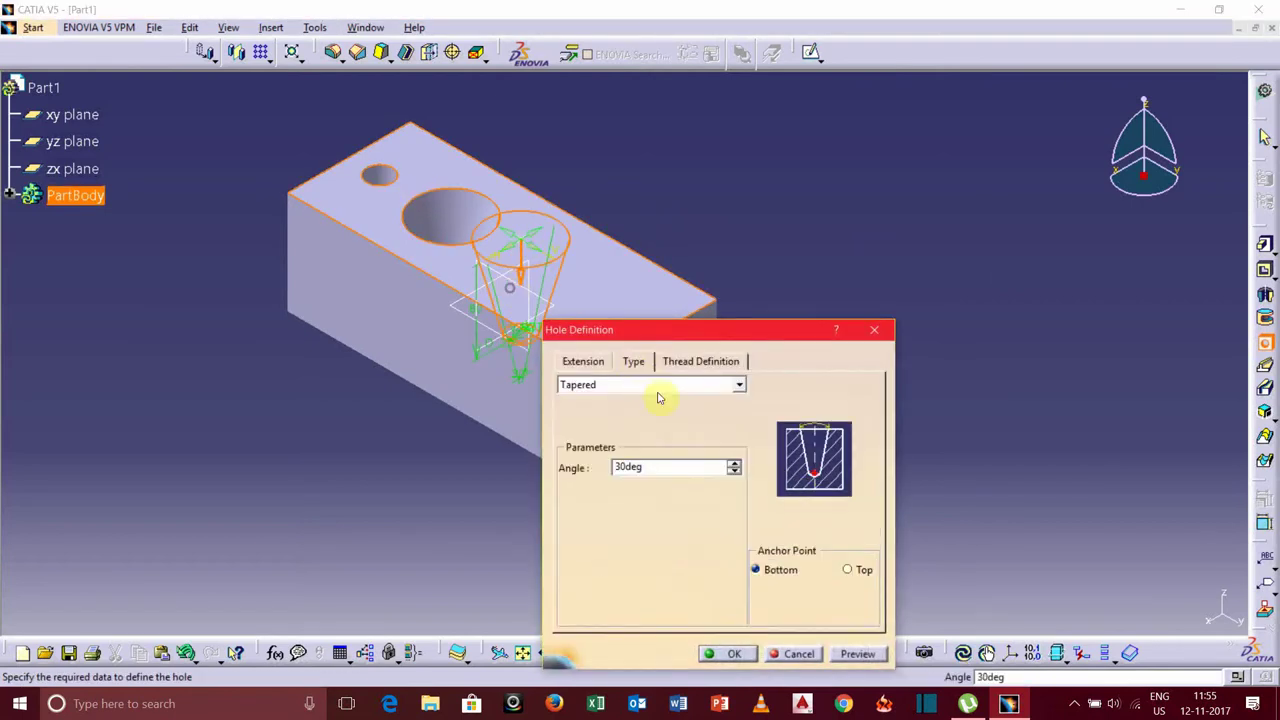
click(738, 387)
click(663, 429)
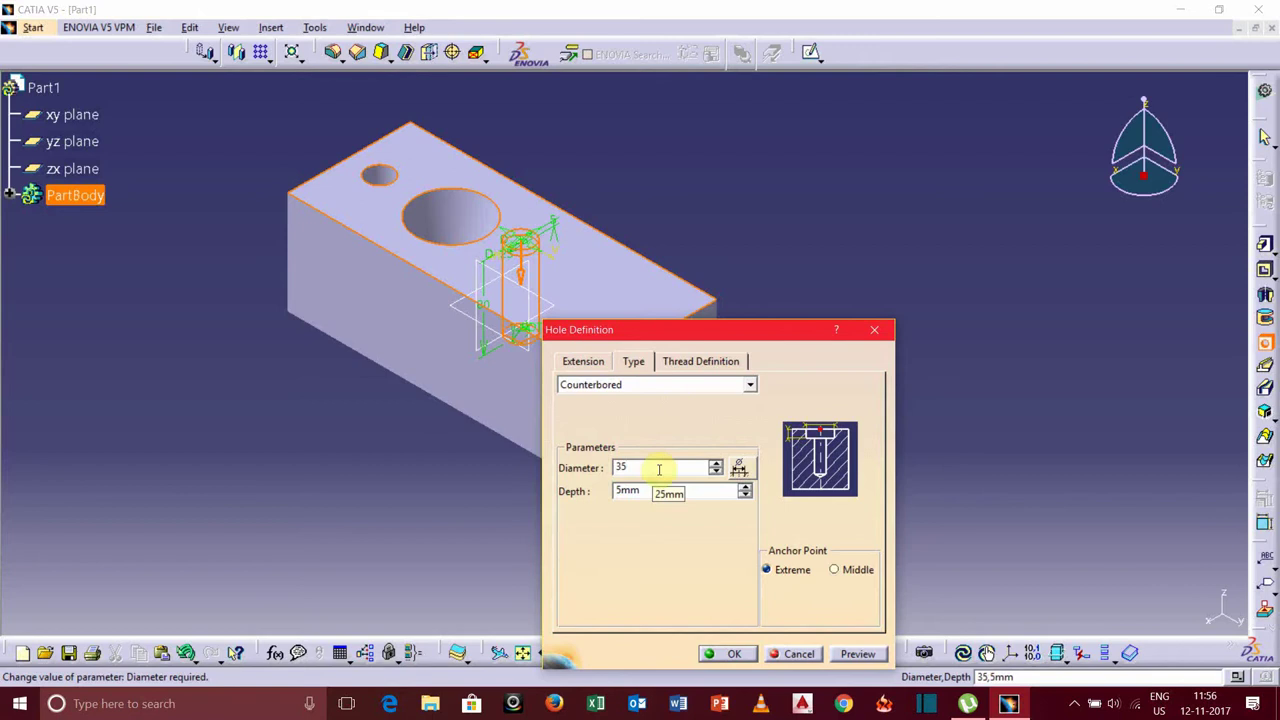
click(640, 491)
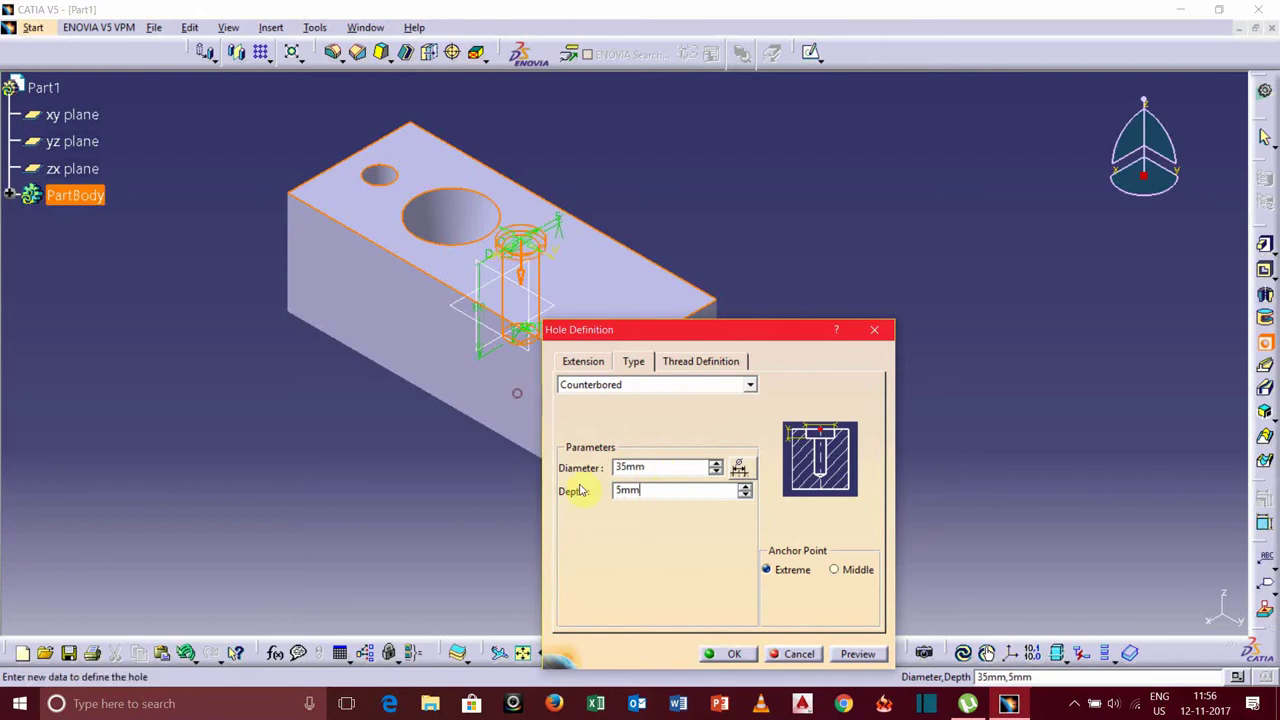
double_click(660, 490)
click(583, 361)
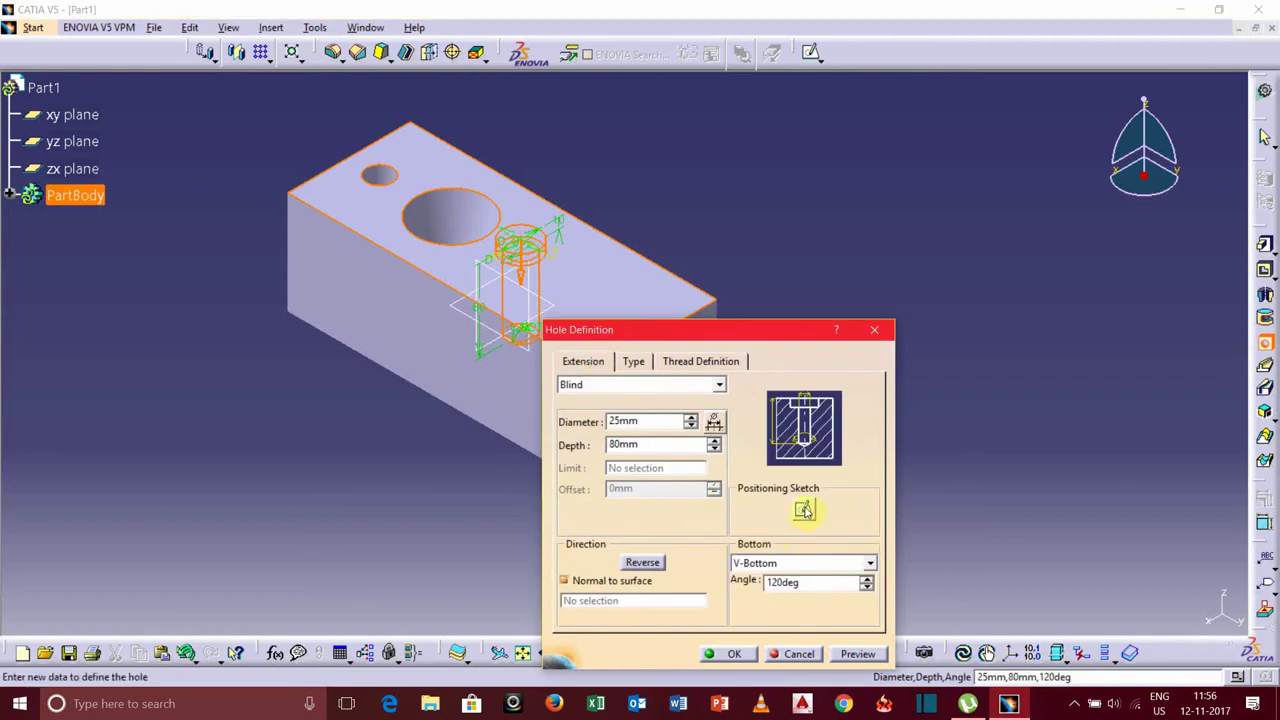
Step: Dimension the hole centre to the block's top edge, adjusting it from 135 to 130 mm
click(804, 510)
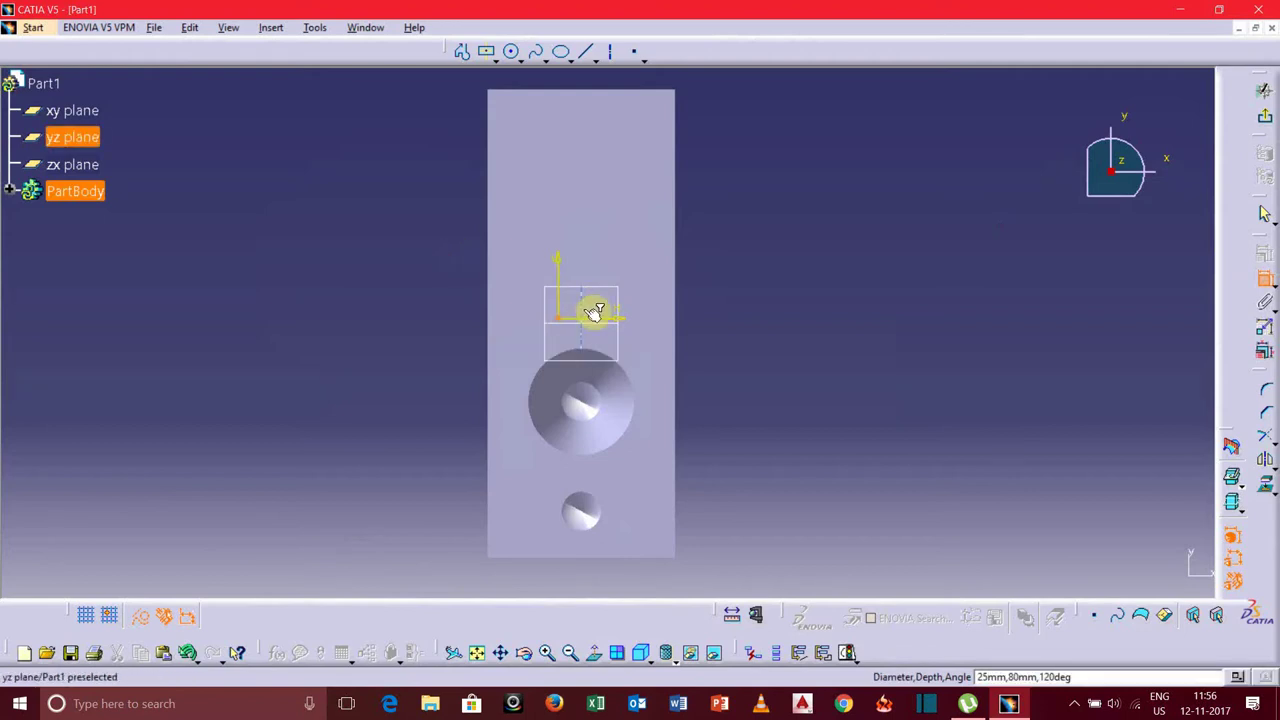
right_click(443, 240)
click(470, 302)
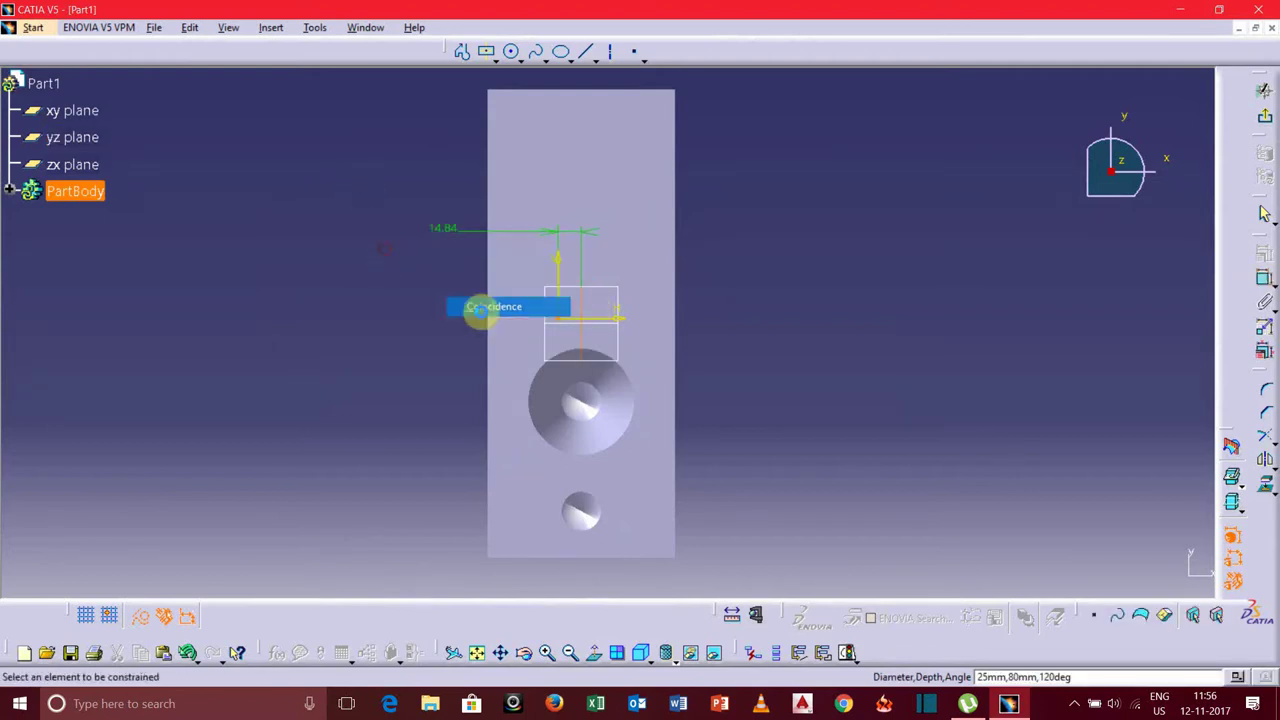
click(588, 316)
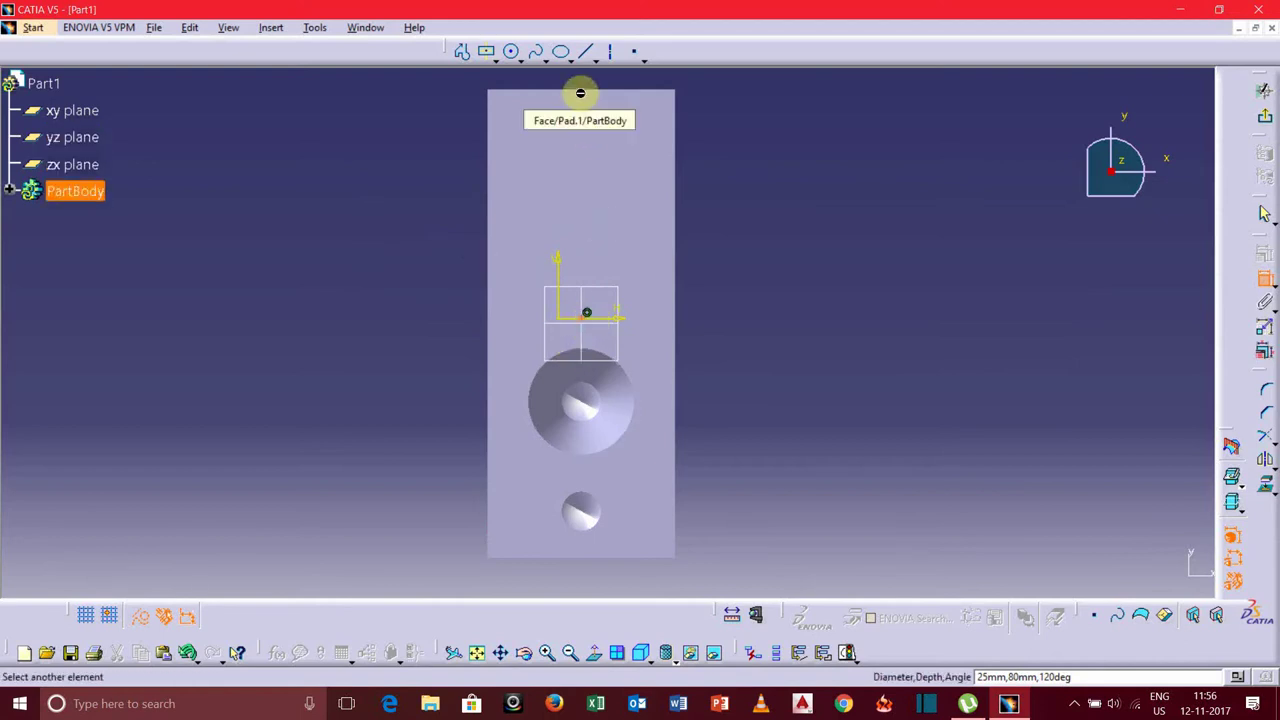
click(590, 94)
click(334, 180)
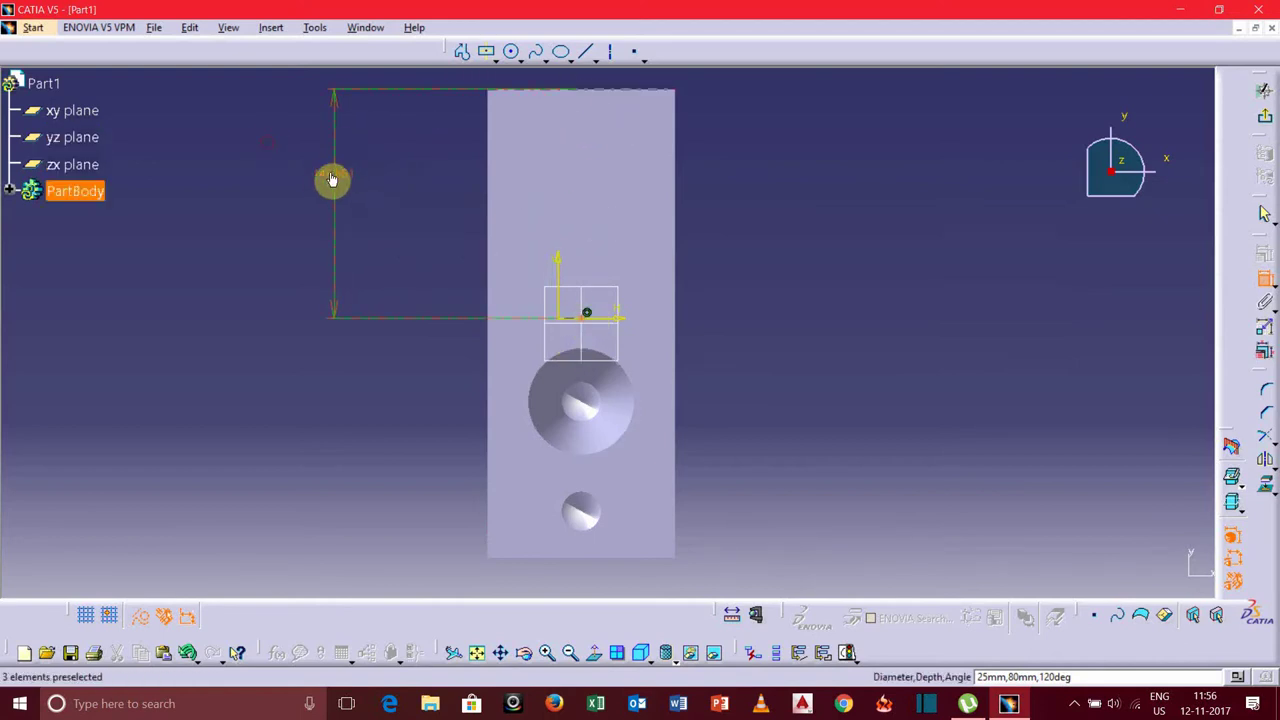
double_click(333, 173)
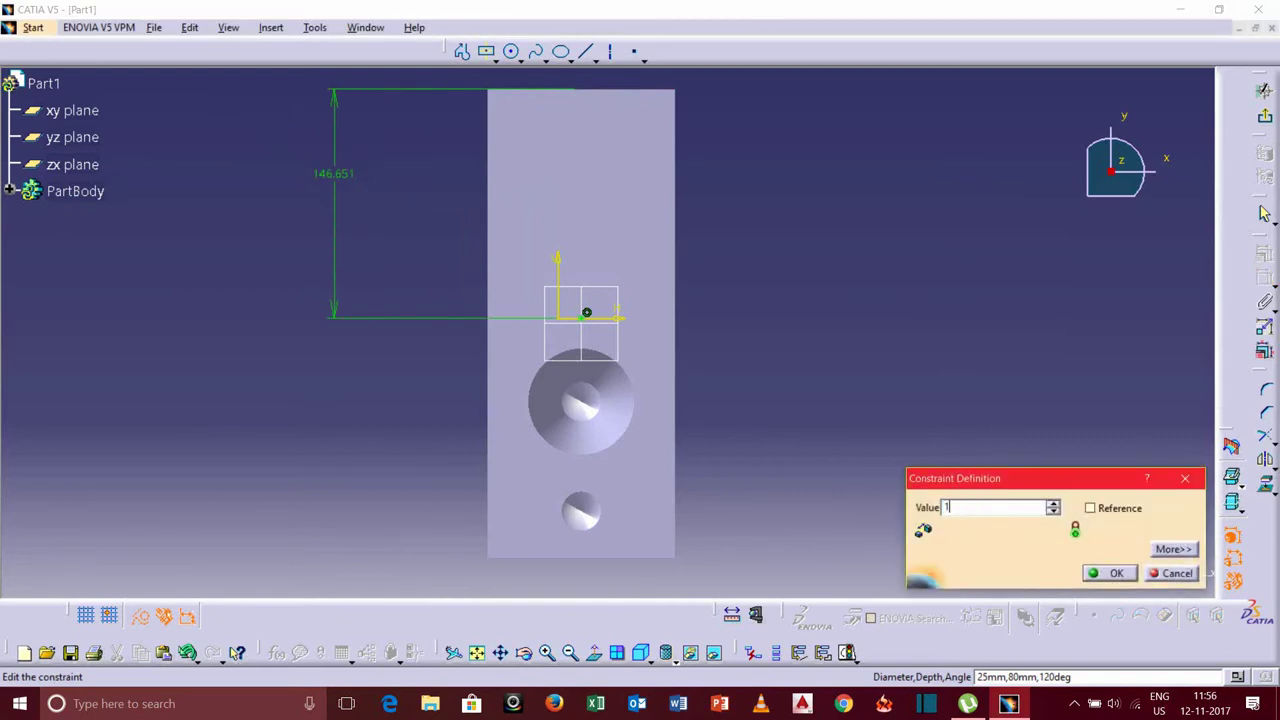
key(Return)
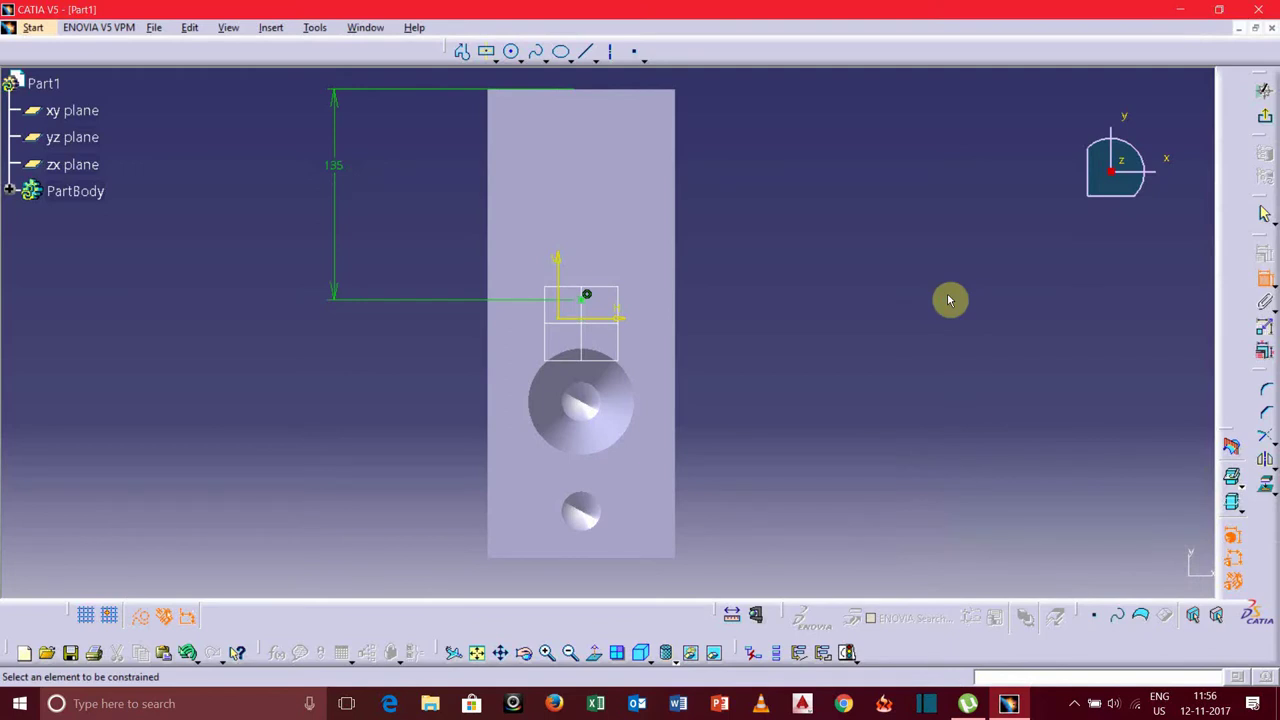
double_click(274, 138)
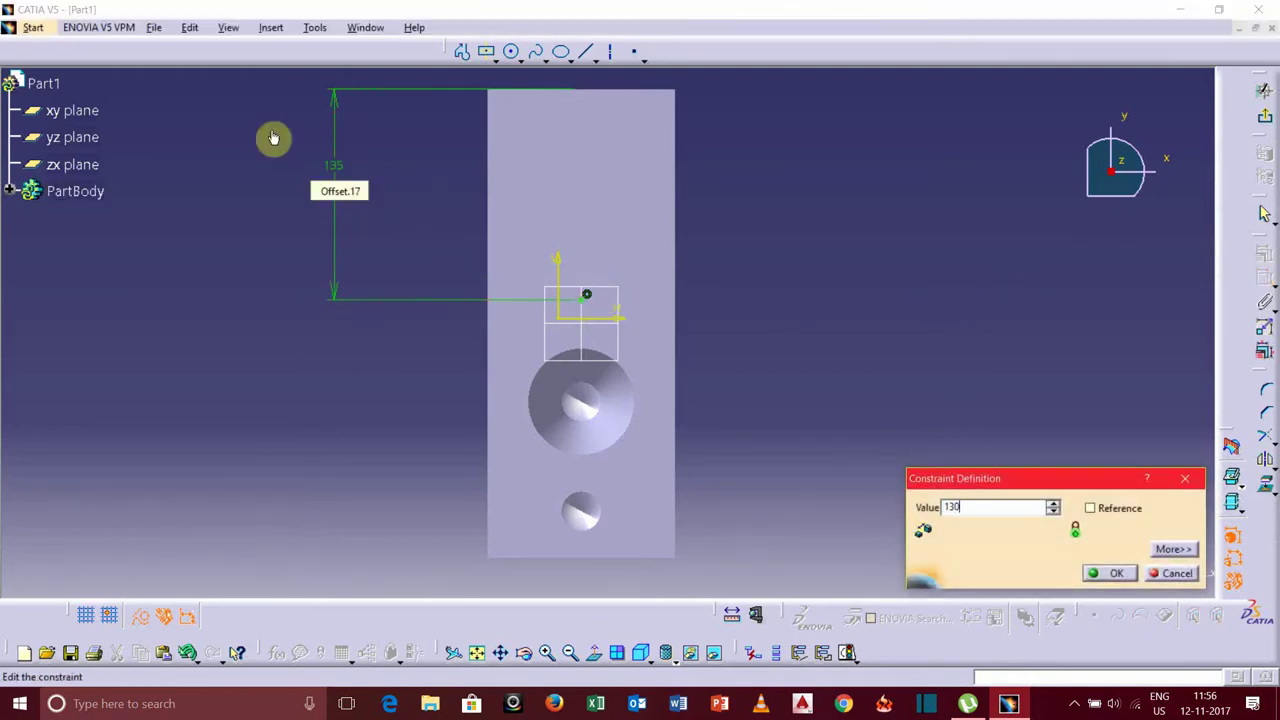
key(Return)
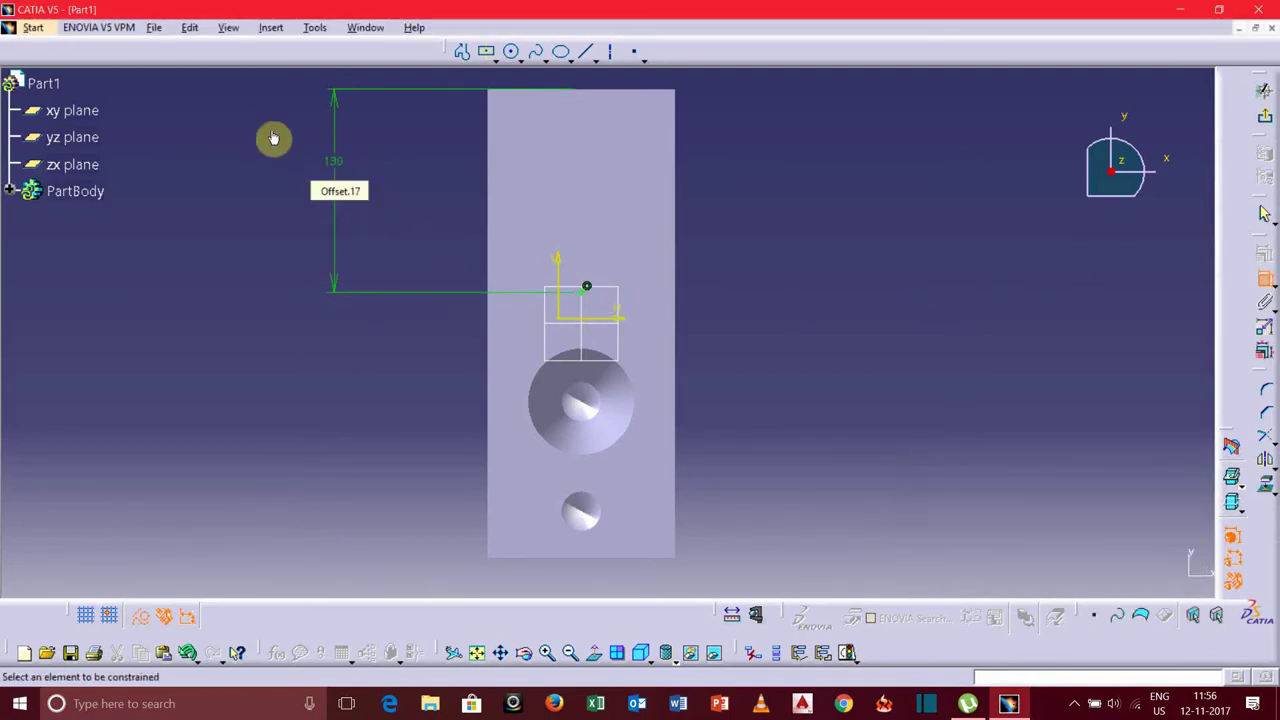
click(1265, 119)
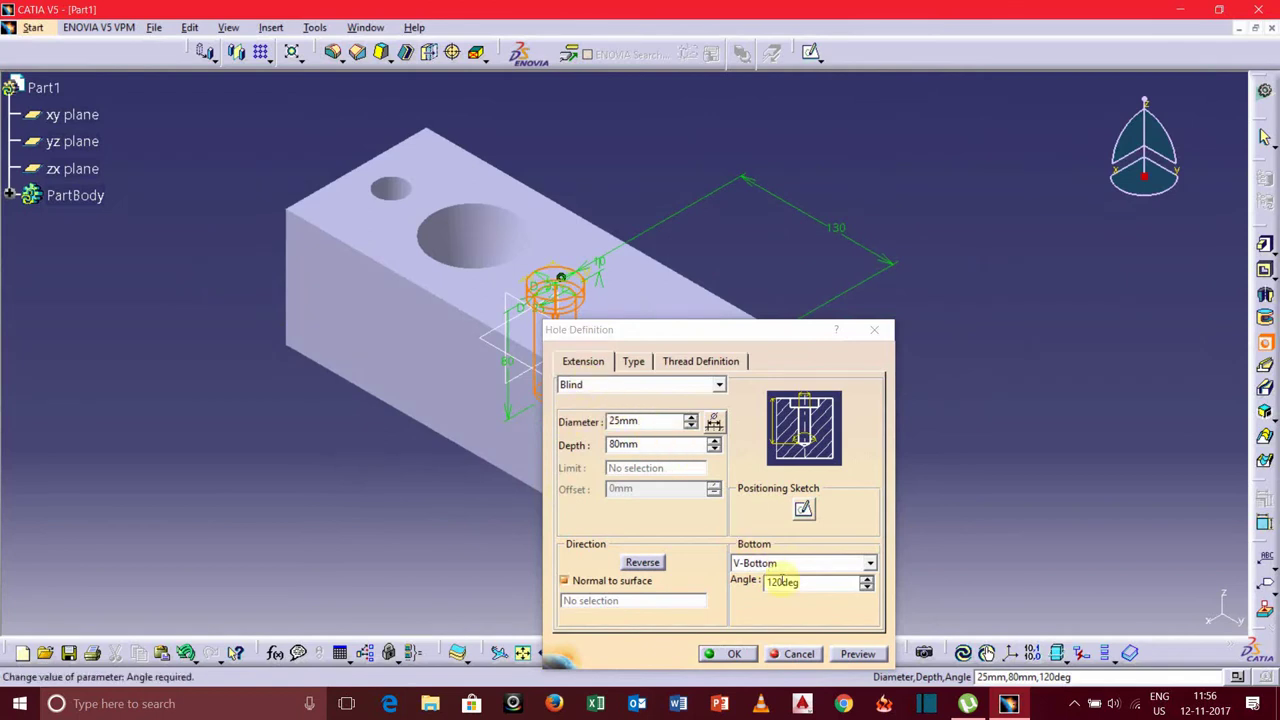
Step: Preview and create the counterbored hole, then rotate the block slightly
click(842, 653)
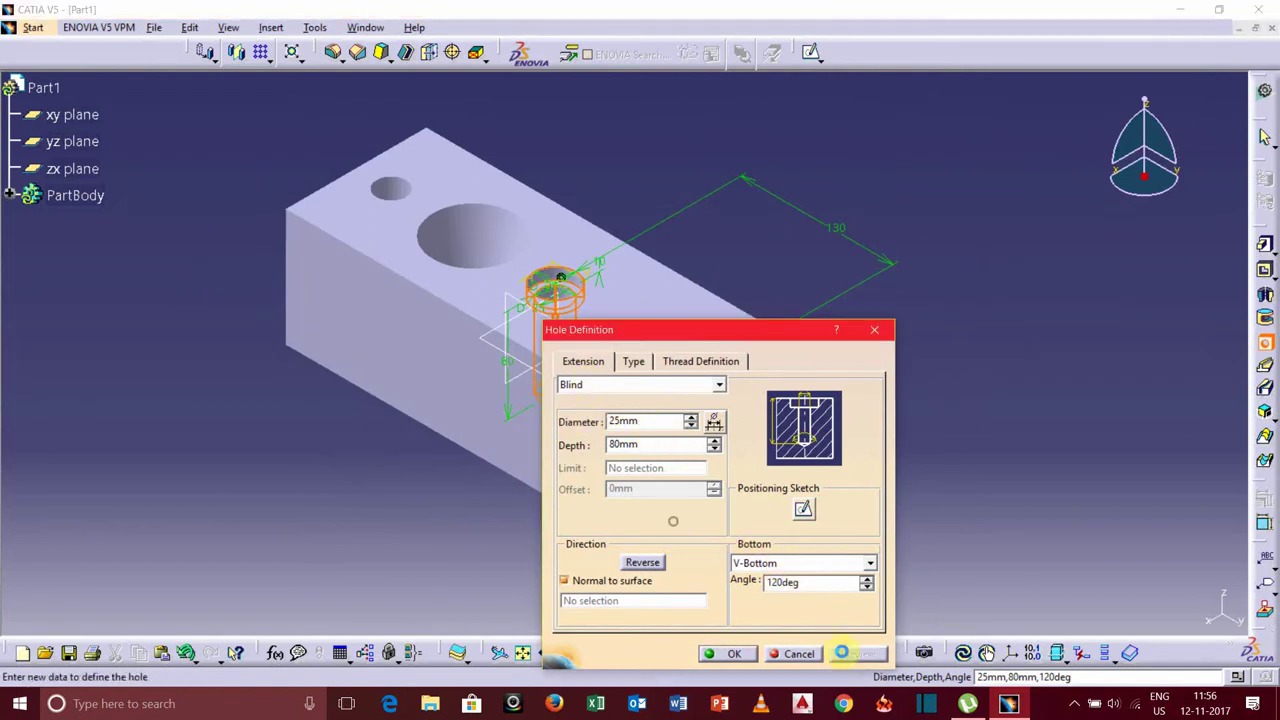
click(729, 655)
click(306, 423)
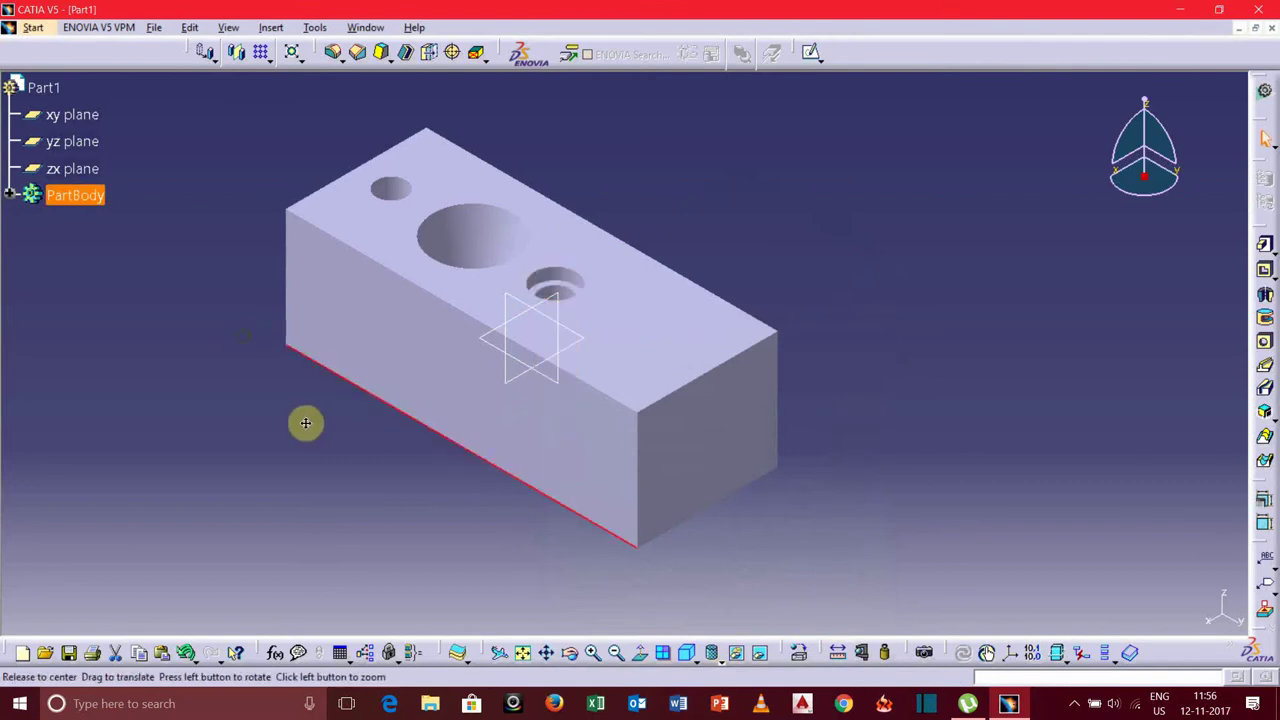
middle_drag(341, 456, 327, 399)
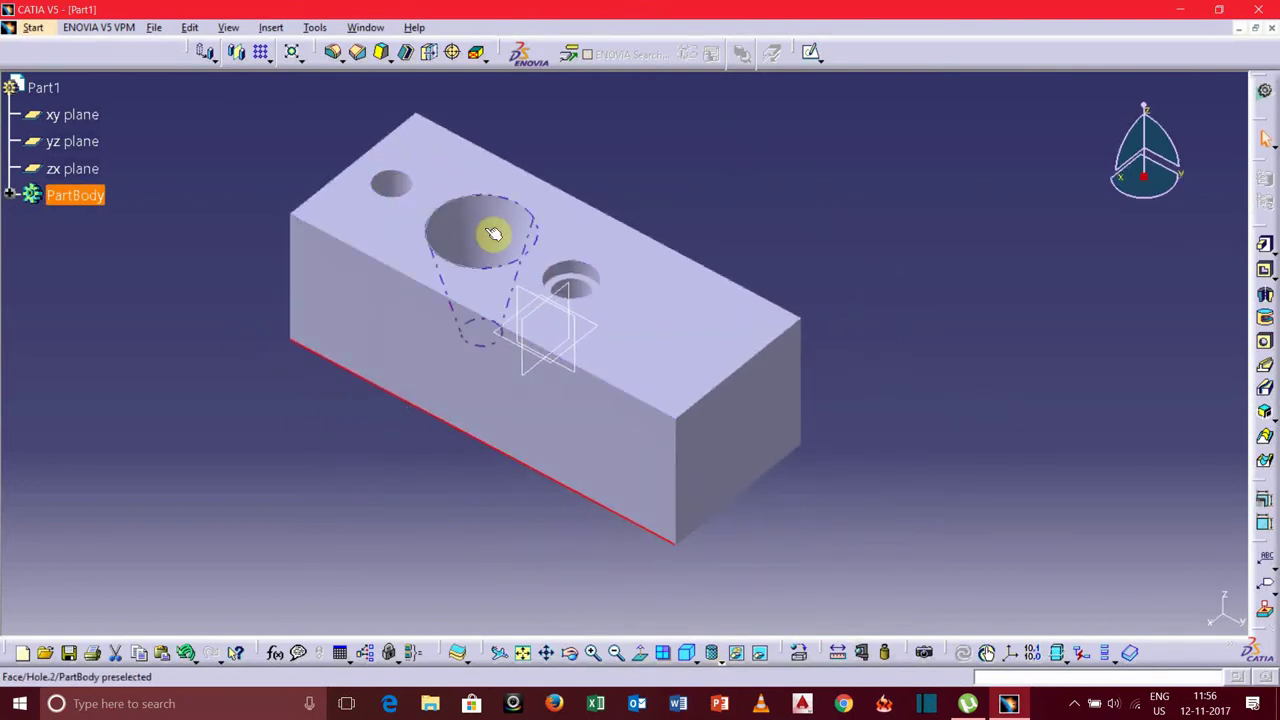
Step: Start a new countersunk hole on the top face and open its positioning sketch
click(1265, 345)
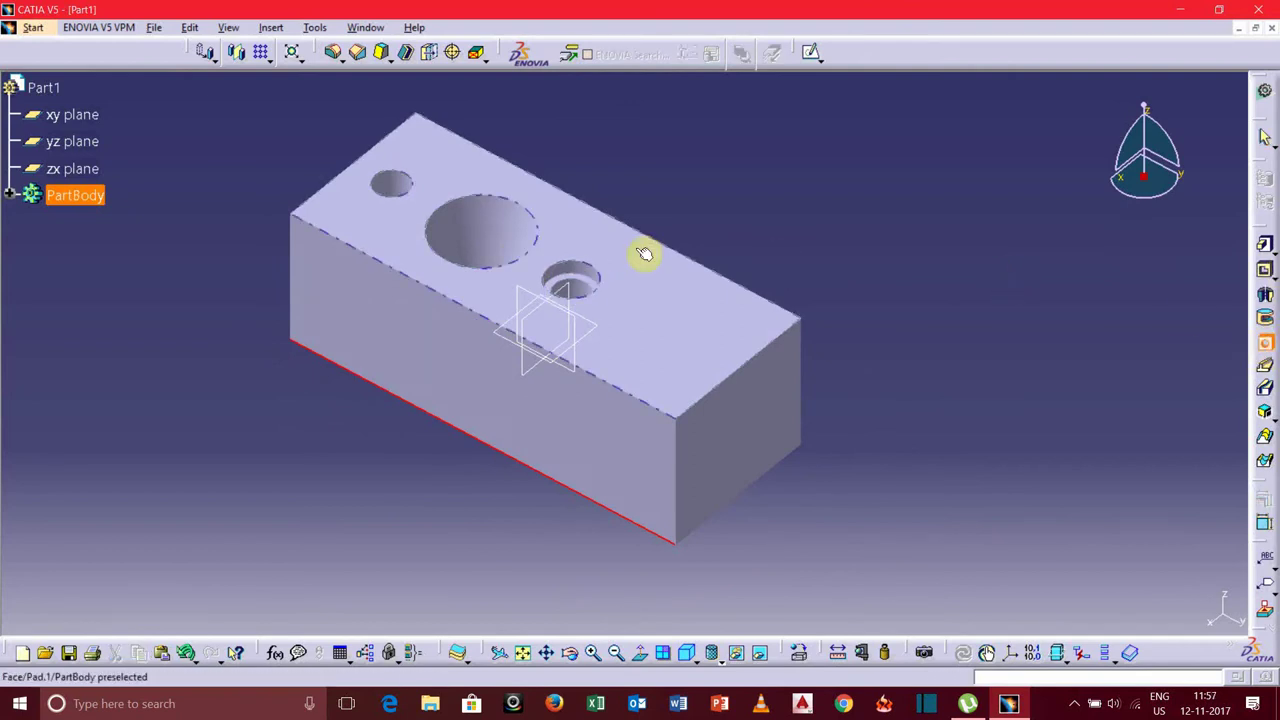
click(655, 318)
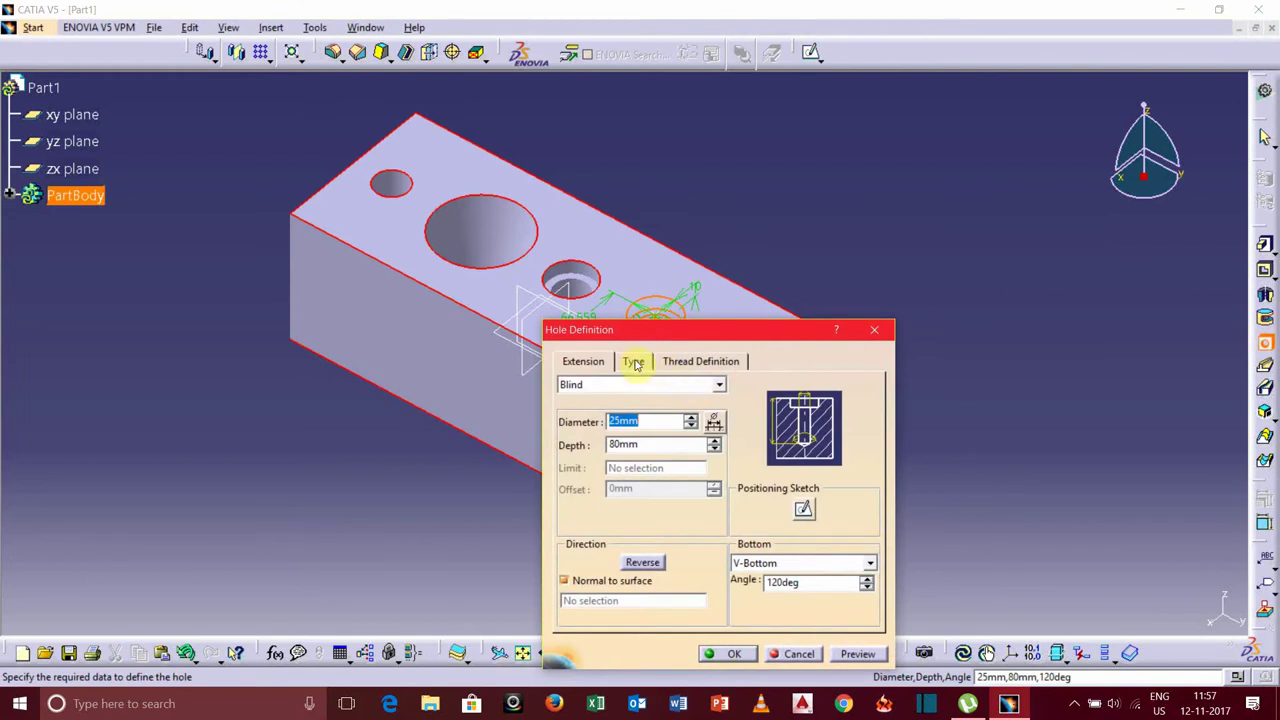
click(633, 361)
click(751, 387)
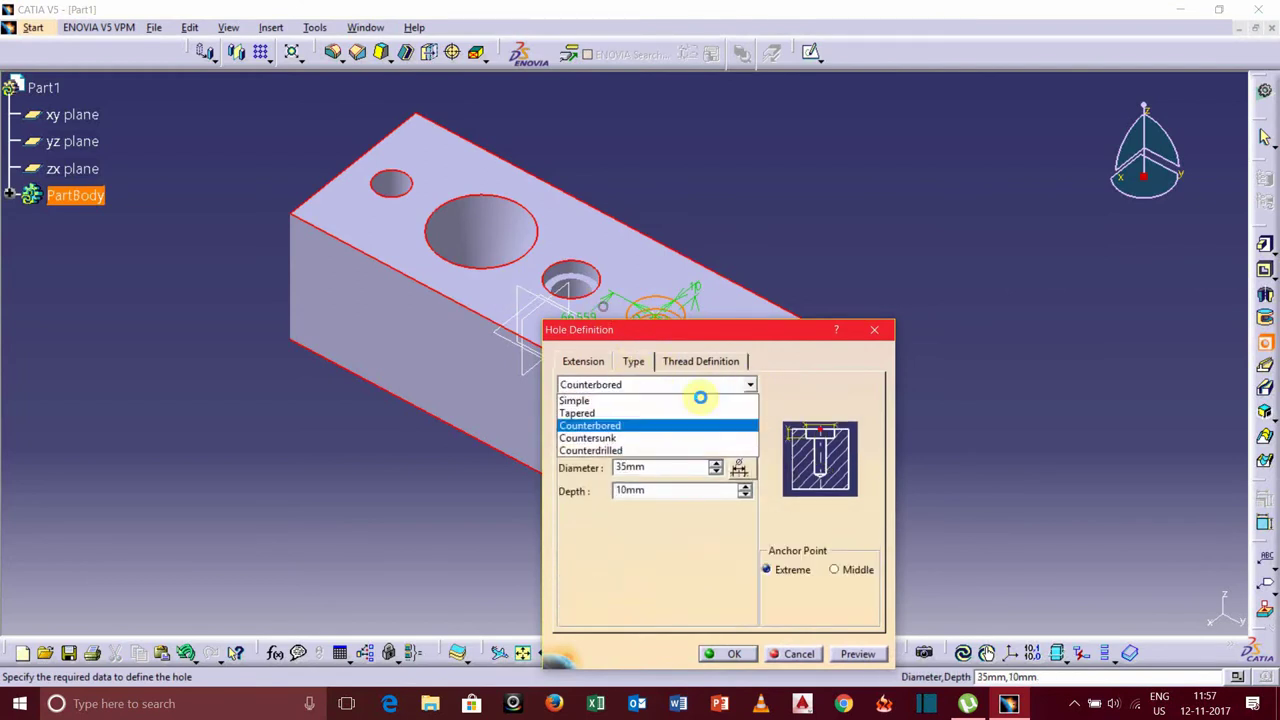
click(646, 438)
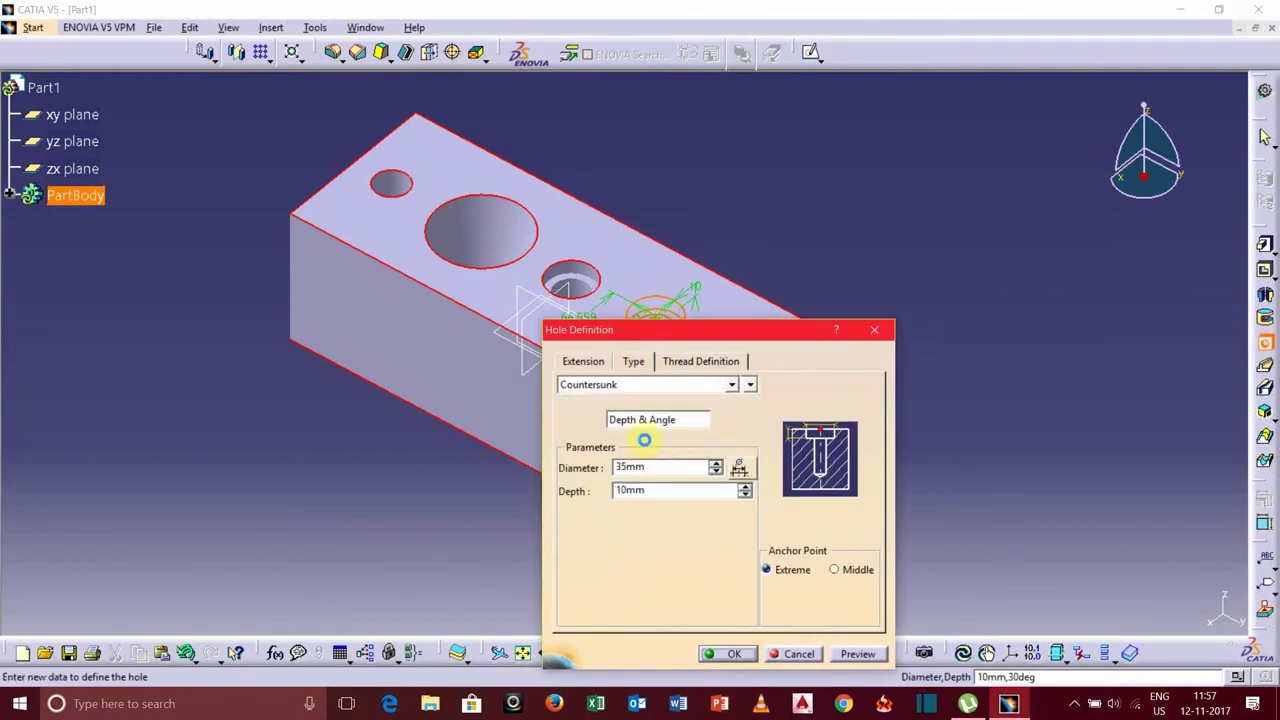
click(601, 365)
click(804, 508)
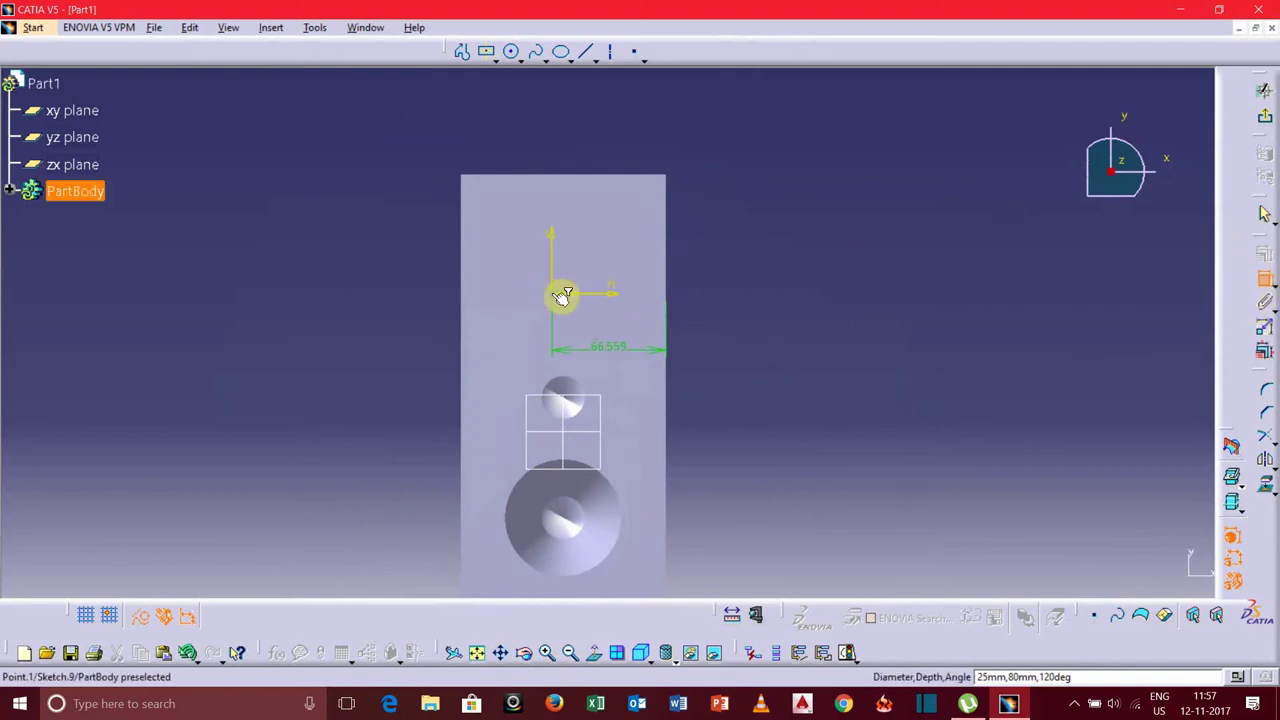
Step: Add a coincidence constraint and set the hole centre's horizontal distance to 60 mm
click(571, 428)
right_click(380, 340)
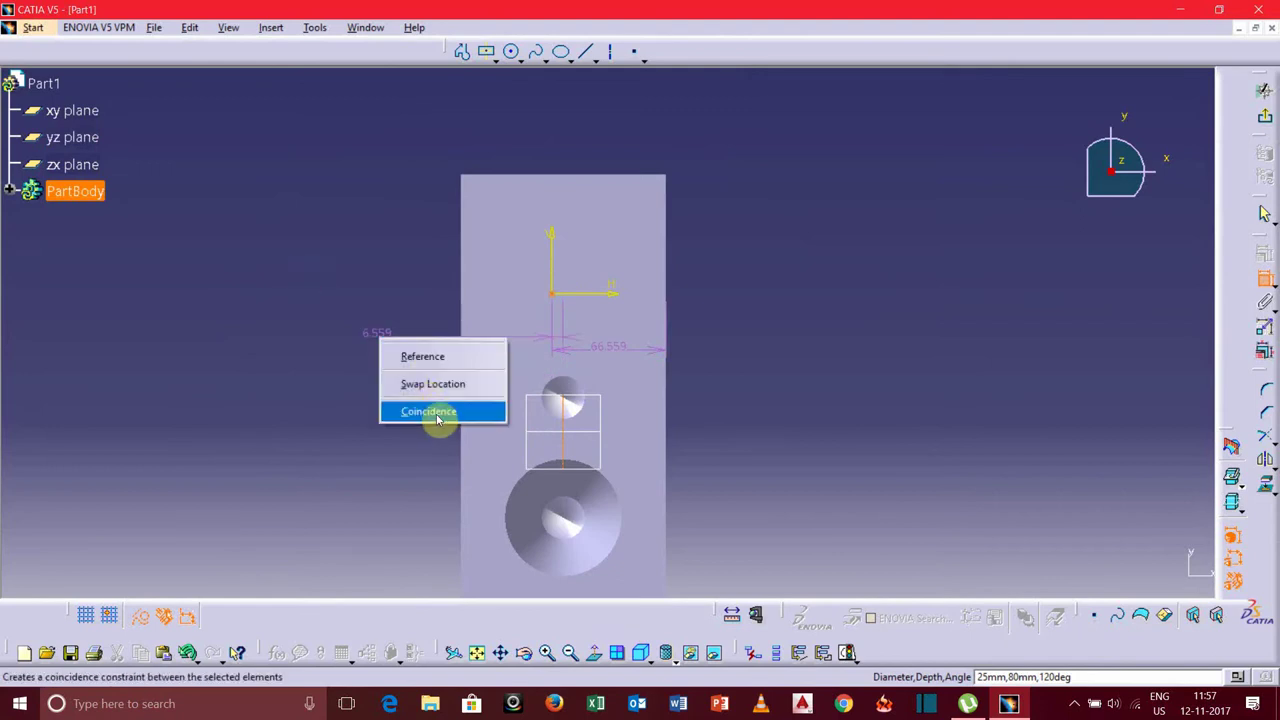
click(437, 413)
click(435, 407)
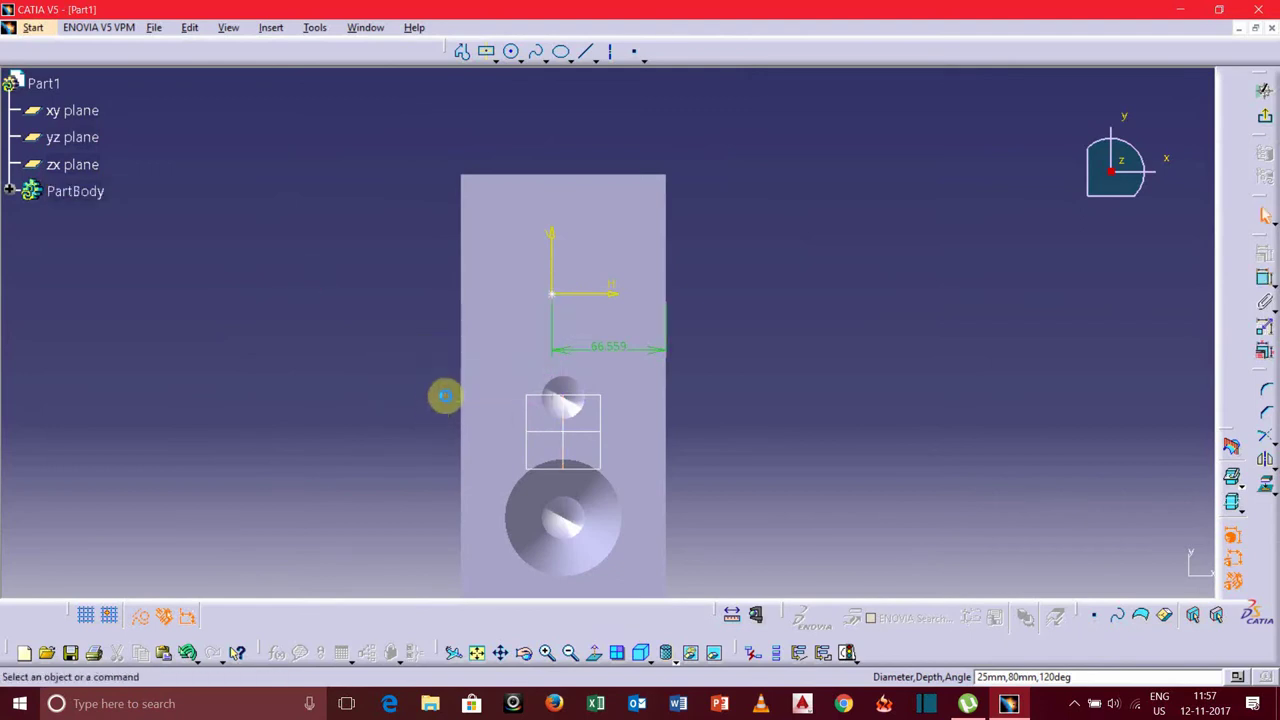
double_click(611, 350)
text(60)
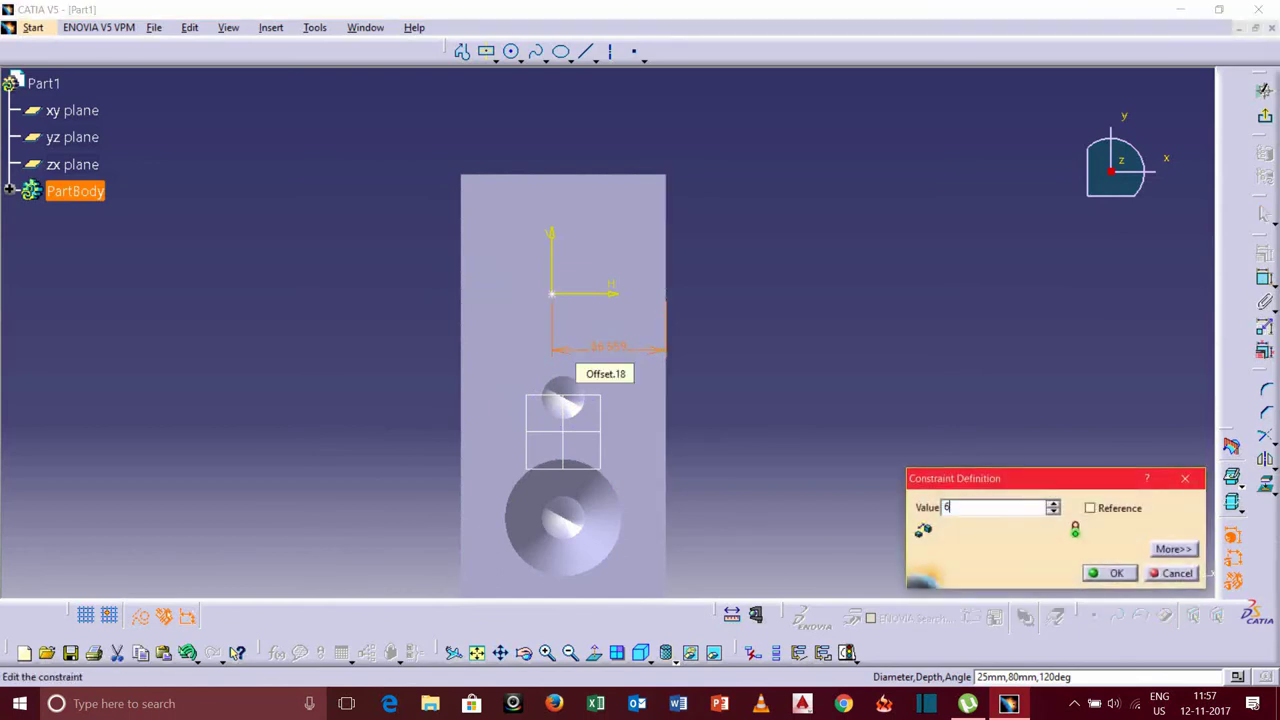
key(Return)
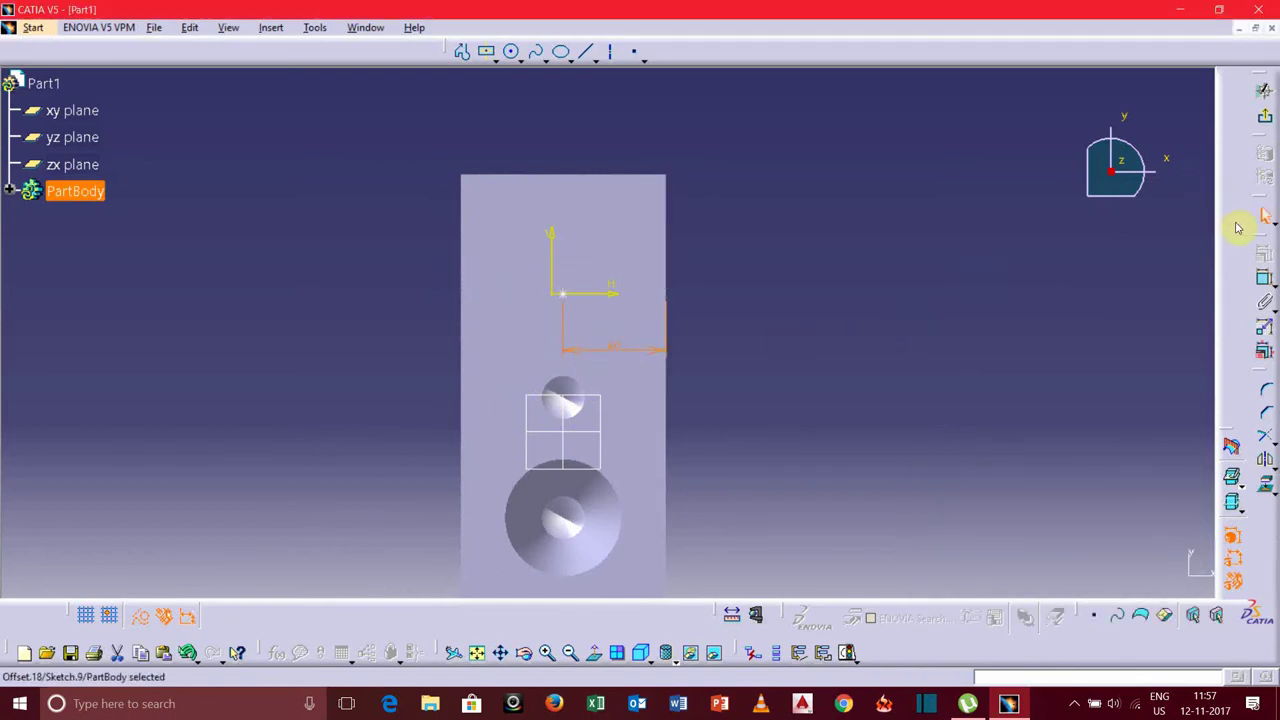
Step: Dimension the hole centre 70 mm from the block's top edge and leave the sketch
click(1265, 277)
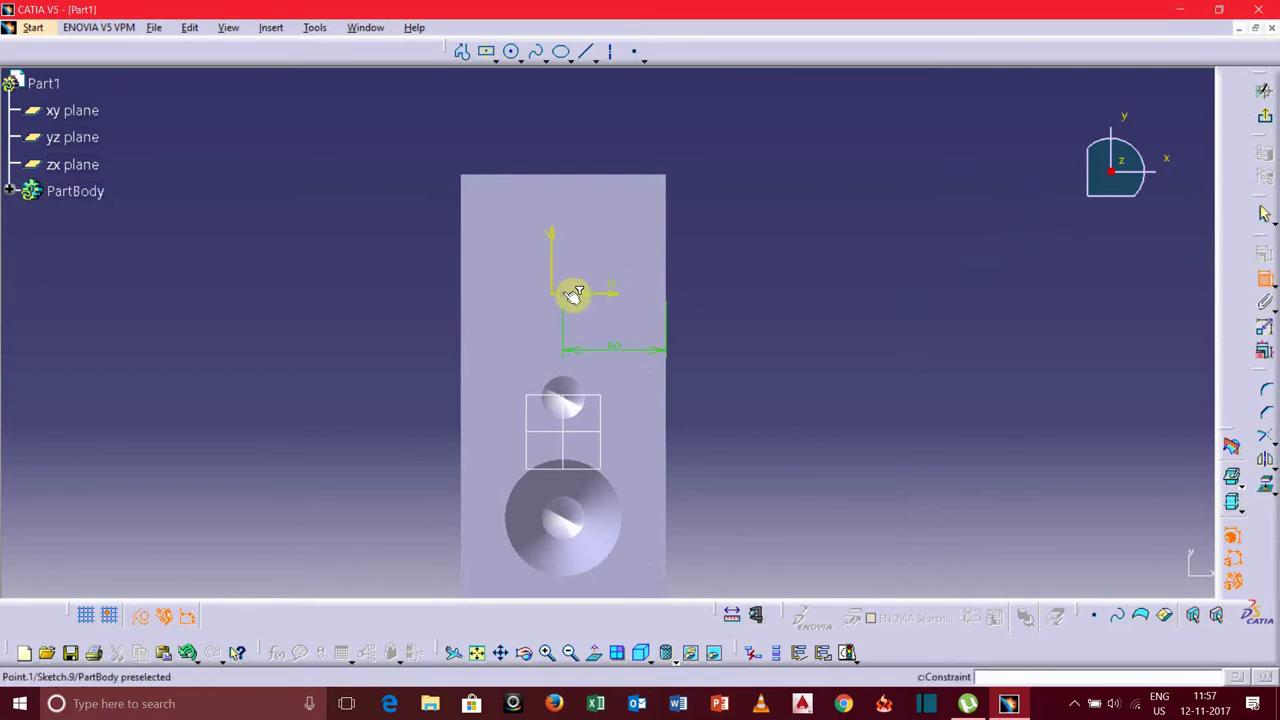
click(566, 292)
click(563, 177)
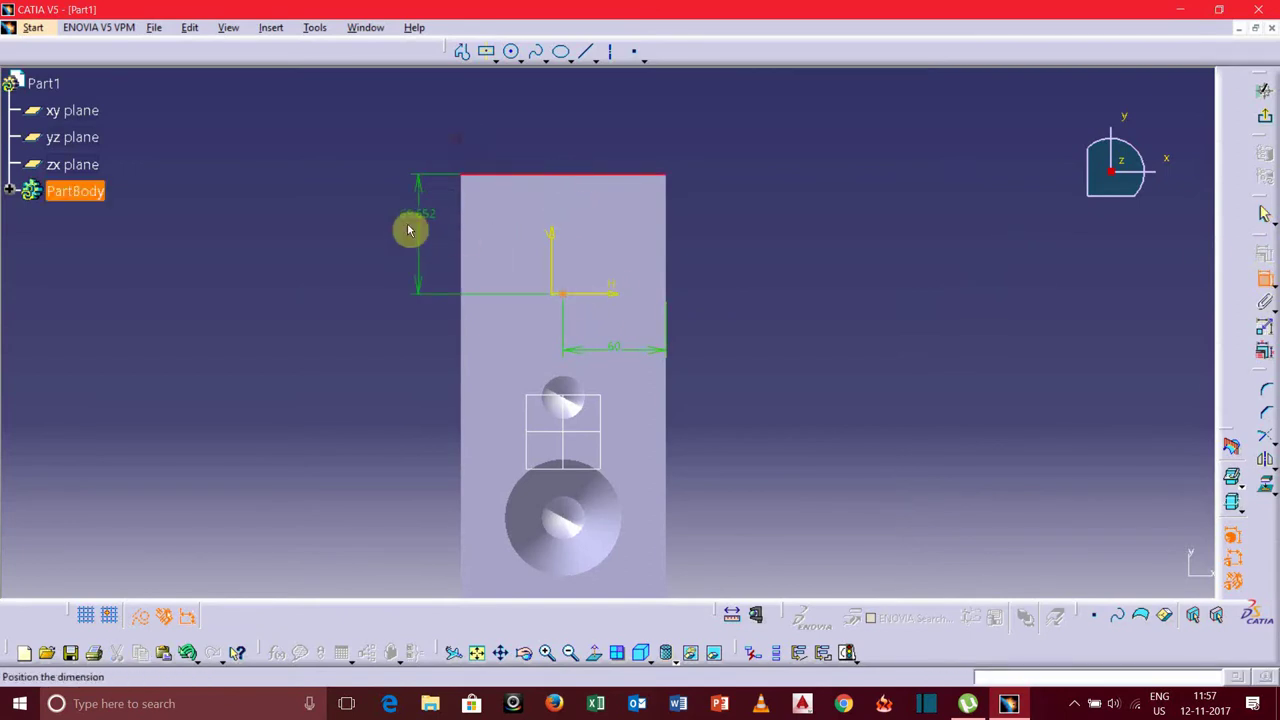
click(364, 249)
double_click(364, 242)
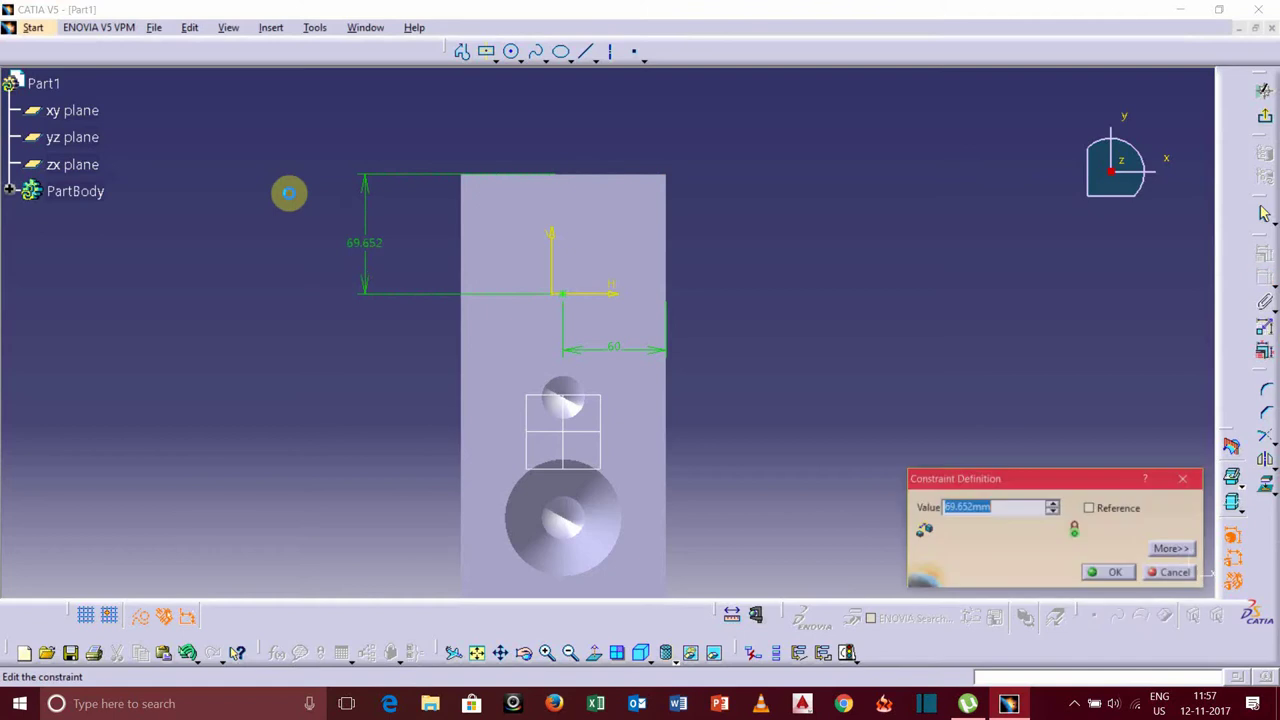
text(70)
key(Return)
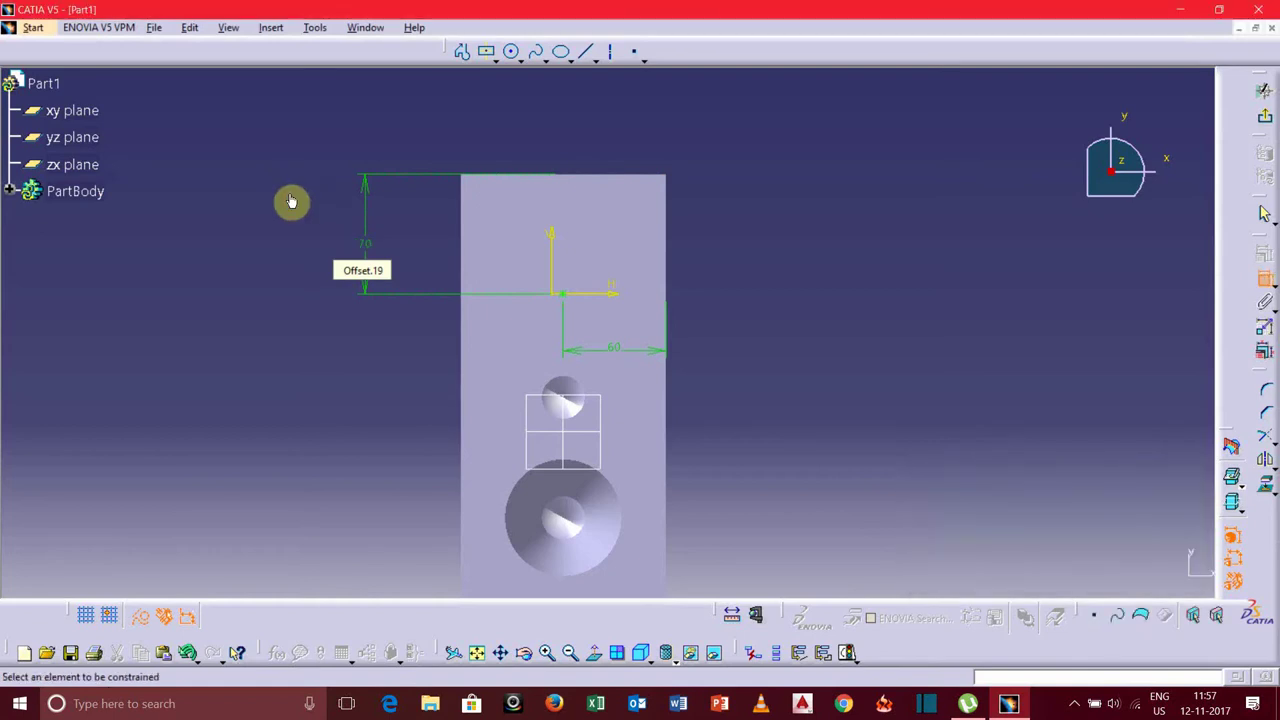
click(1264, 116)
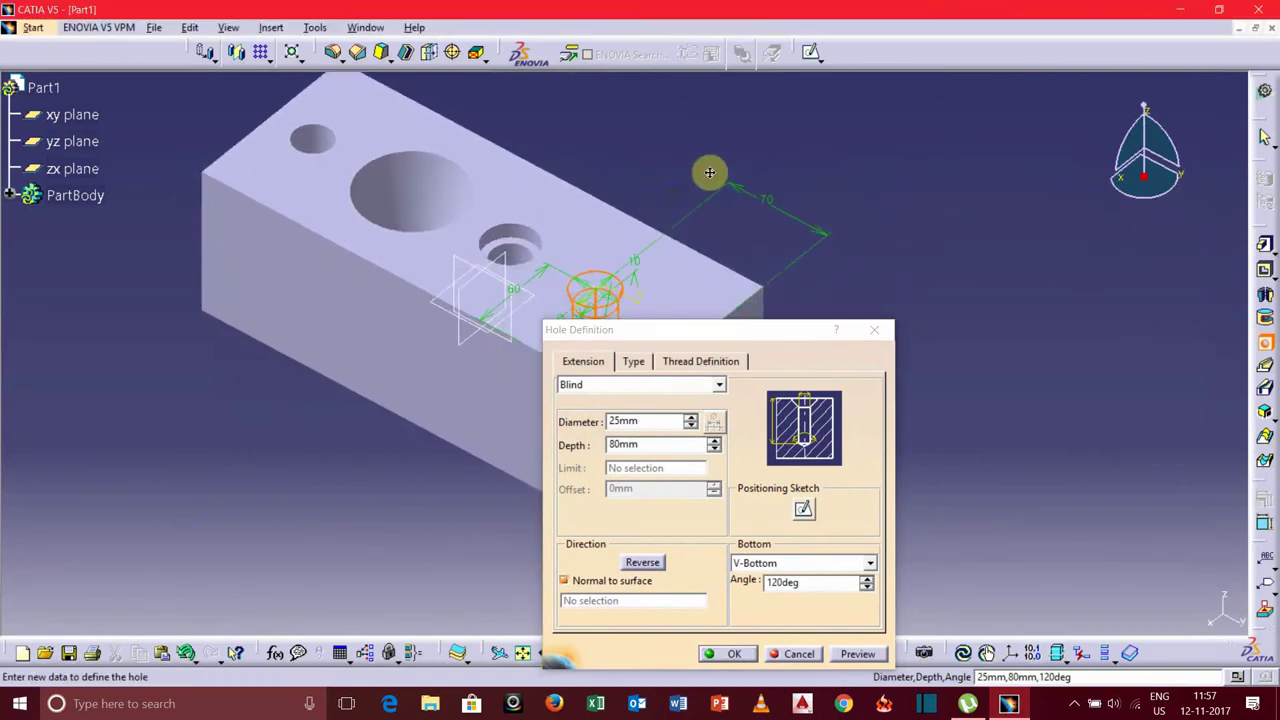
Step: Keep the countersink in Depth & Angle mode with a 15 mm depth
click(631, 364)
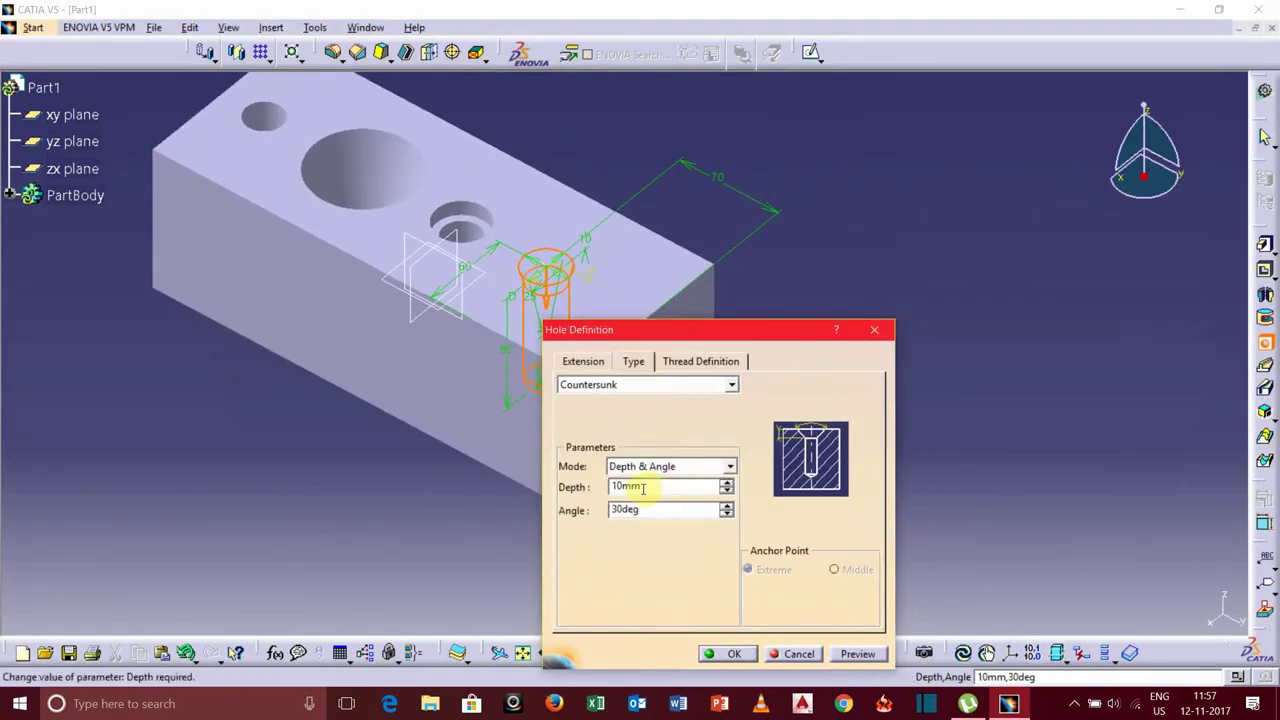
click(730, 467)
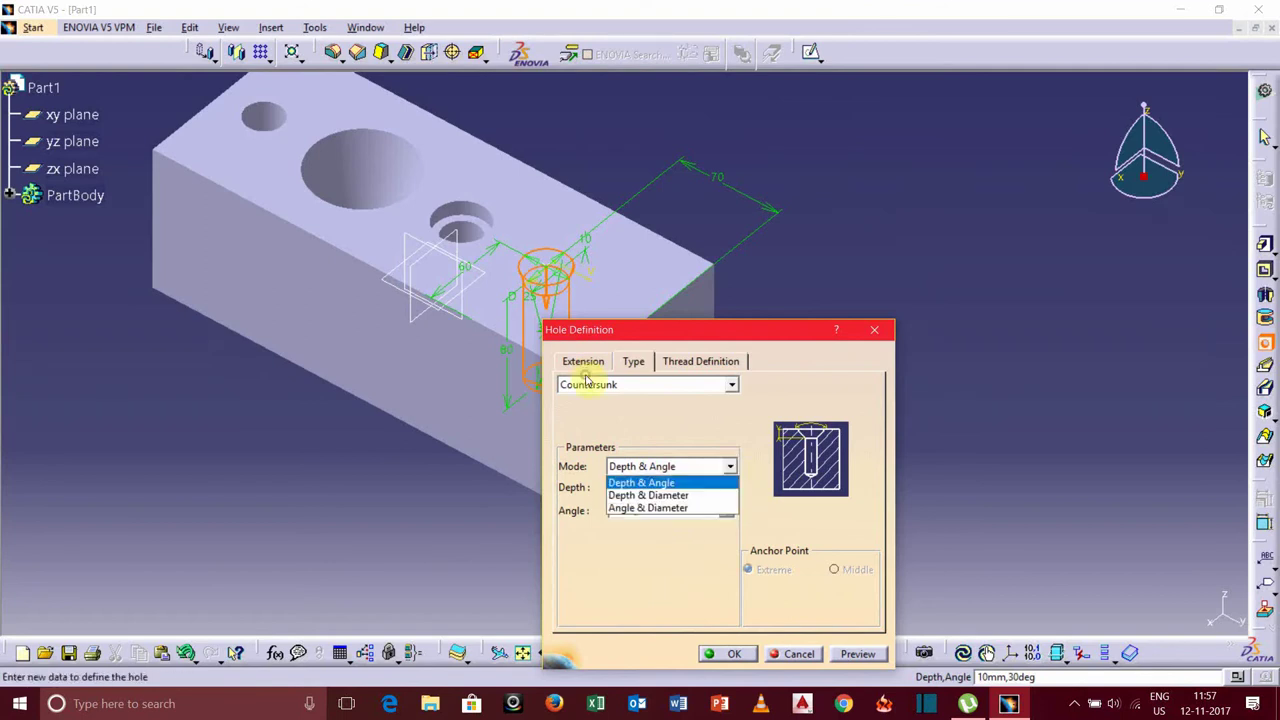
click(638, 484)
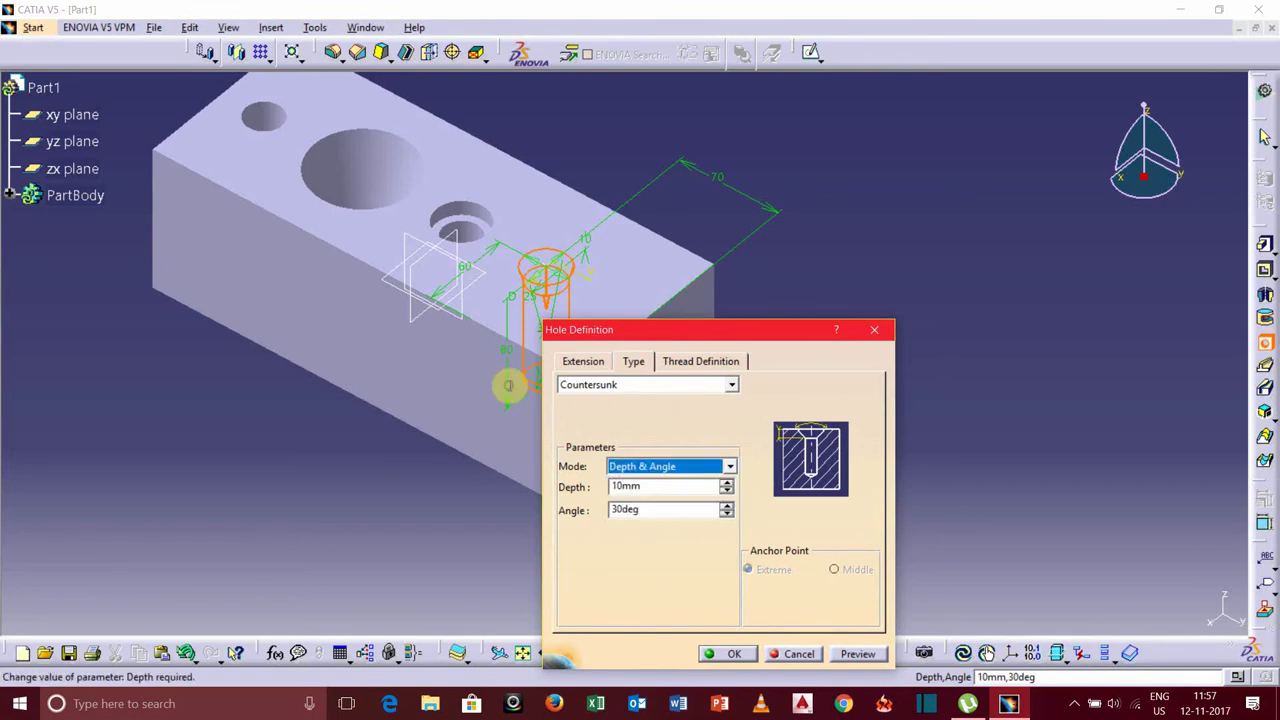
double_click(653, 487)
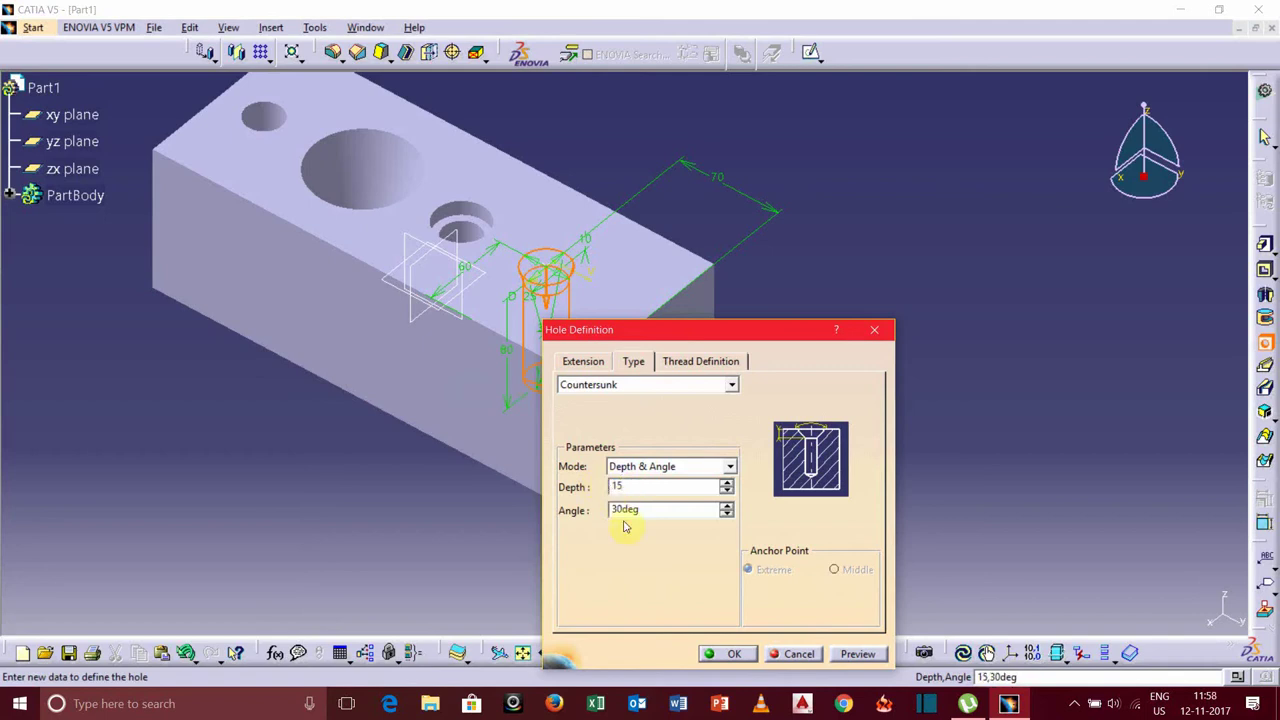
text(15)
key(Tab)
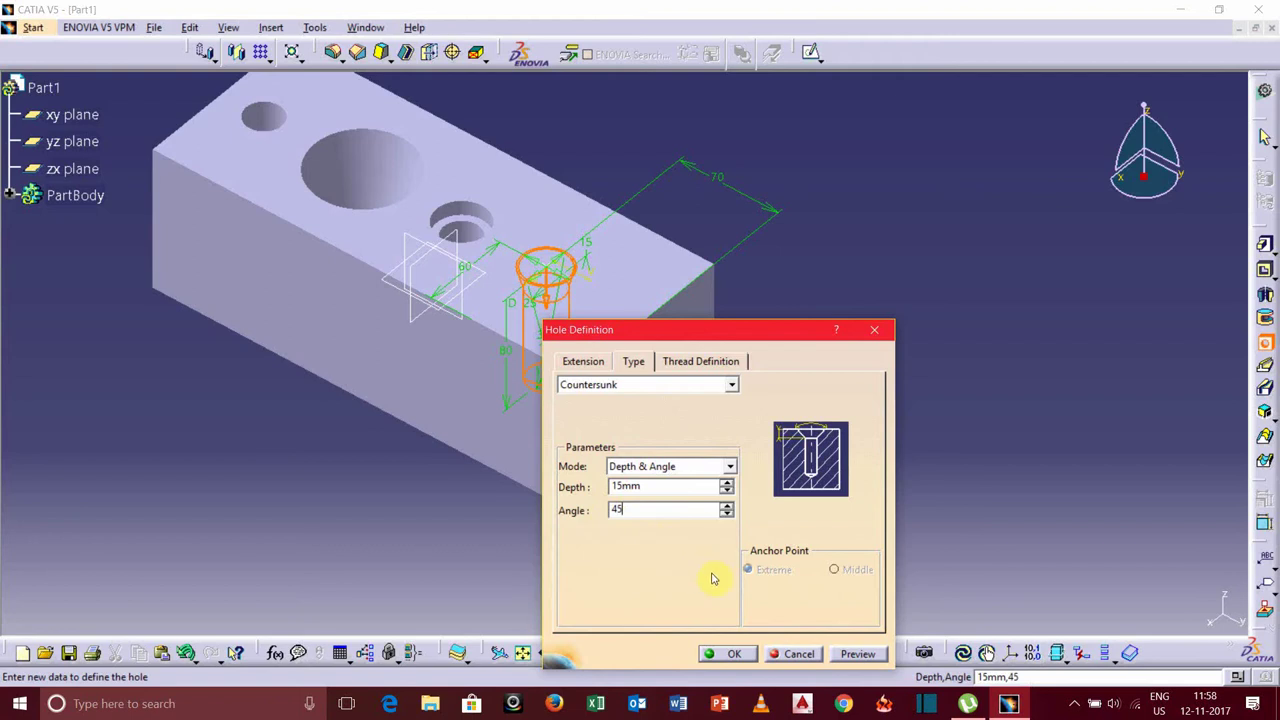
Step: Give the hole a flat bottom, preview it, and orbit to inspect it
click(589, 362)
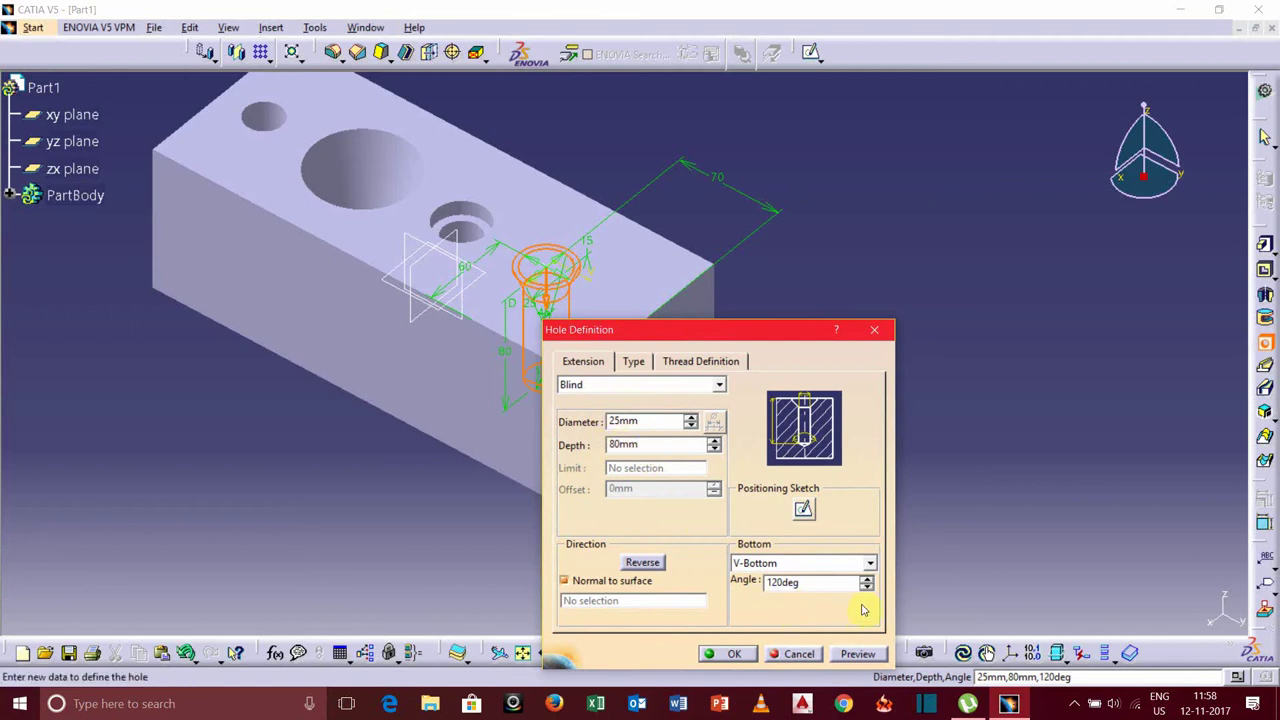
click(870, 563)
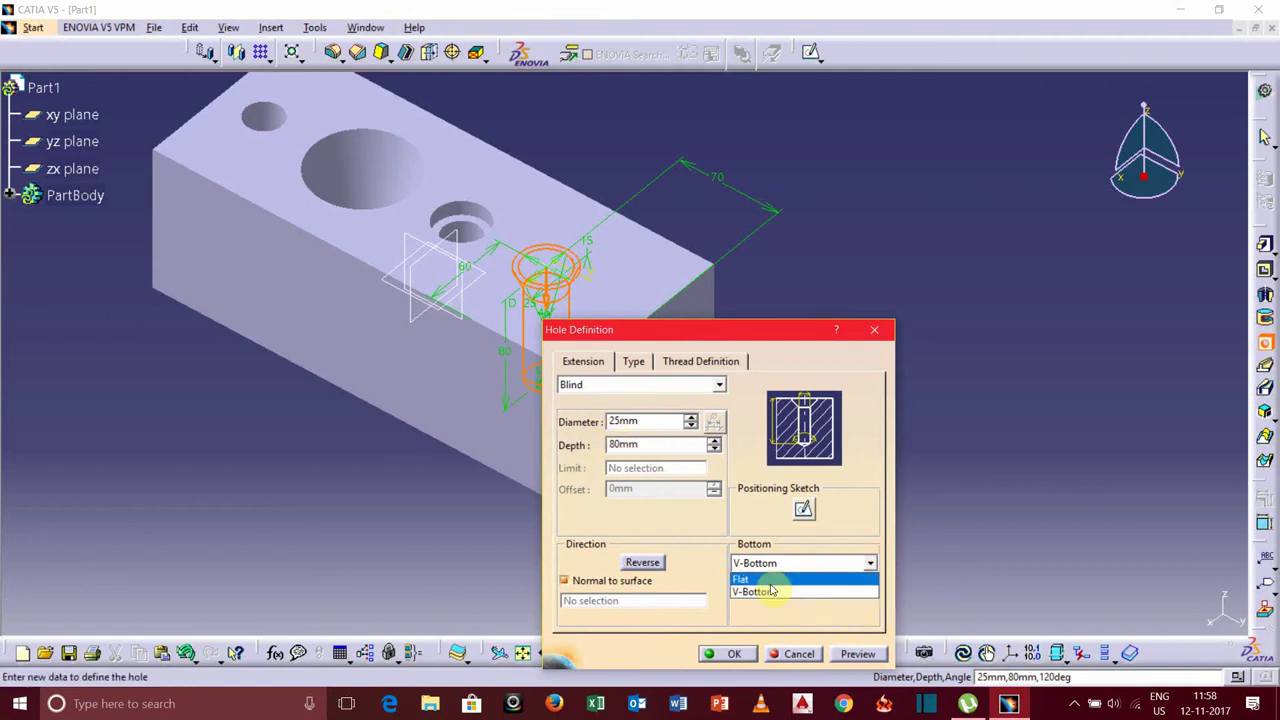
click(768, 580)
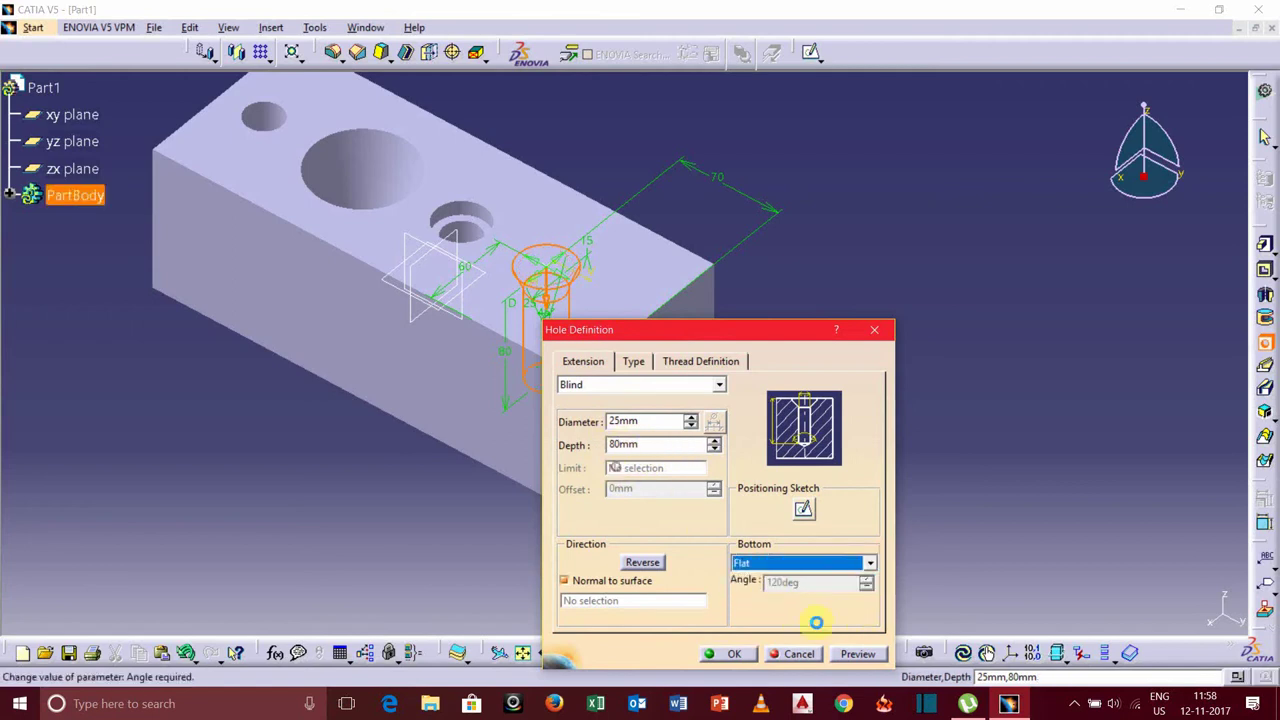
click(855, 656)
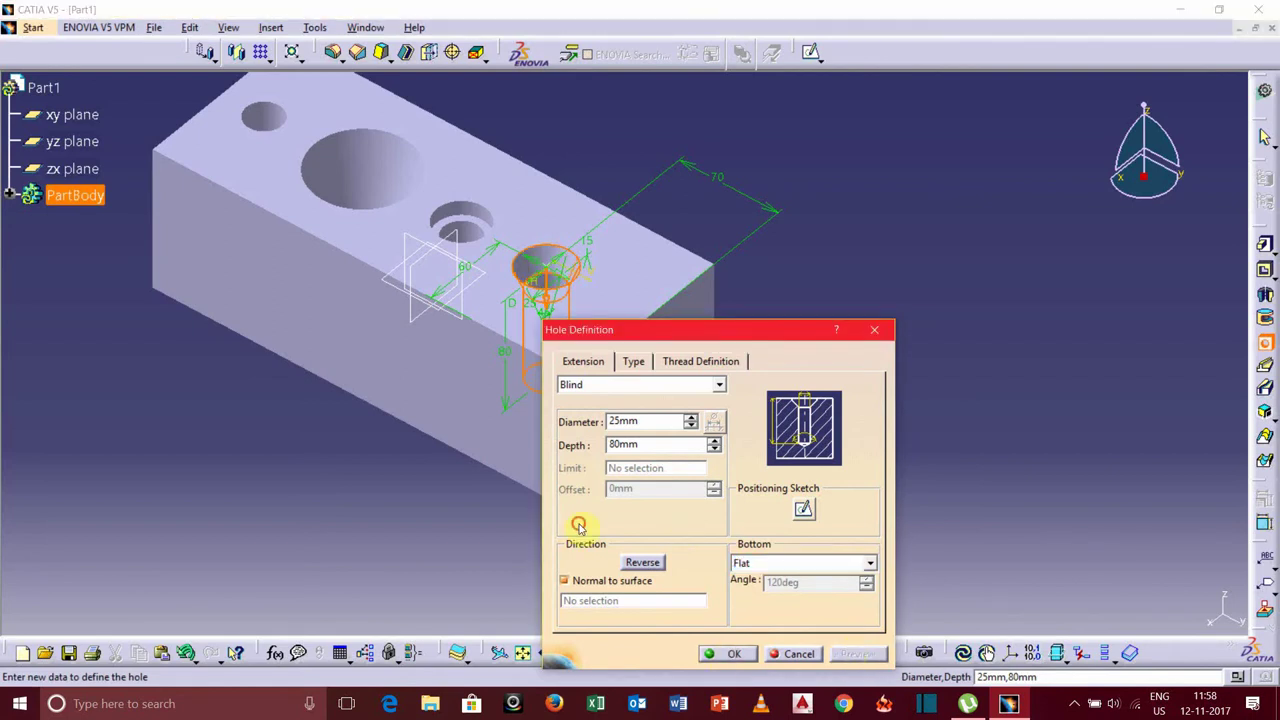
middle_drag(317, 440, 594, 503)
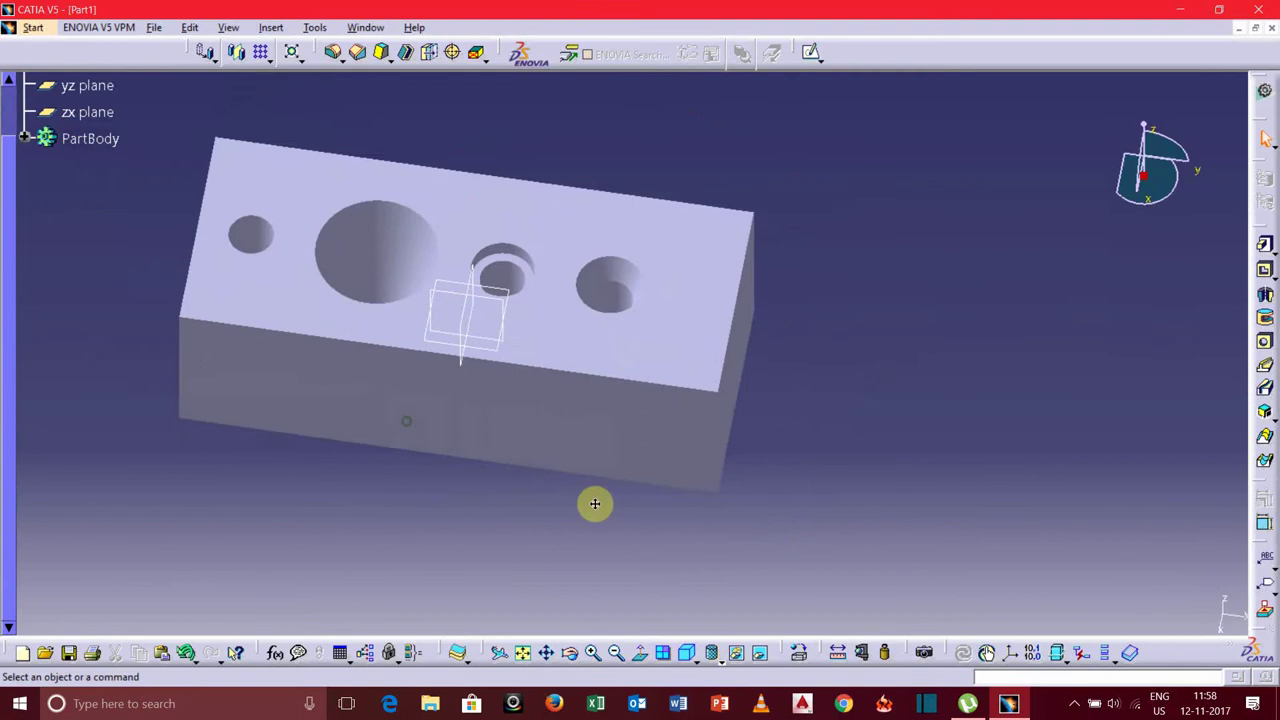
Step: Place a fifth hole on the top face as Counterdrilled and open its positioning sketch
click(1265, 344)
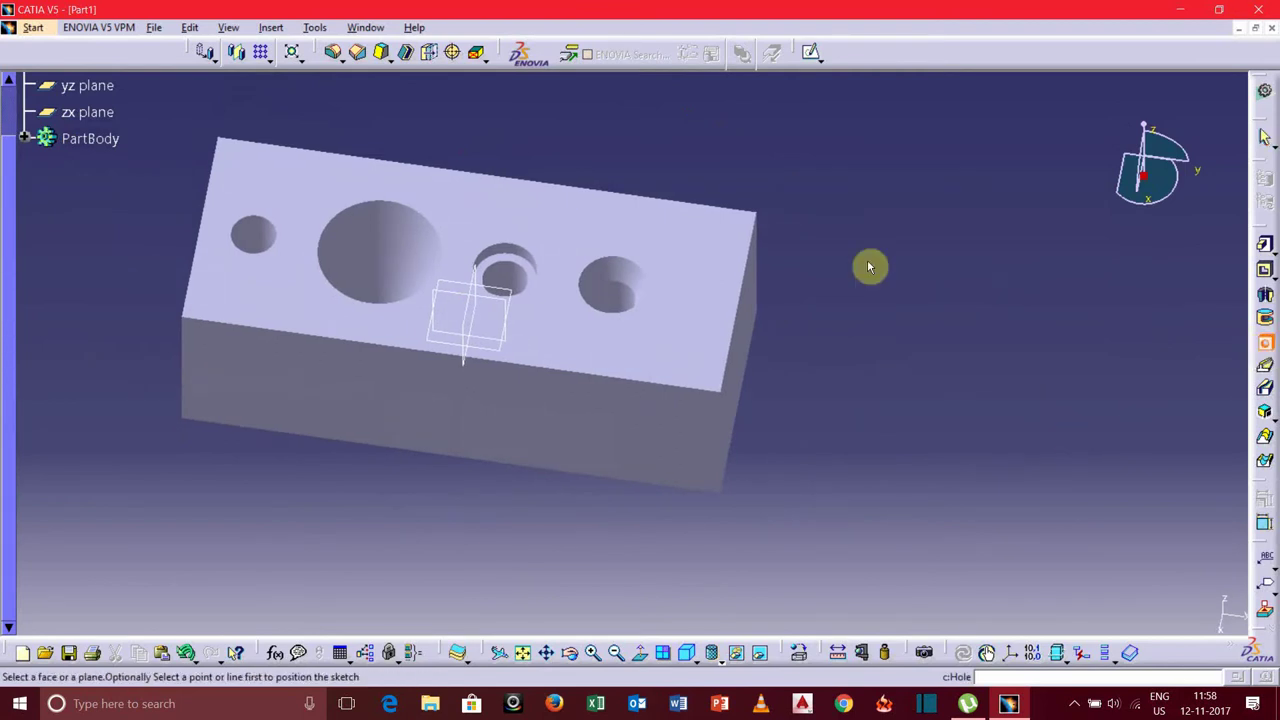
click(692, 272)
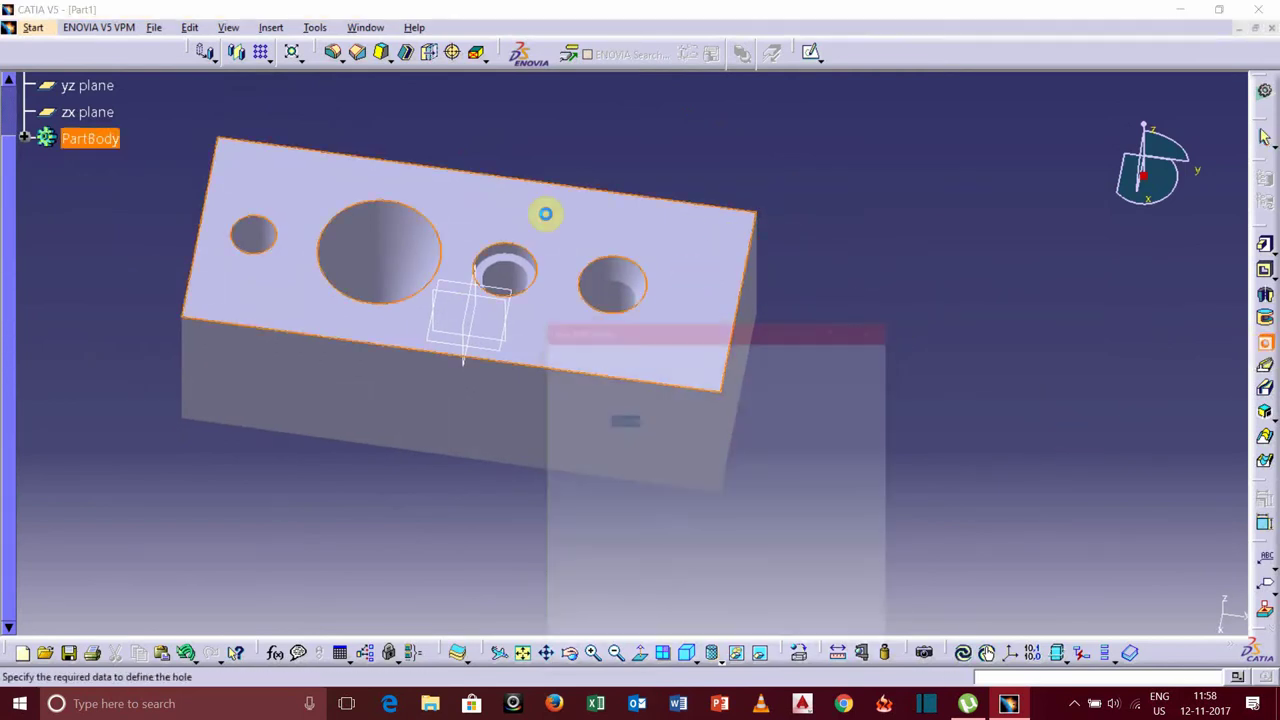
click(632, 363)
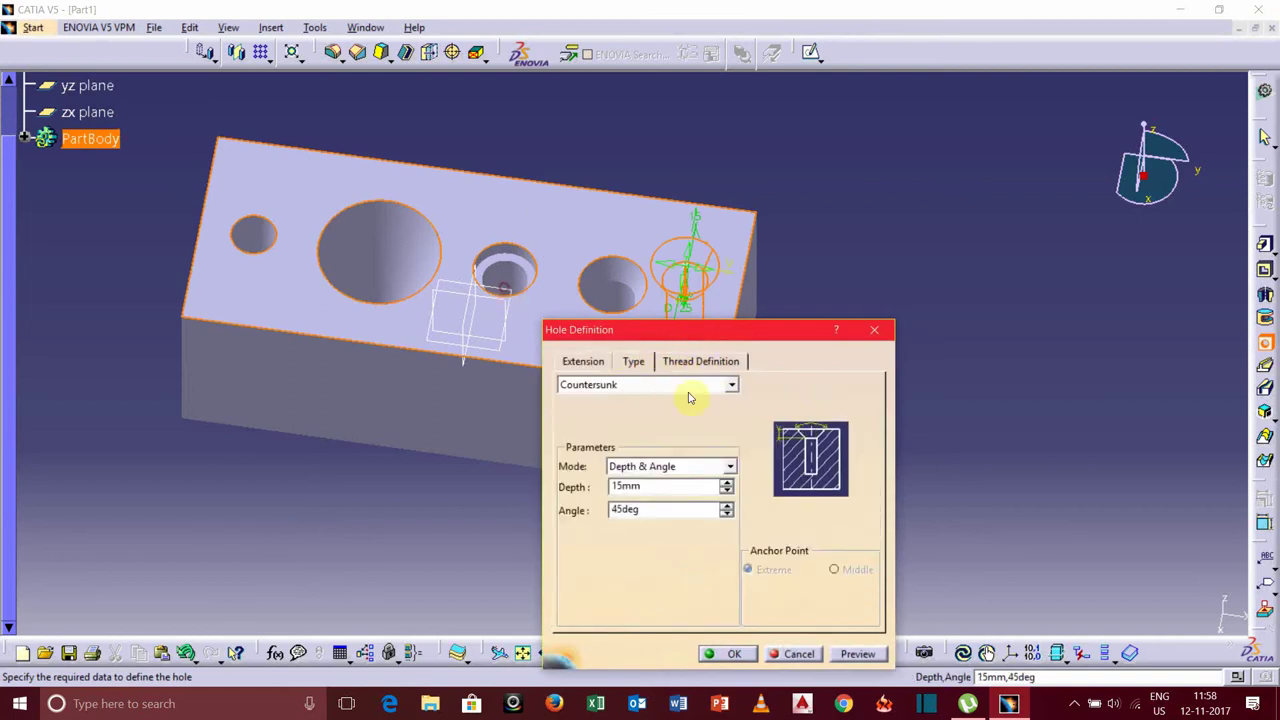
click(731, 388)
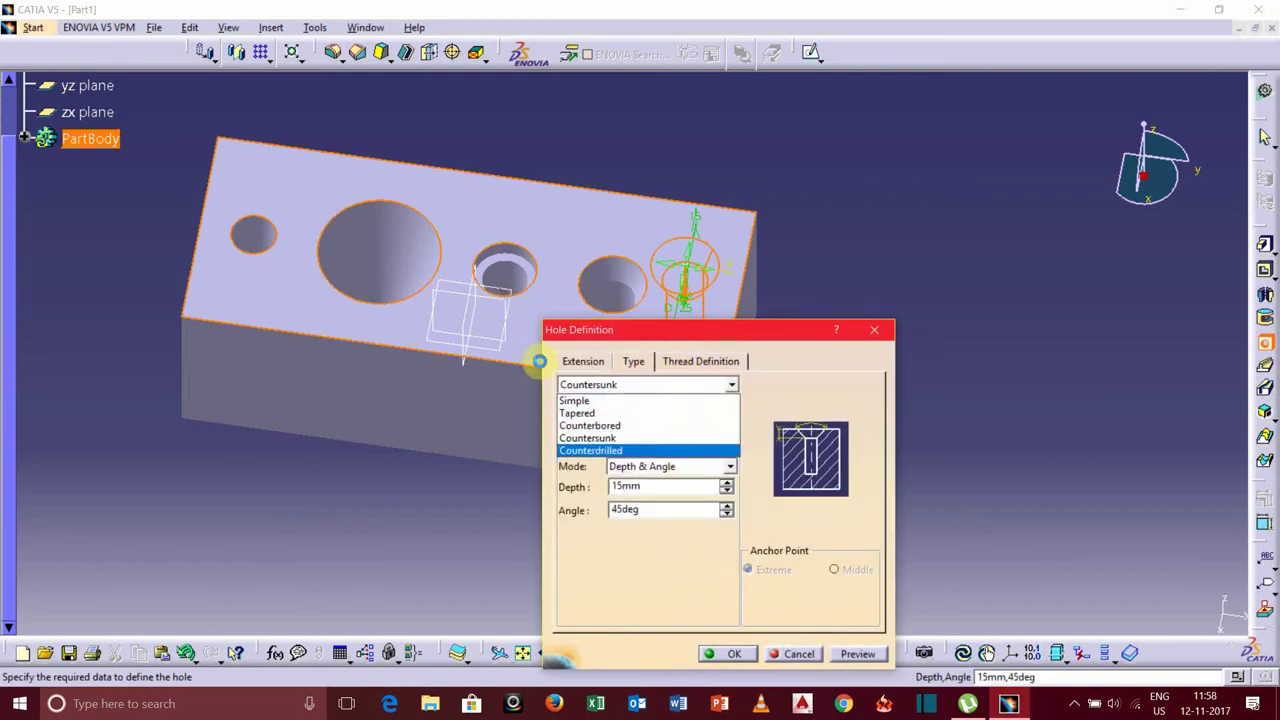
click(650, 450)
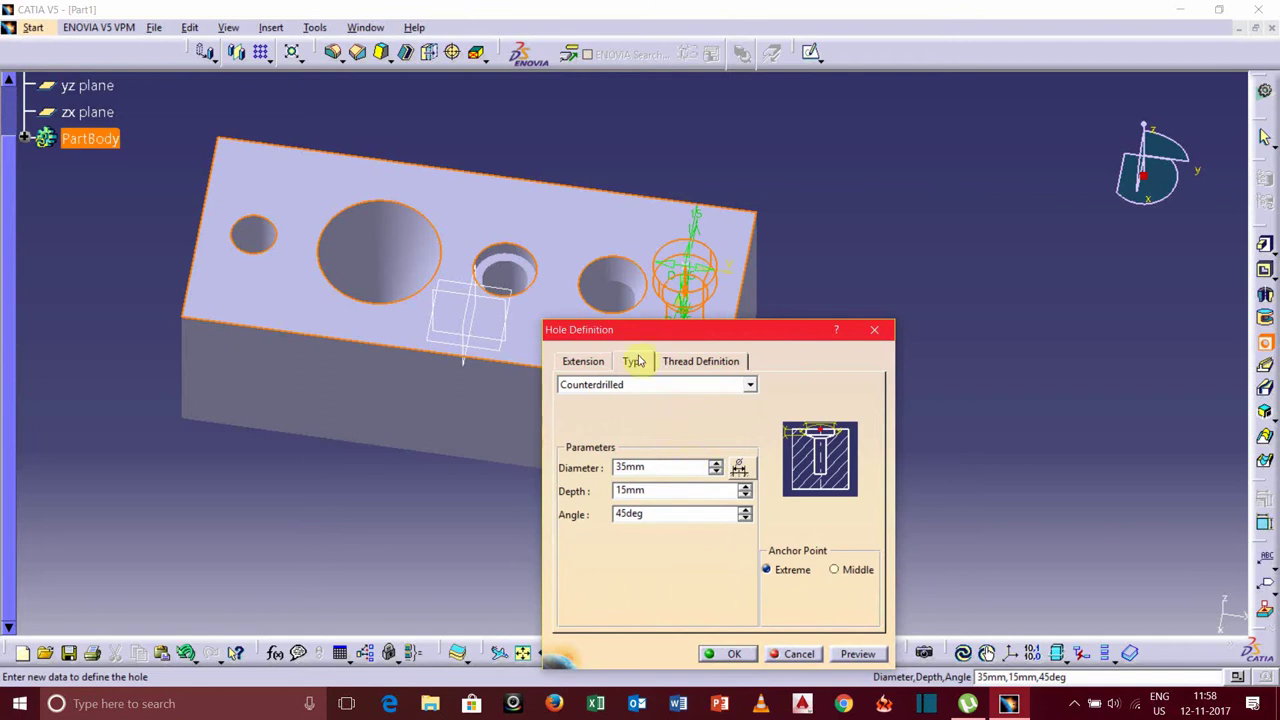
click(584, 362)
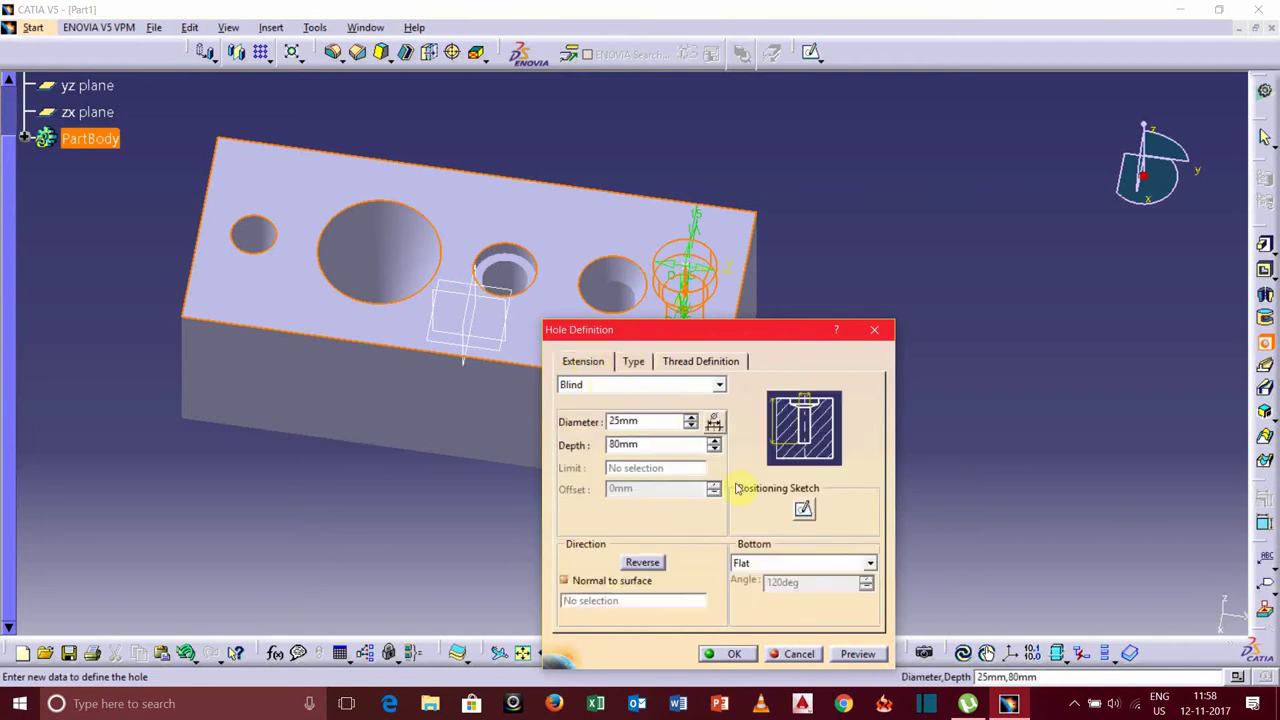
click(802, 509)
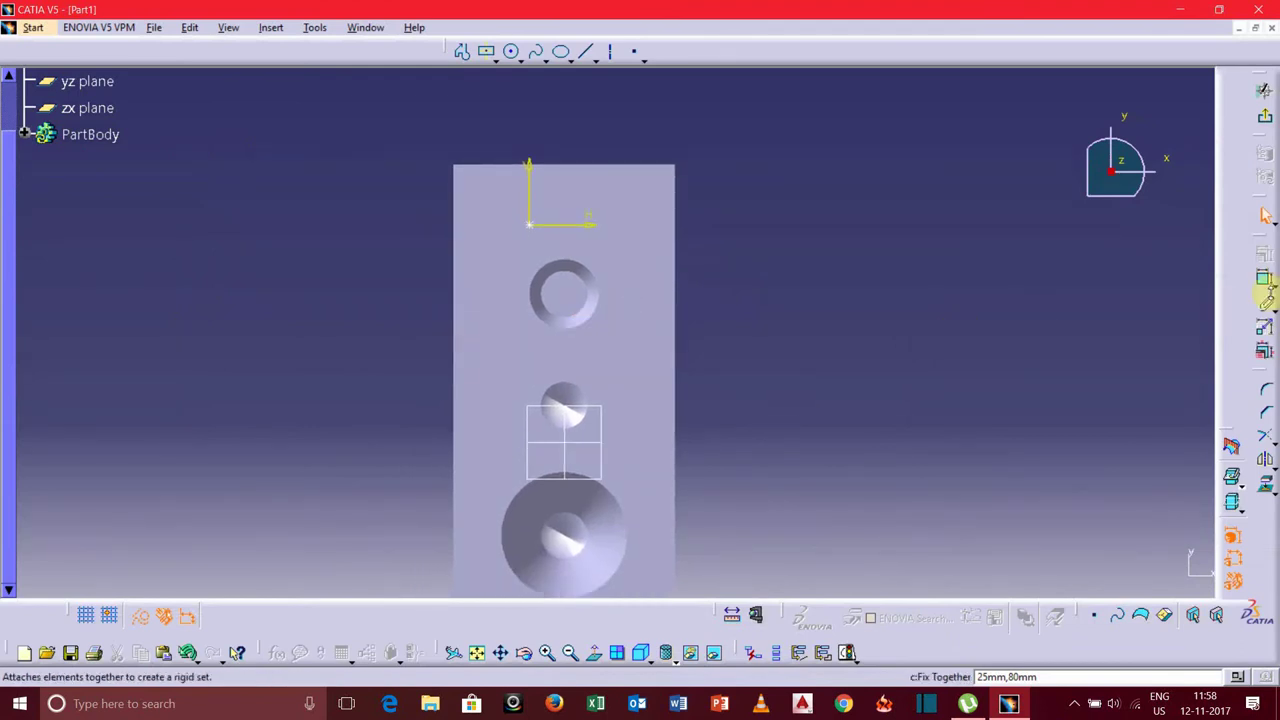
Step: Constrain the fifth hole's centre point to be coincident with the yz plane
click(1266, 282)
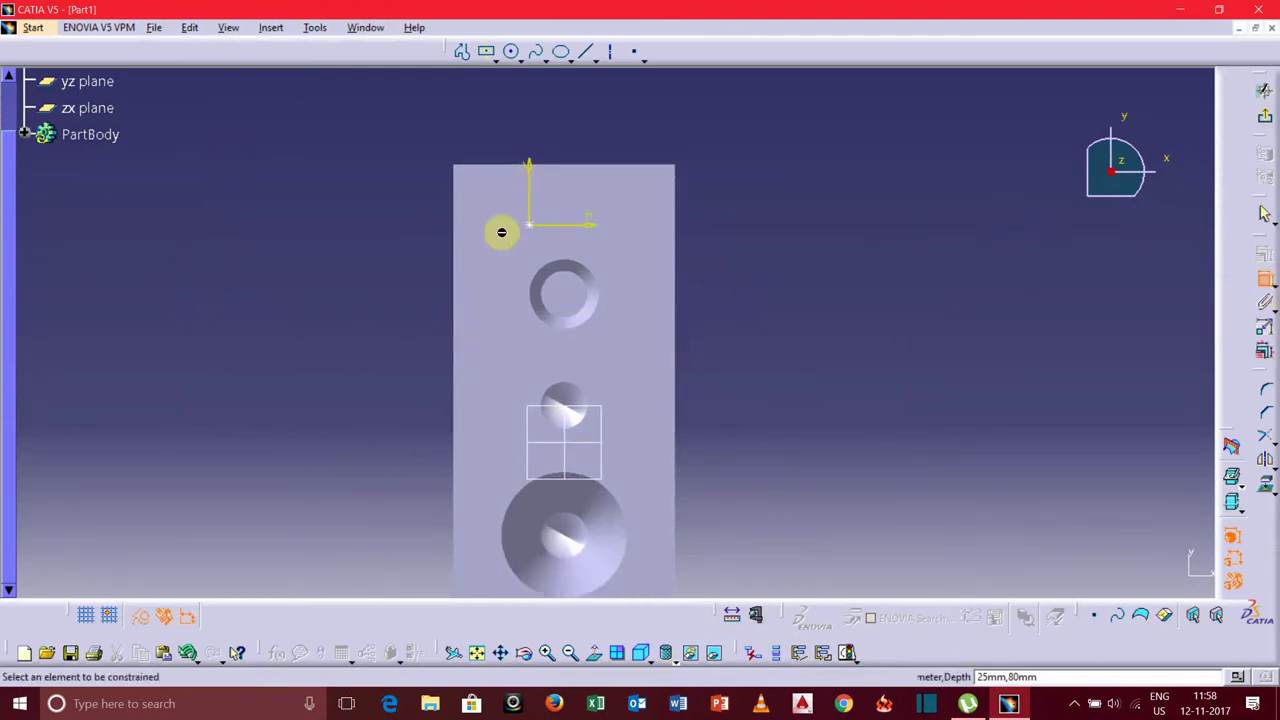
click(538, 226)
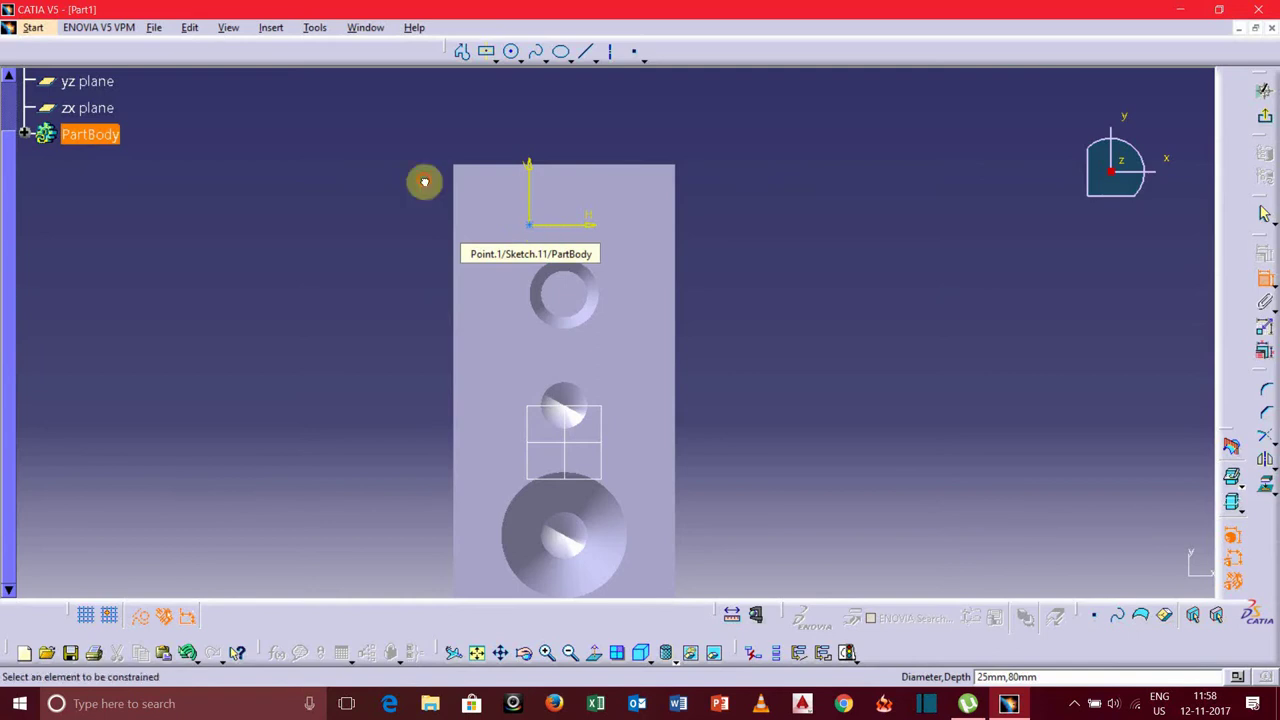
click(574, 428)
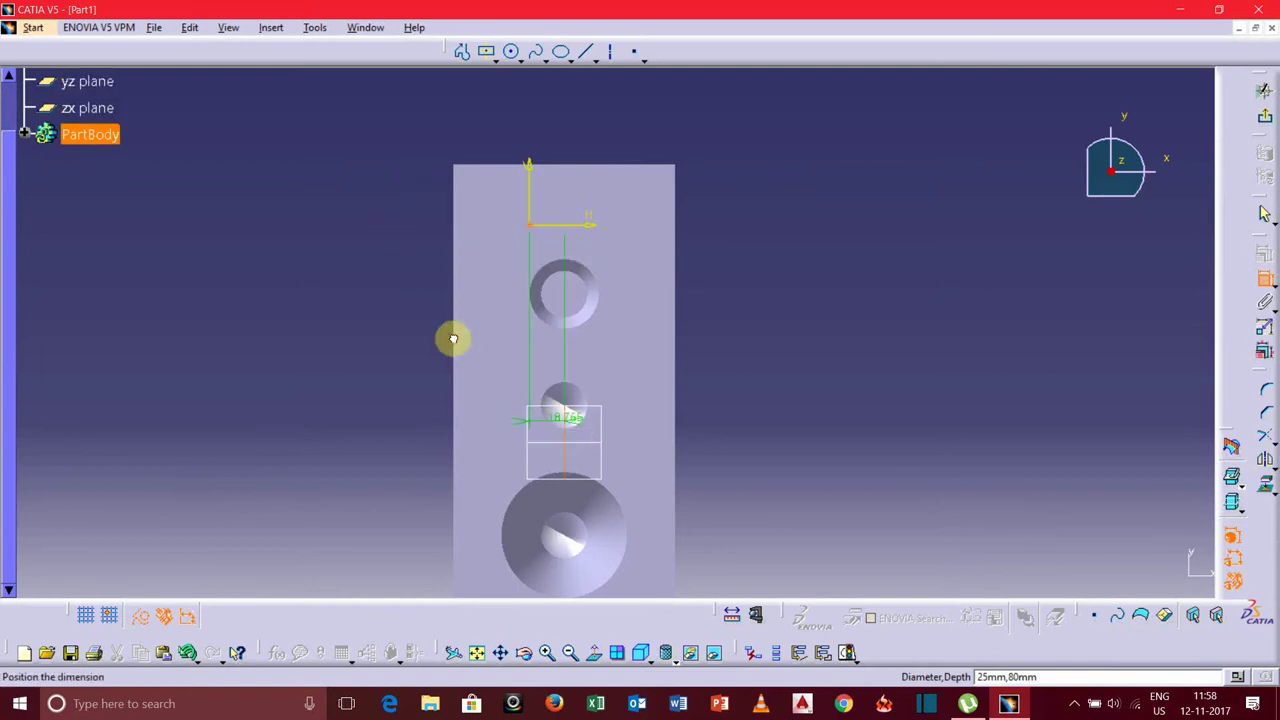
right_click(303, 250)
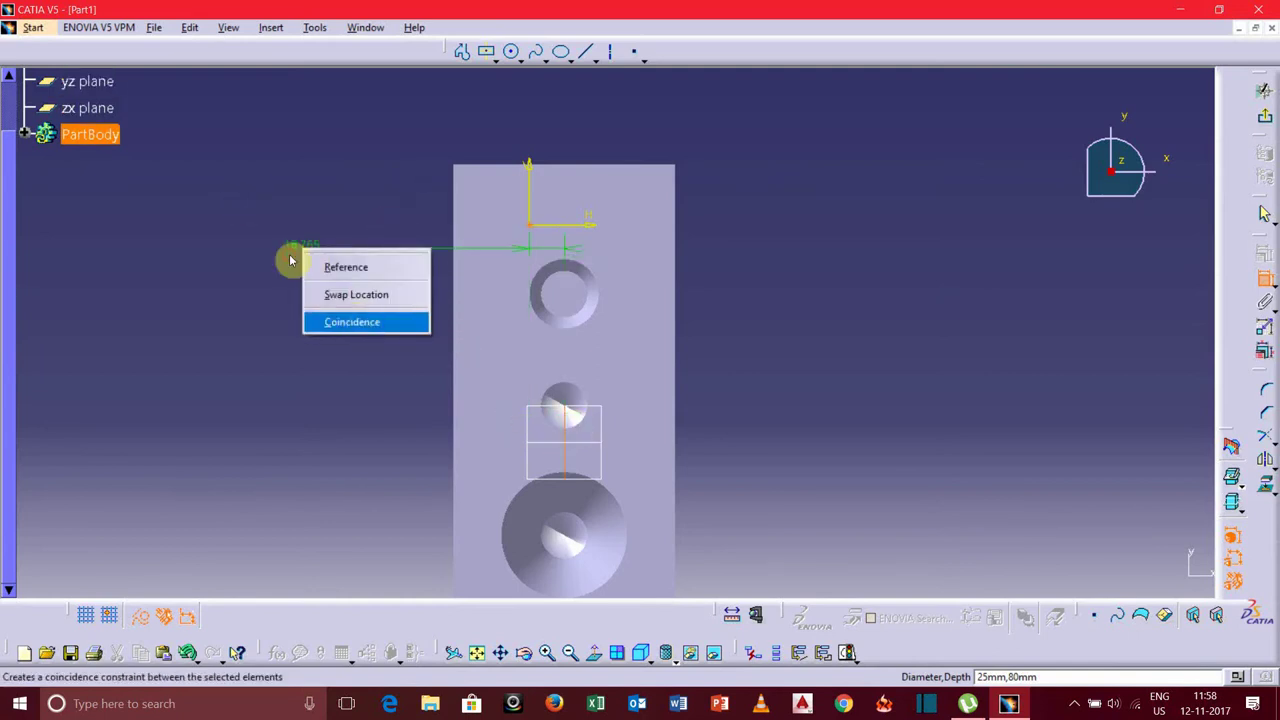
click(398, 318)
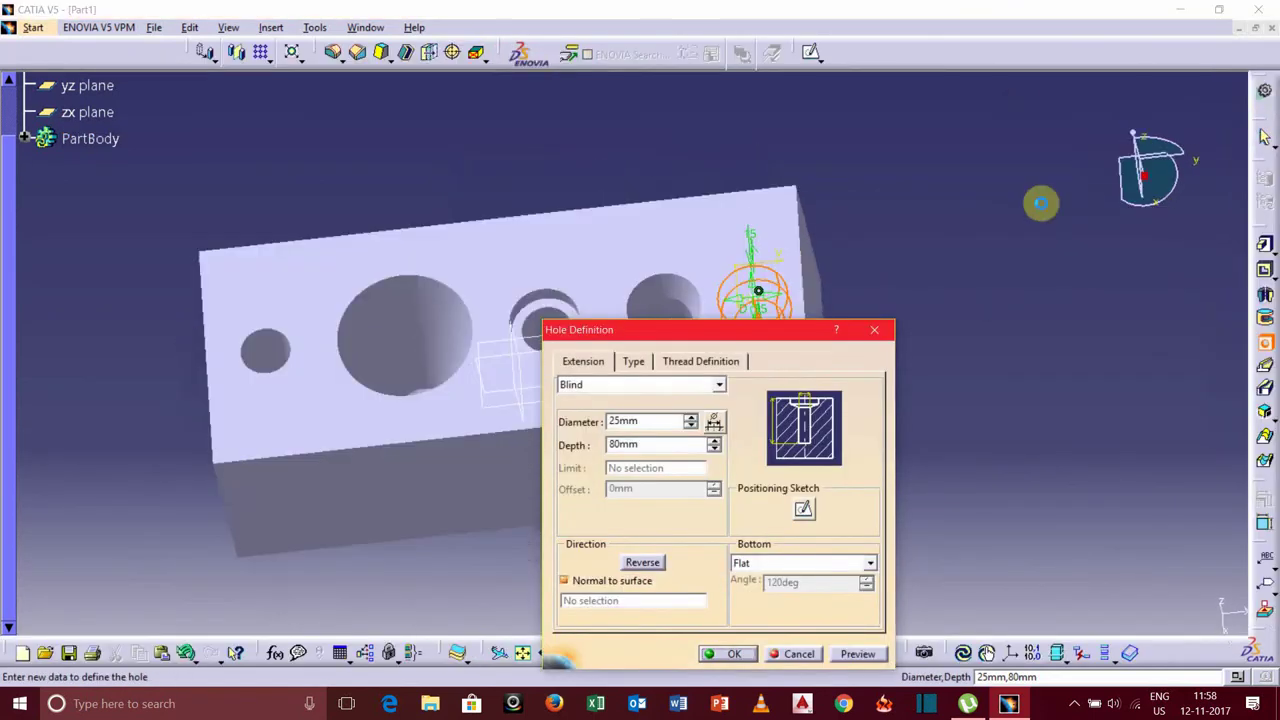
Step: Check the counterdrill (35 mm, 15 mm, 45°) and blind 25 mm × 80 mm settings, then create the hole
click(647, 366)
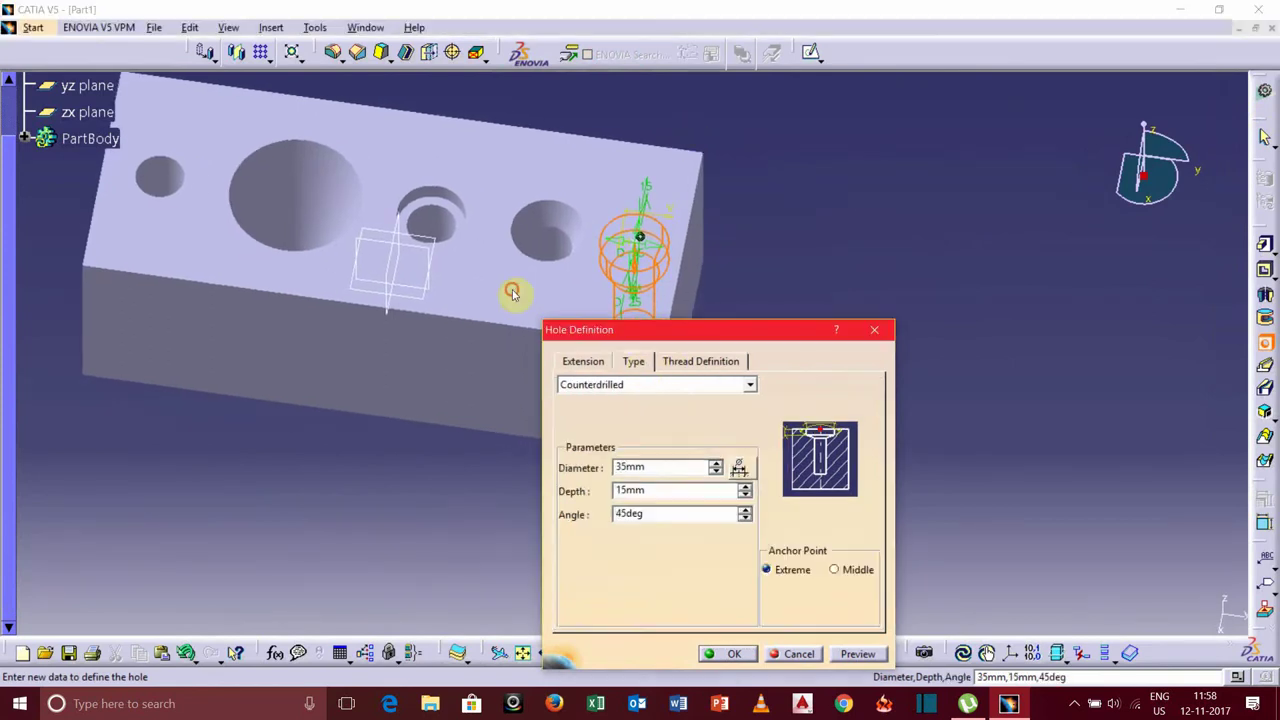
click(660, 497)
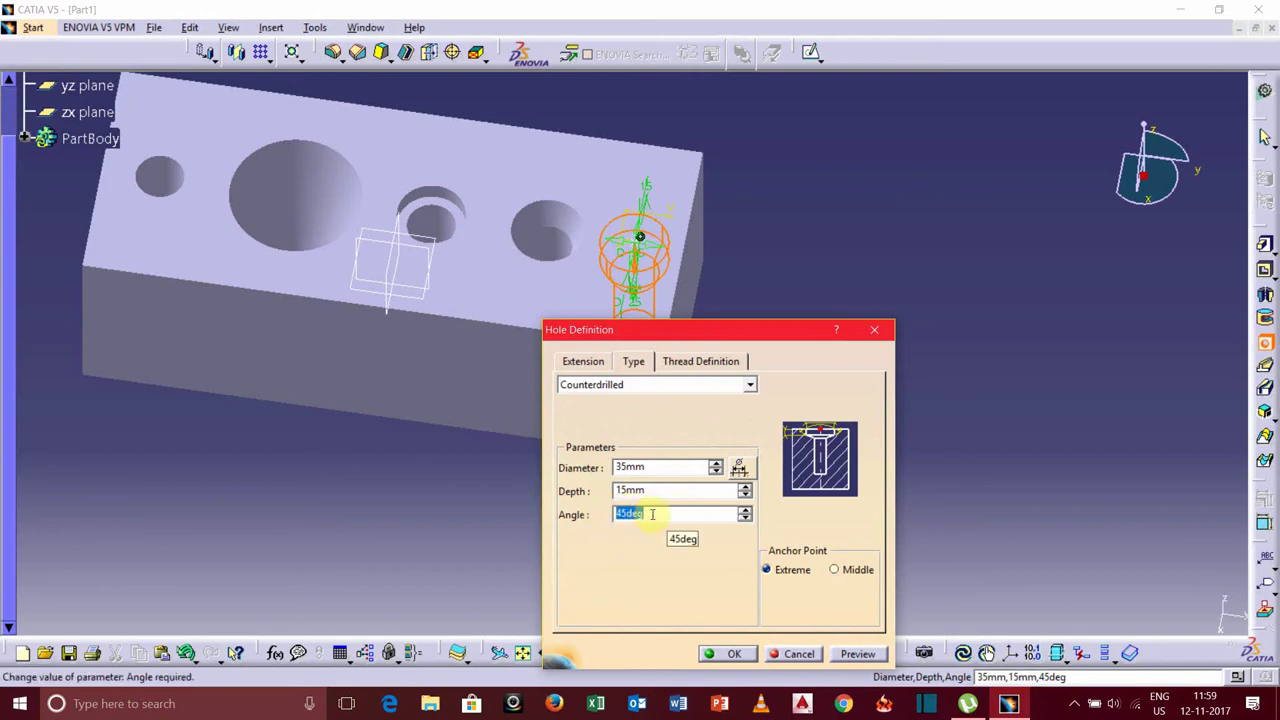
click(581, 362)
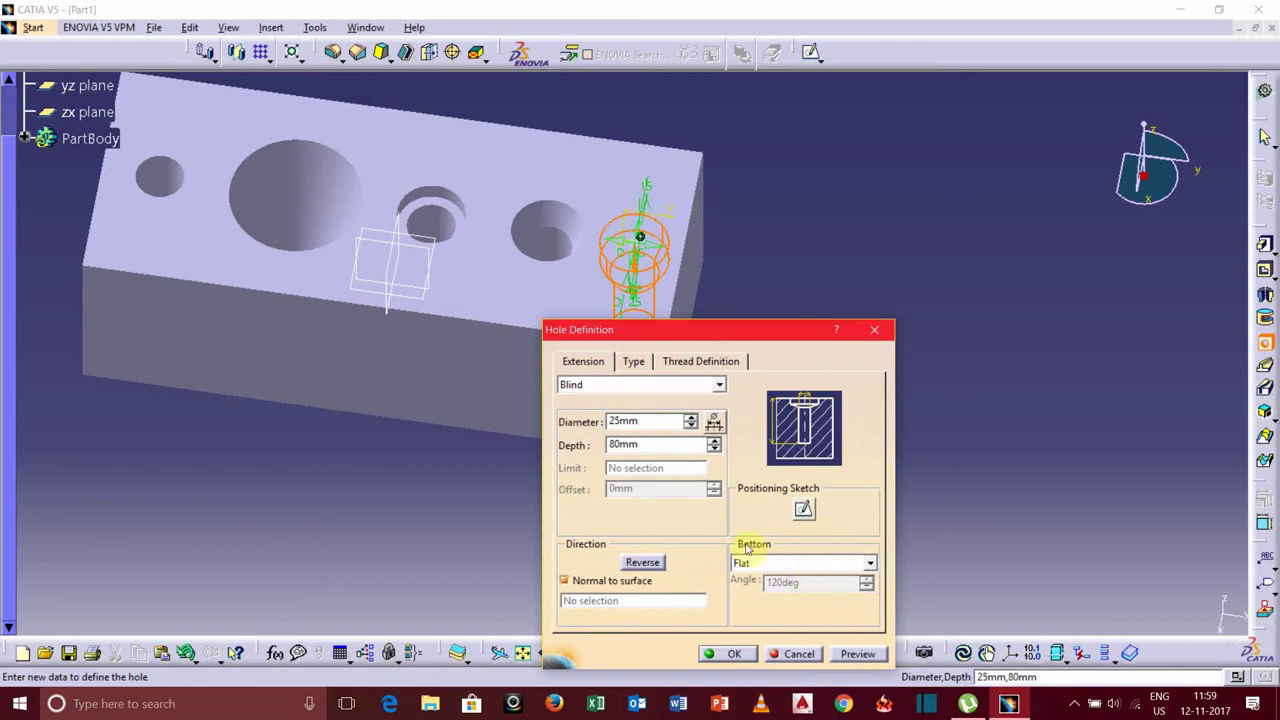
middle_drag(946, 543, 960, 451)
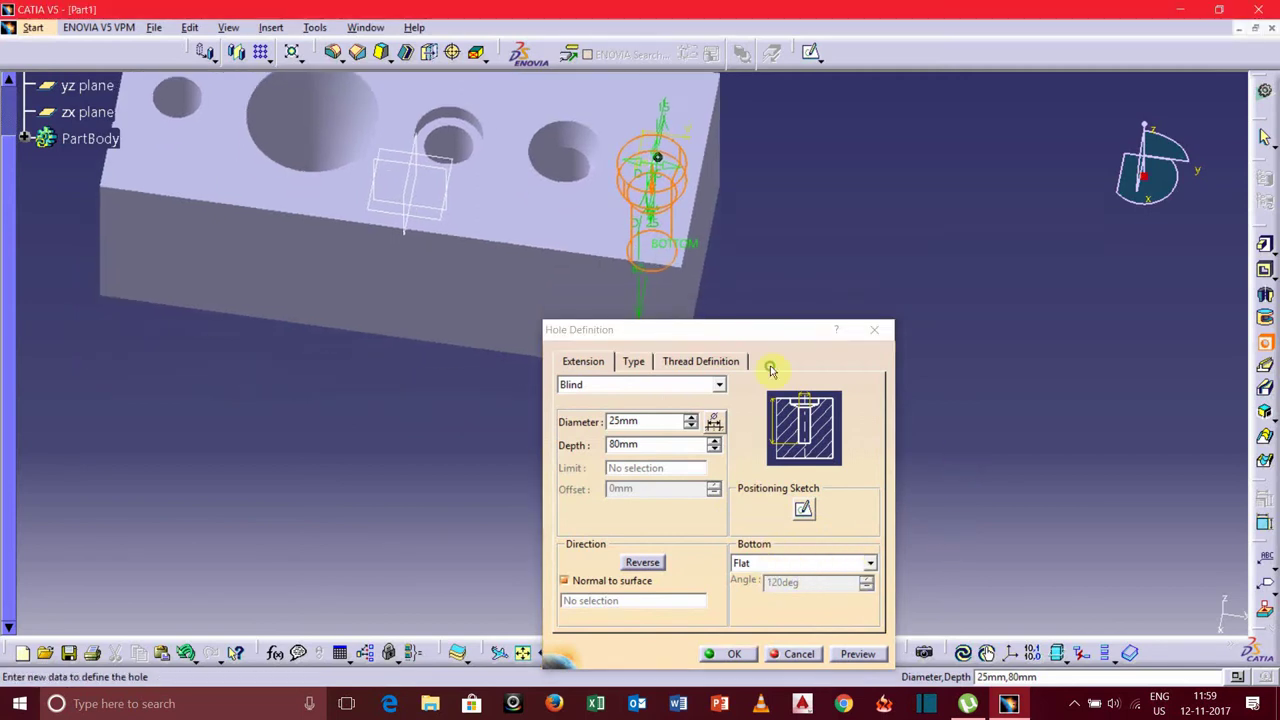
click(735, 654)
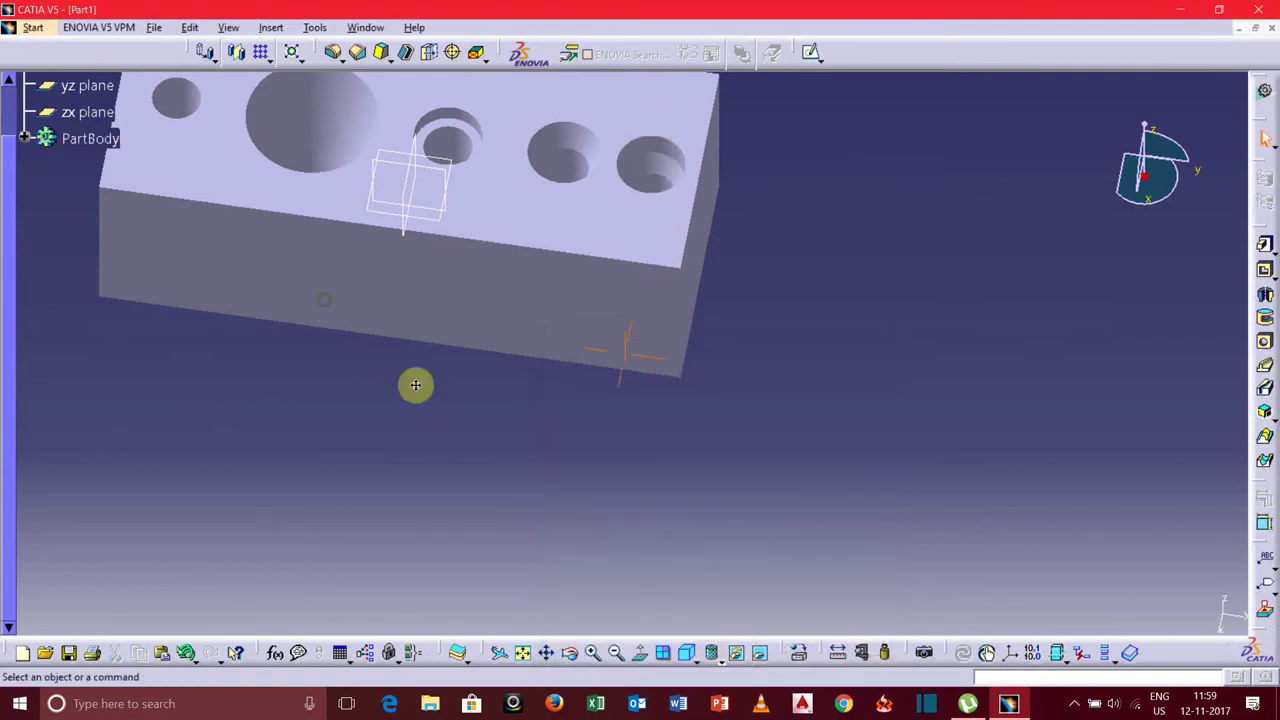
Step: Snap the block to the isometric view and select the yz plane
middle_drag(414, 380, 551, 449)
middle_drag(866, 311, 783, 291)
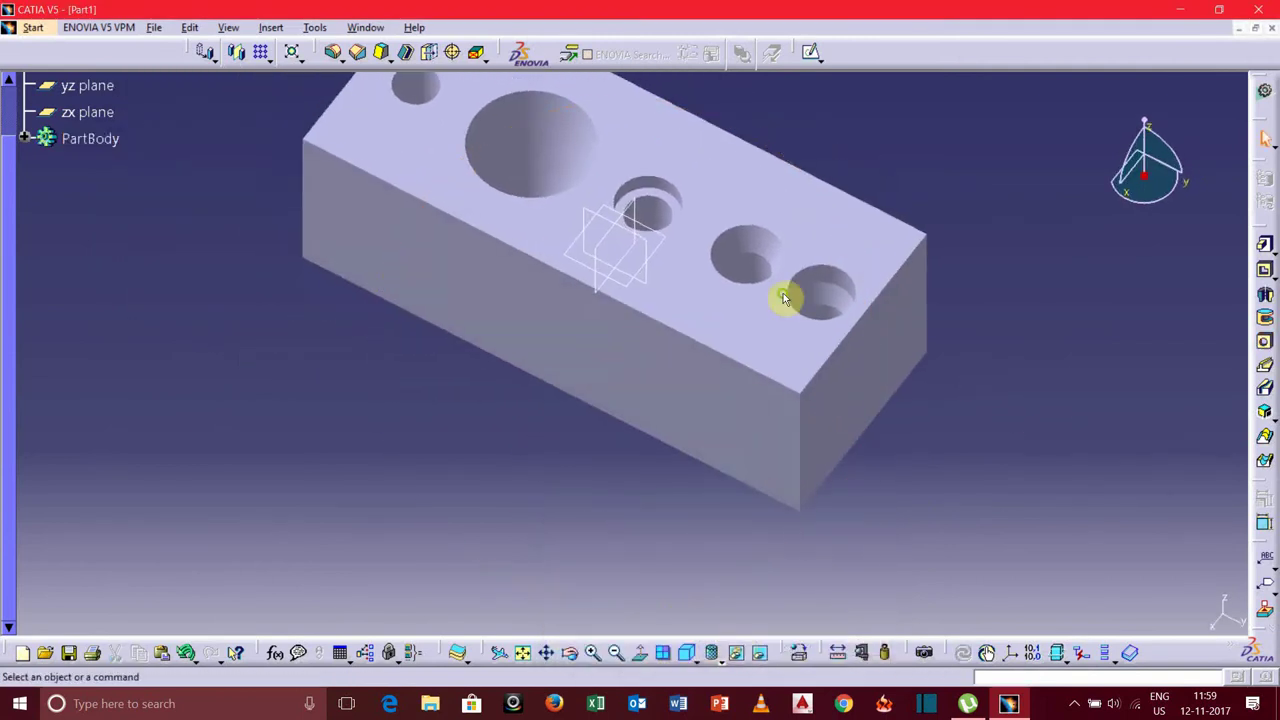
mouse_move(422, 358)
middle_down()
mouse_move(323, 289)
mouse_move(331, 323)
mouse_move(445, 337)
mouse_move(423, 383)
middle_up()
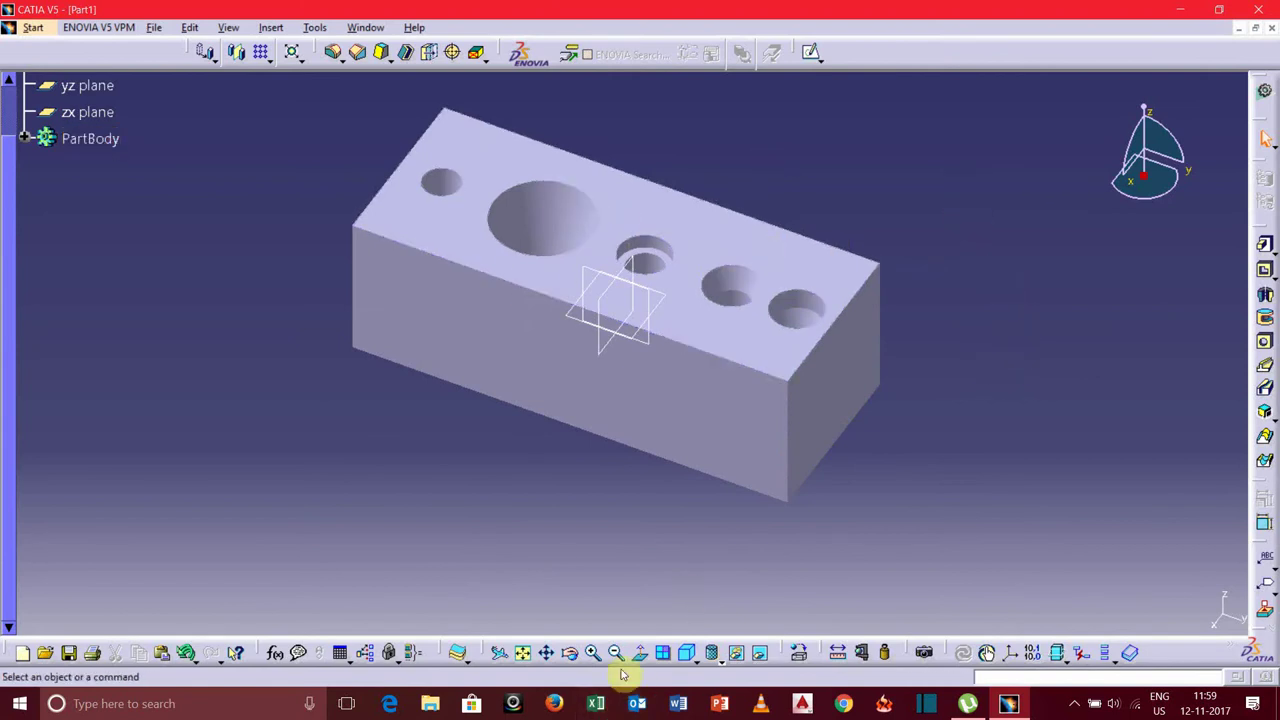
click(686, 653)
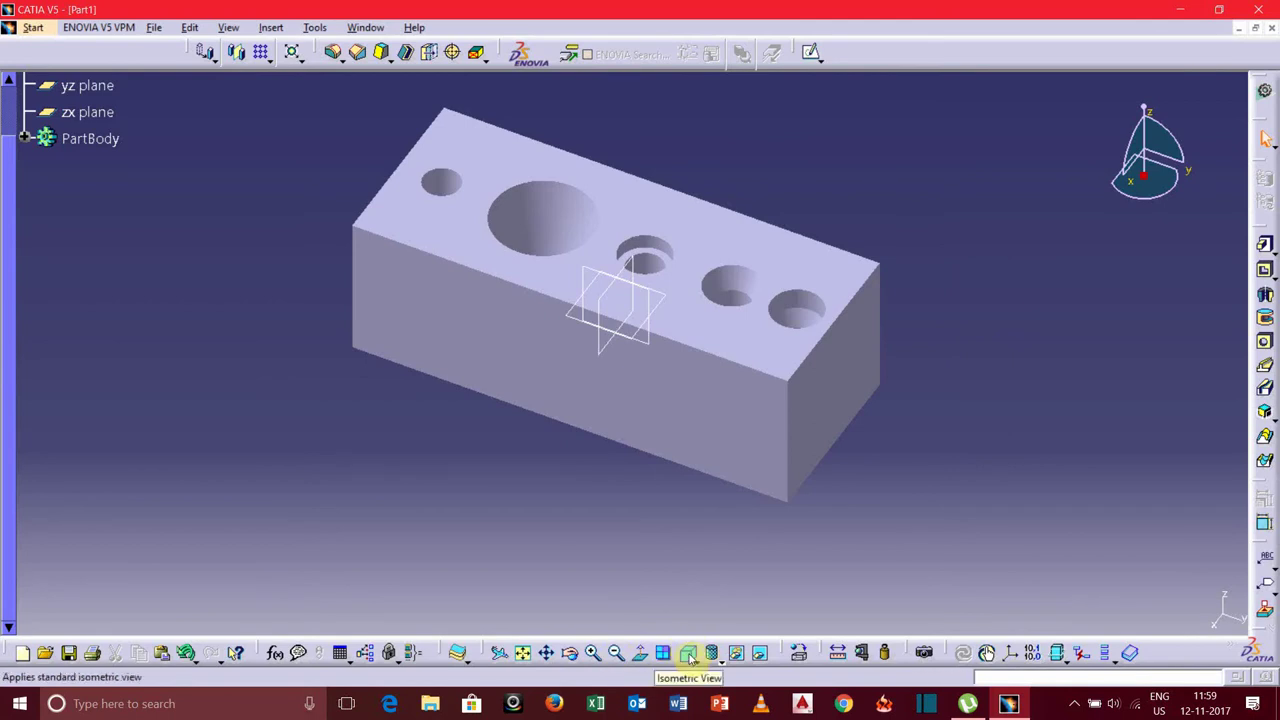
click(688, 653)
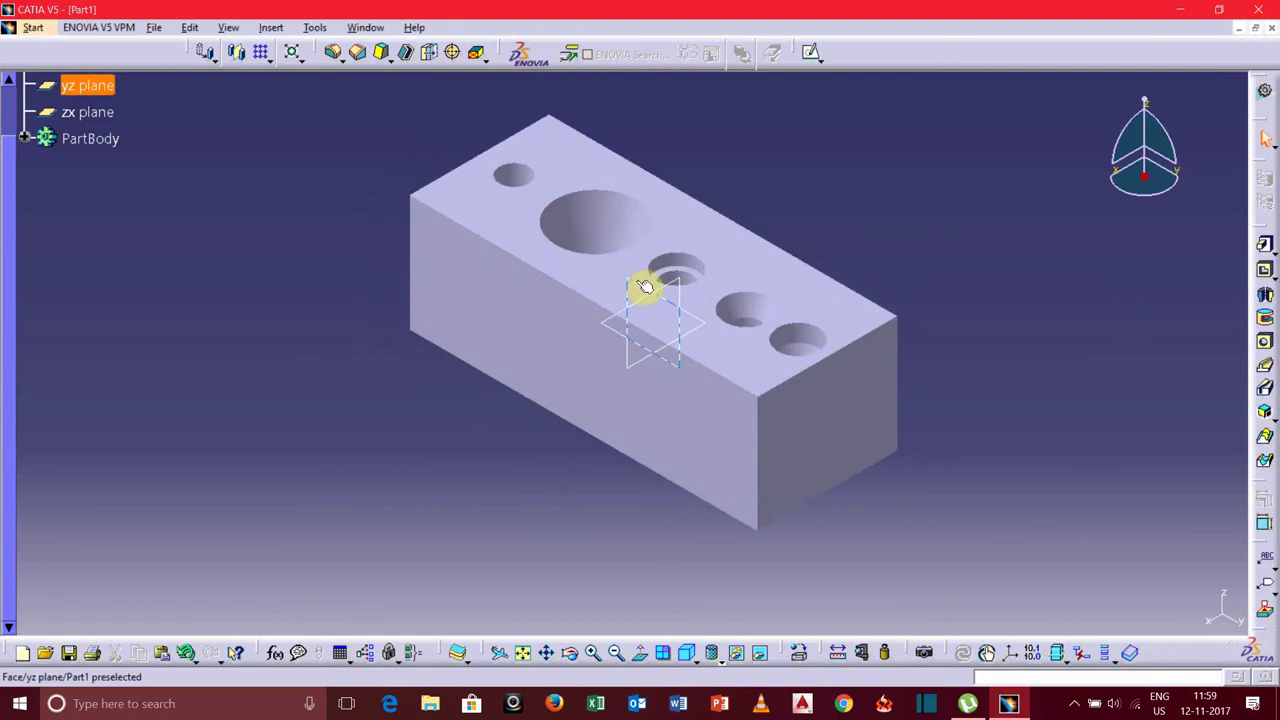
click(509, 224)
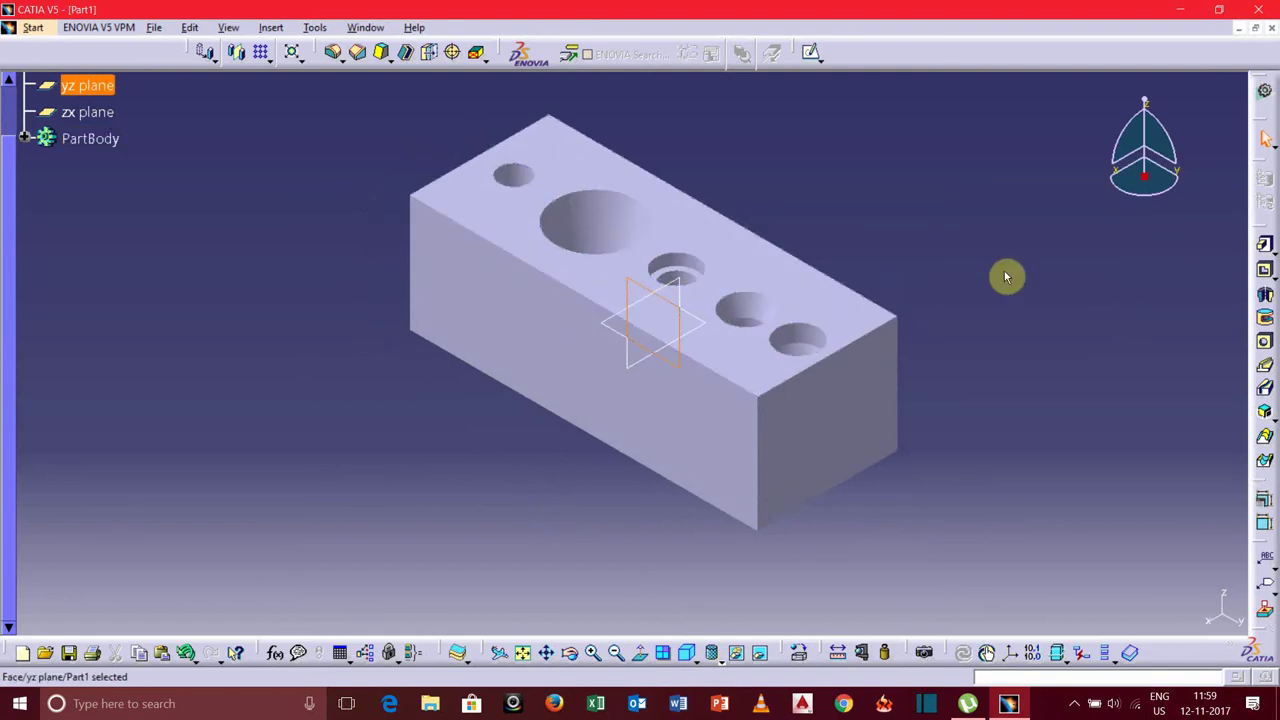
Step: Sketch on the yz plane and cut the part there to expose the five hole sections
click(812, 53)
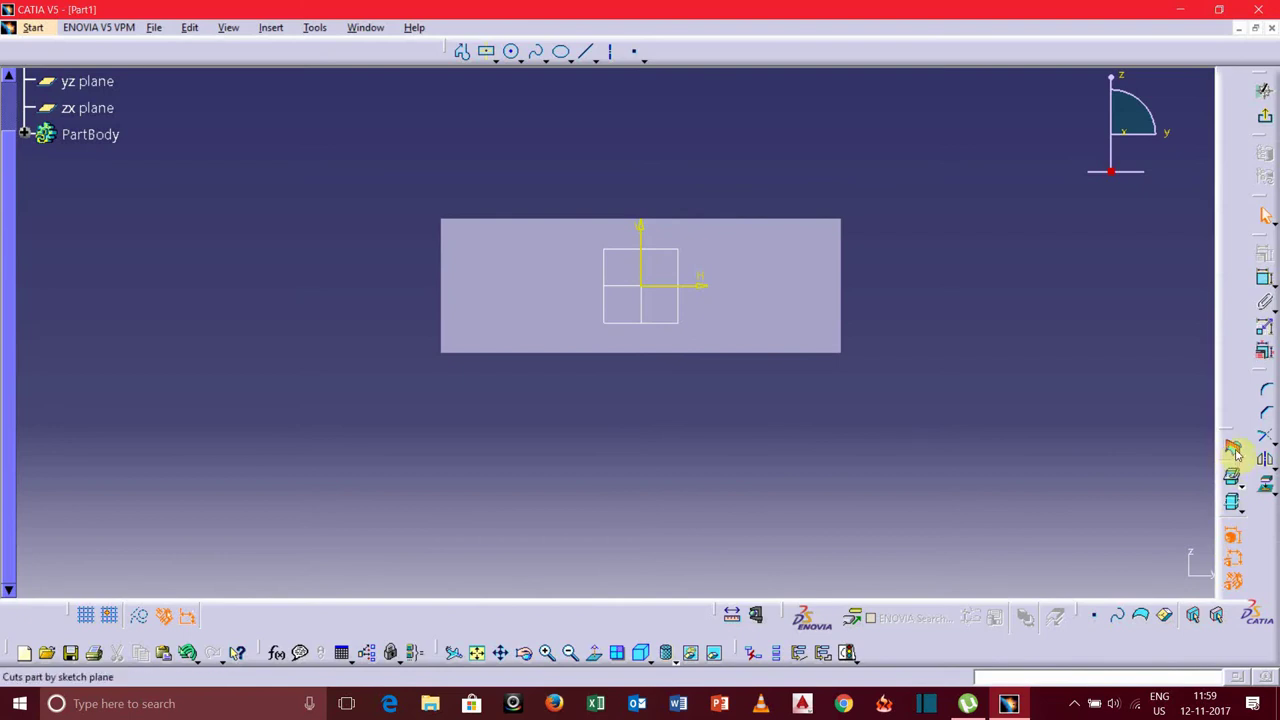
click(1236, 453)
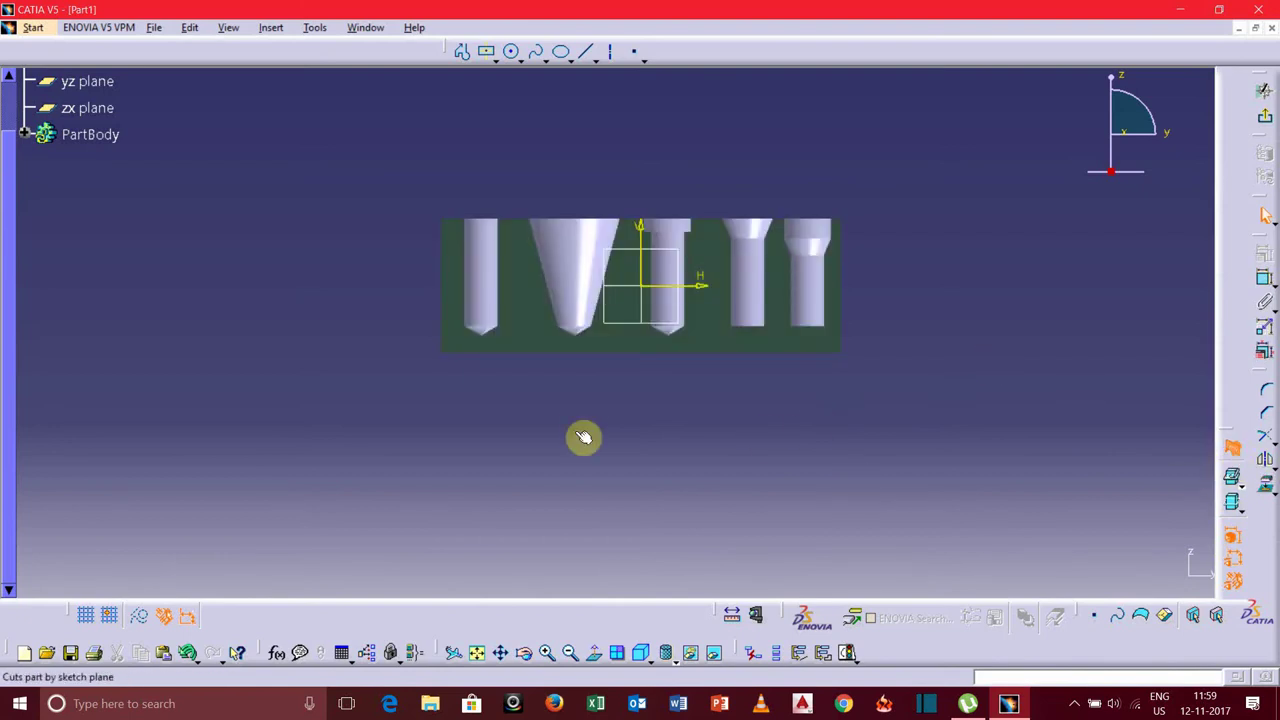
middle_drag(743, 137, 583, 171)
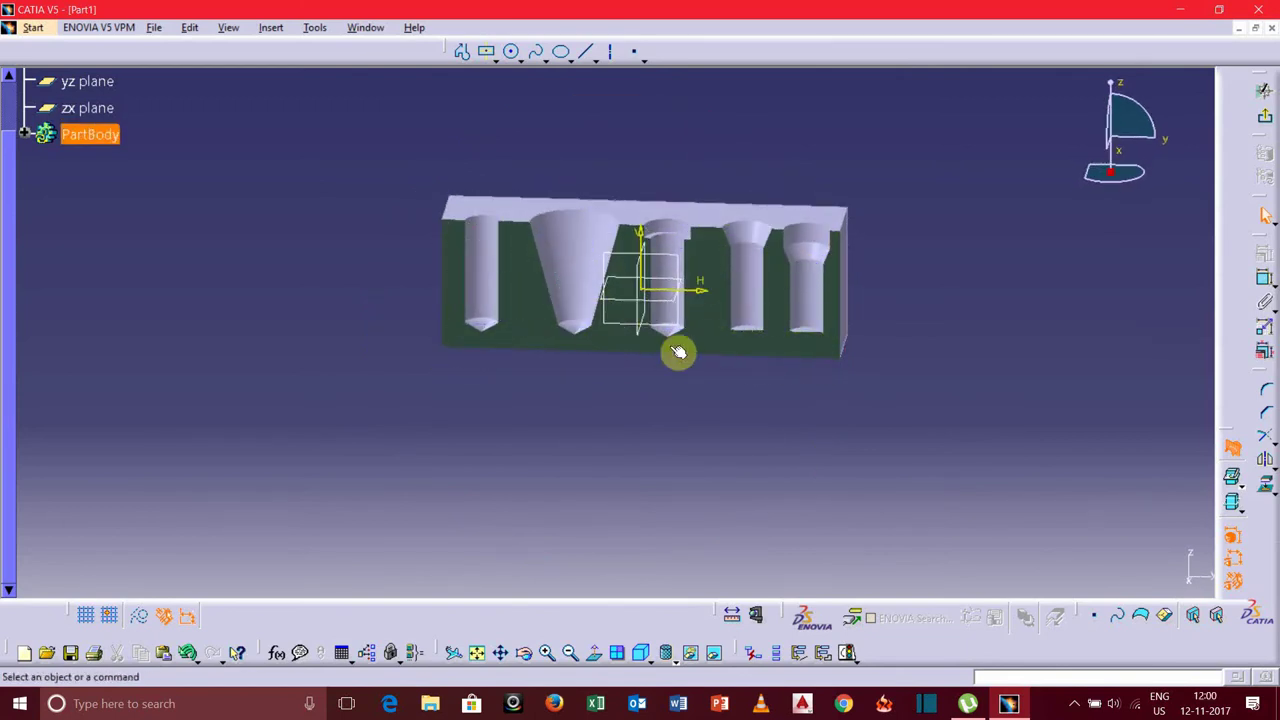
Step: Exit the sketch and expand PartBody to list Pad.1 and Hole.1–Hole.5
click(1267, 120)
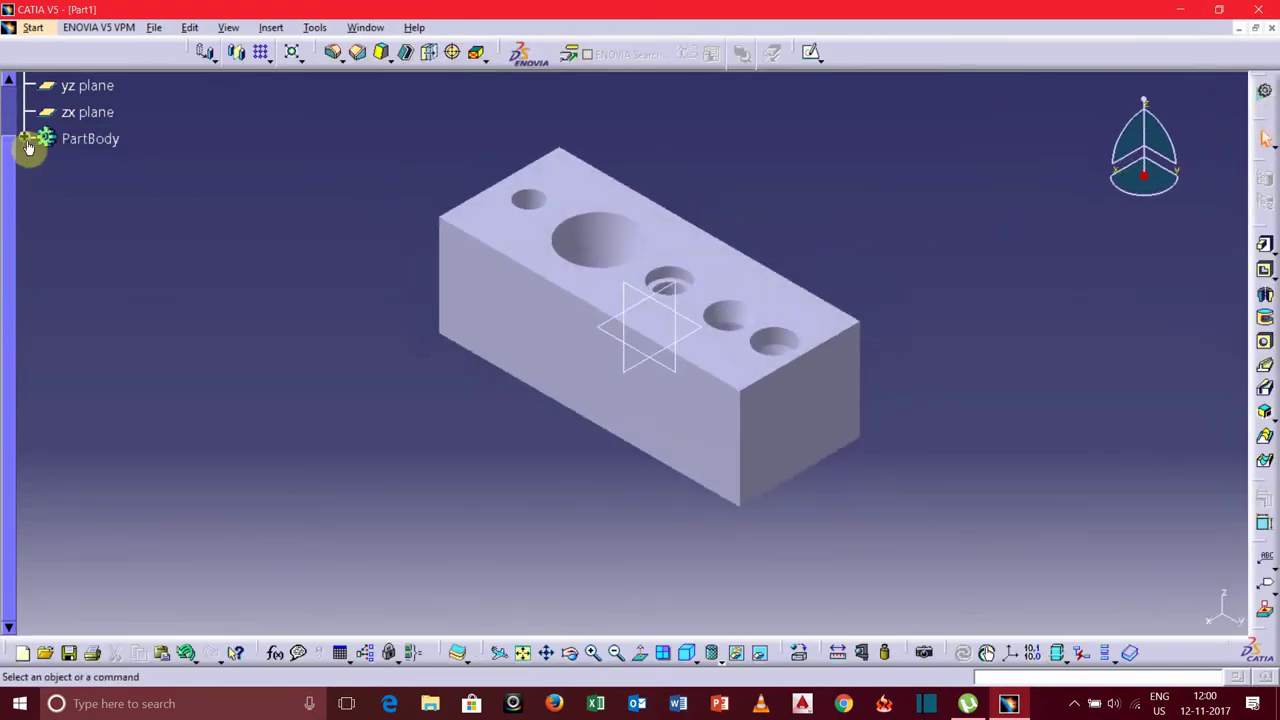
click(25, 140)
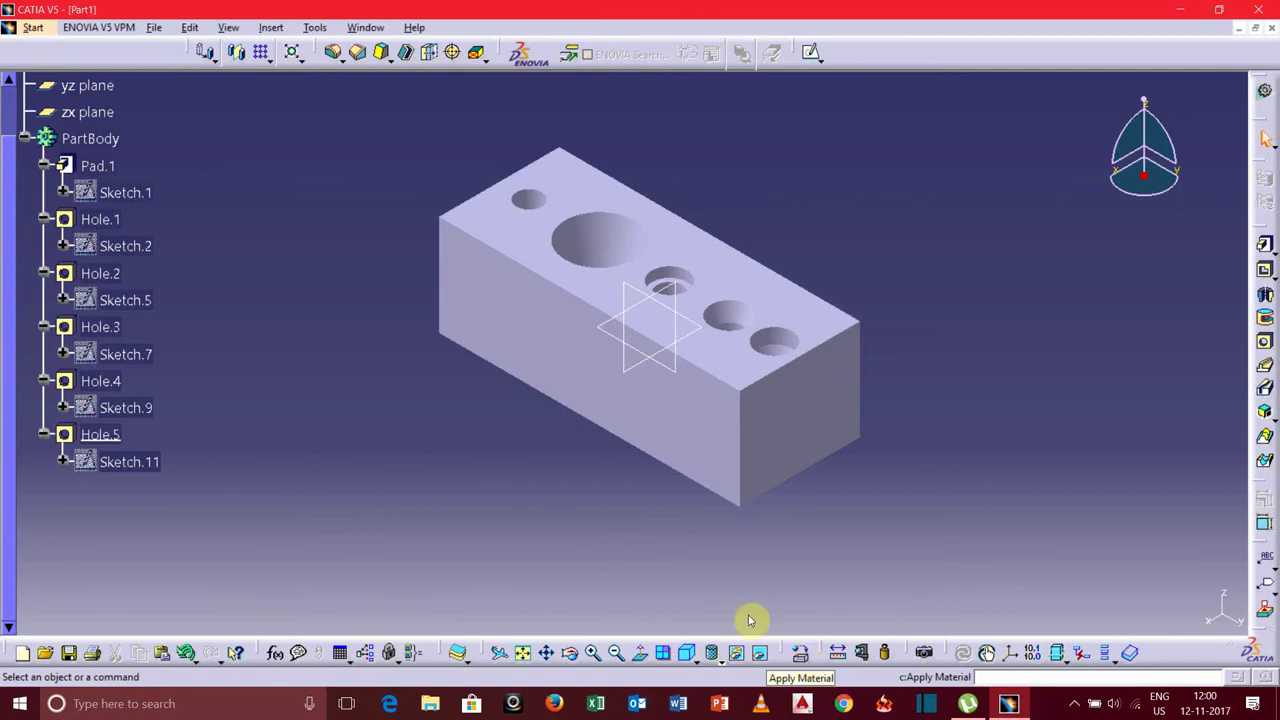
click(90, 138)
click(25, 138)
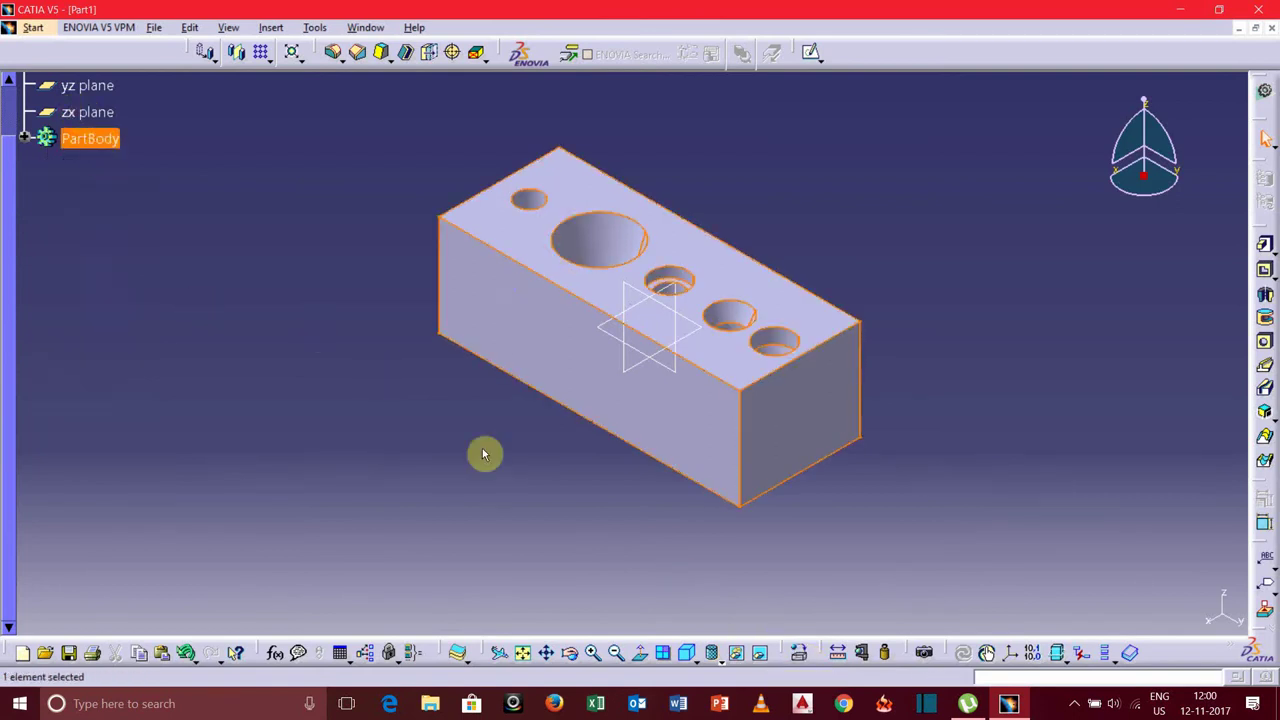
click(25, 138)
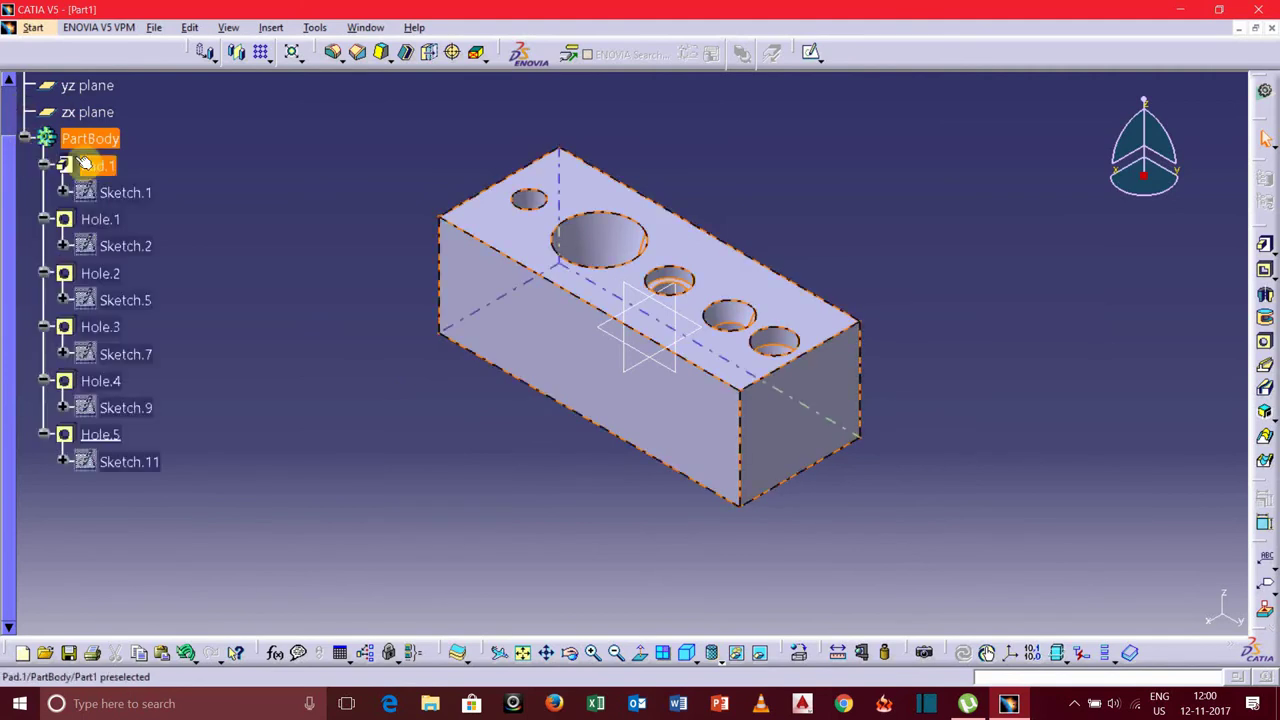
Step: Apply the Blue material from the Shape Review library to the part
click(803, 657)
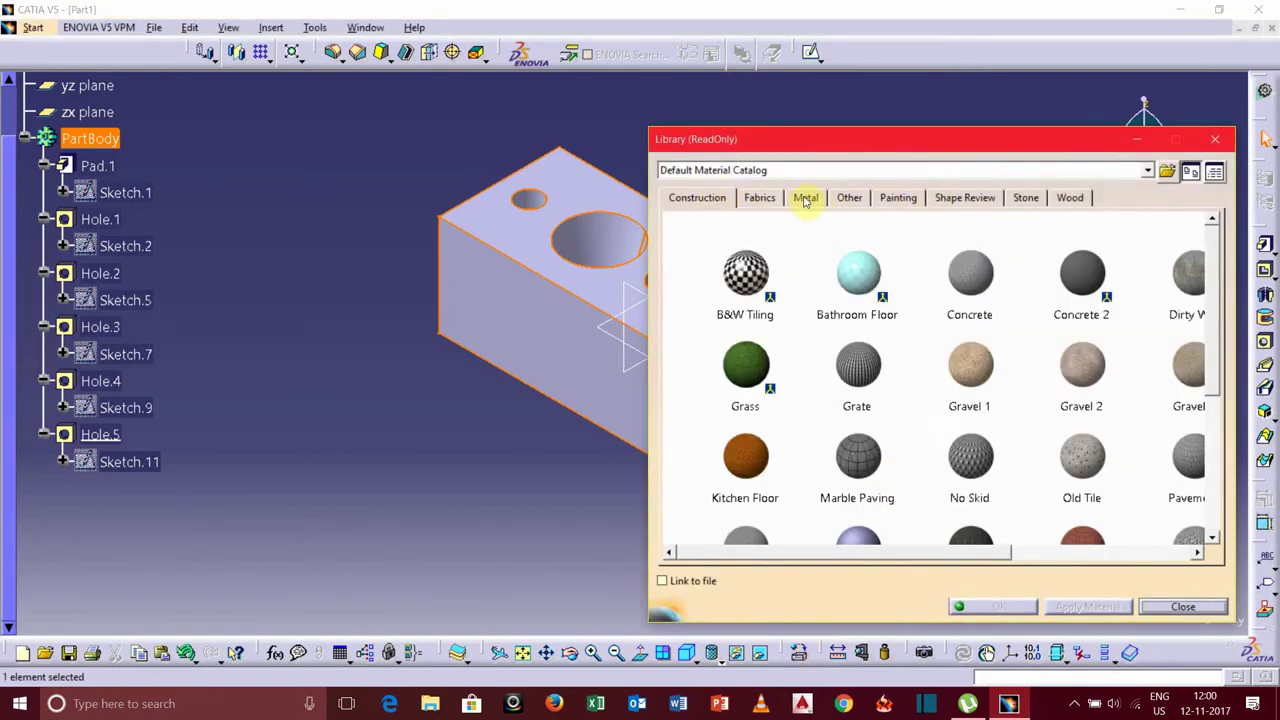
key(Right)
key(Right)
key(Right)
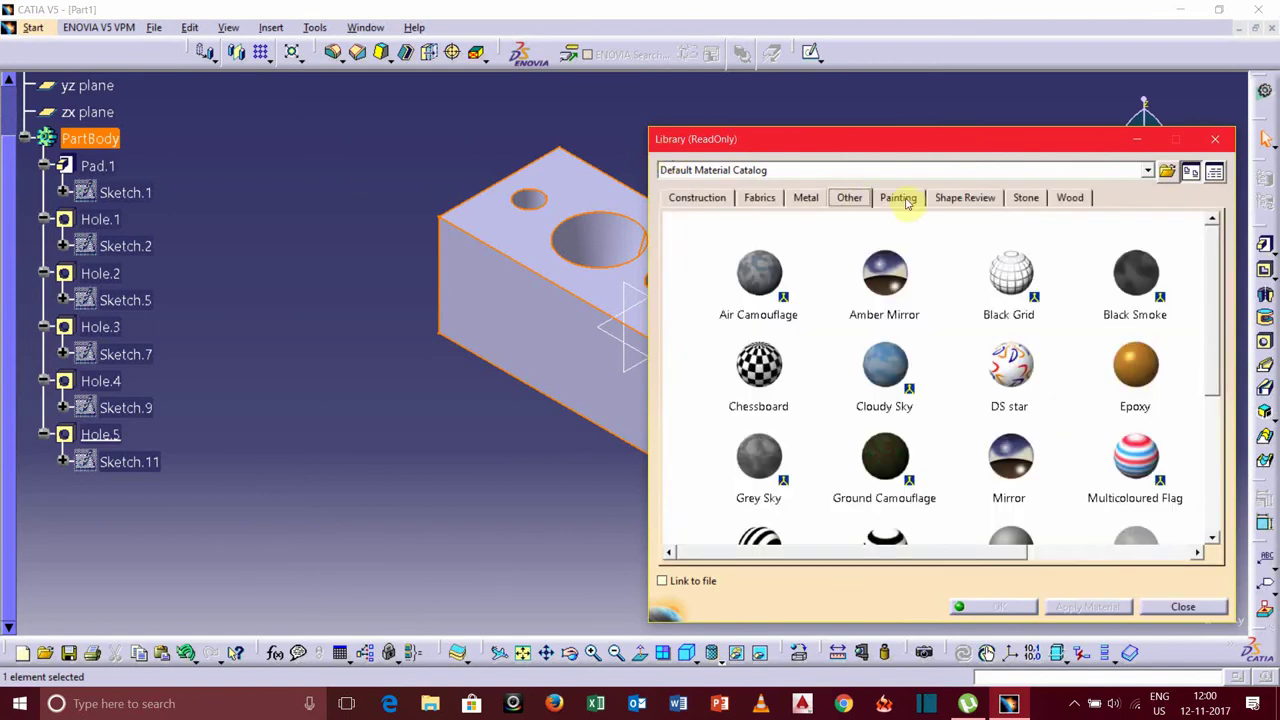
click(952, 199)
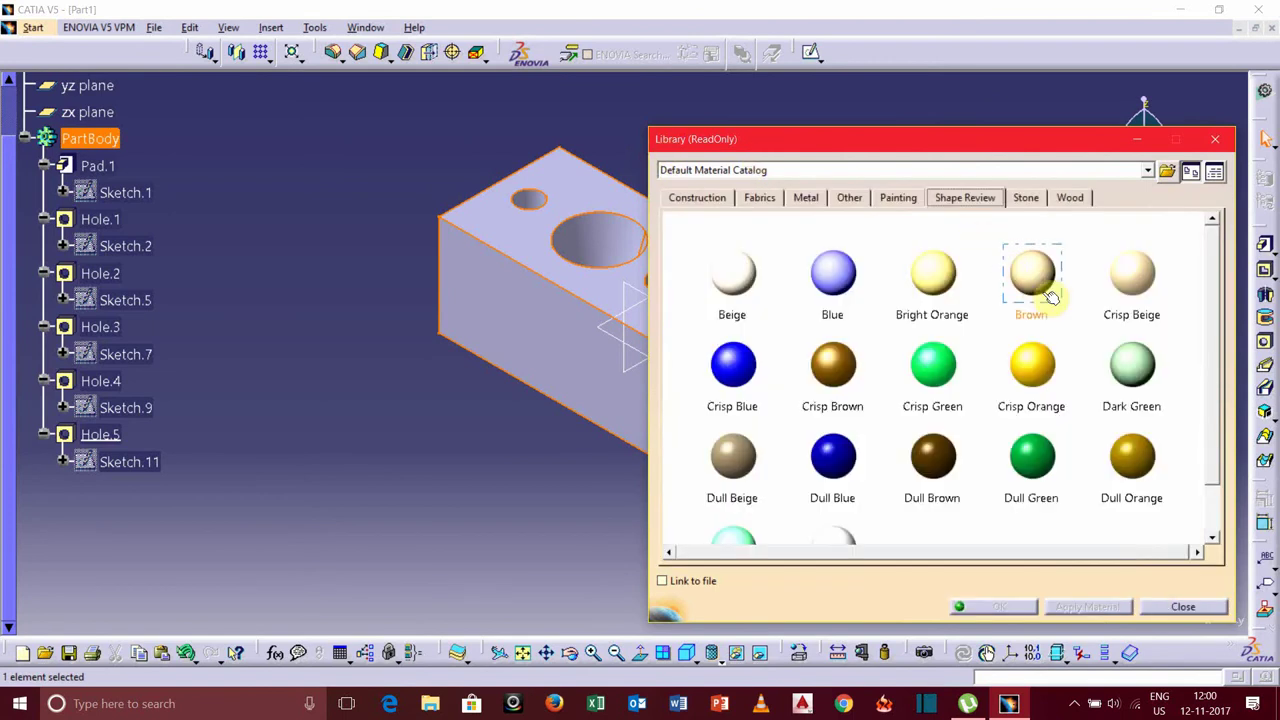
click(836, 287)
click(1066, 612)
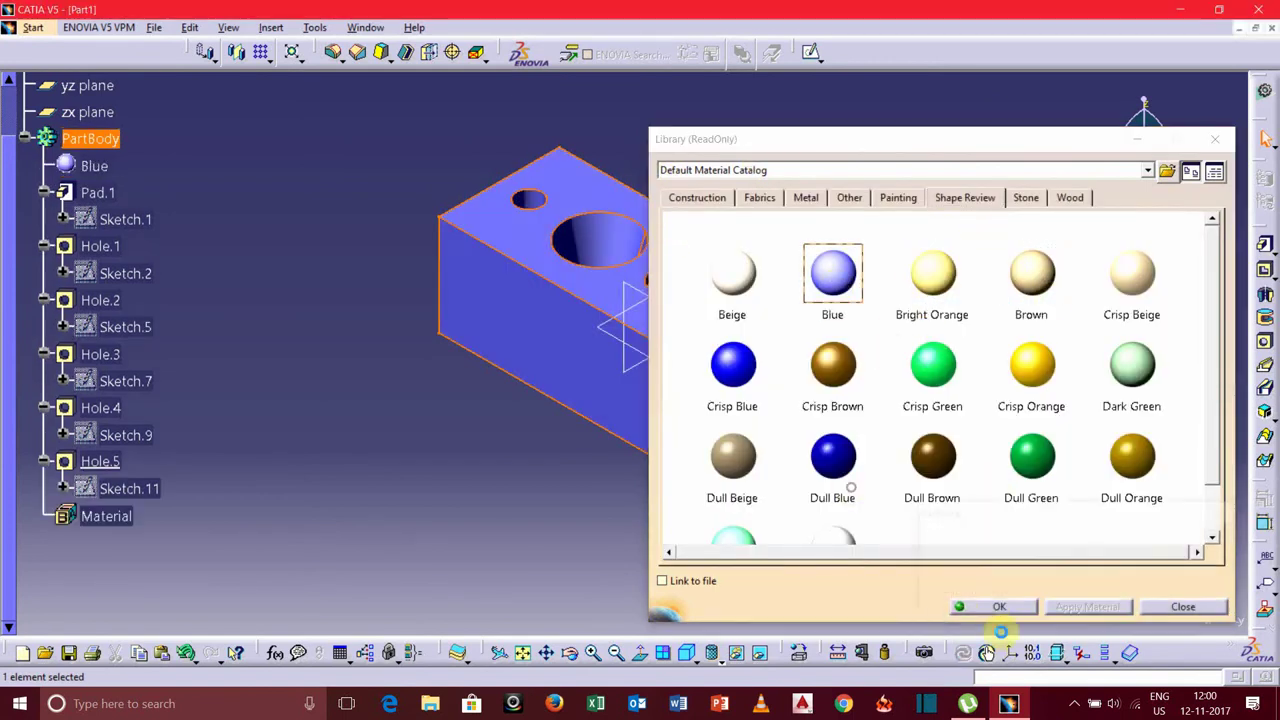
click(997, 612)
click(325, 405)
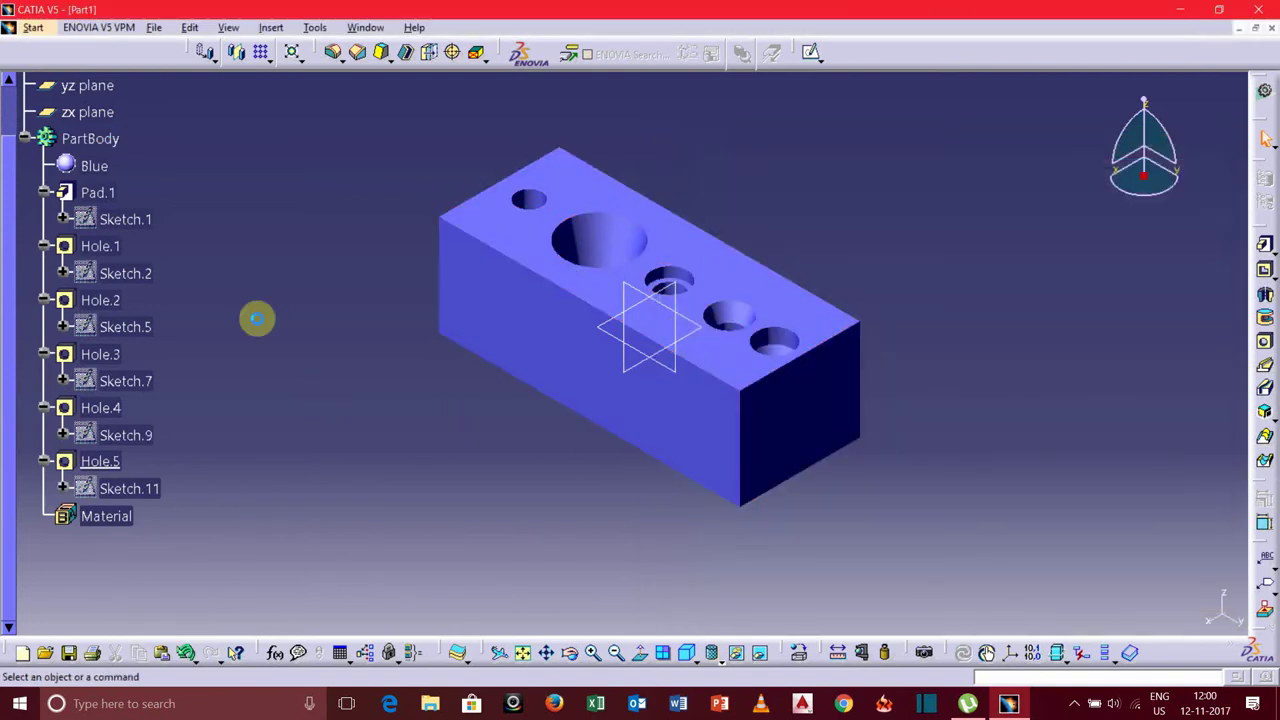
Step: Switch the display to Shading with Material and zoom in on the blue block
scroll(350, 371, down, 2)
middle_drag(350, 371, 500, 469)
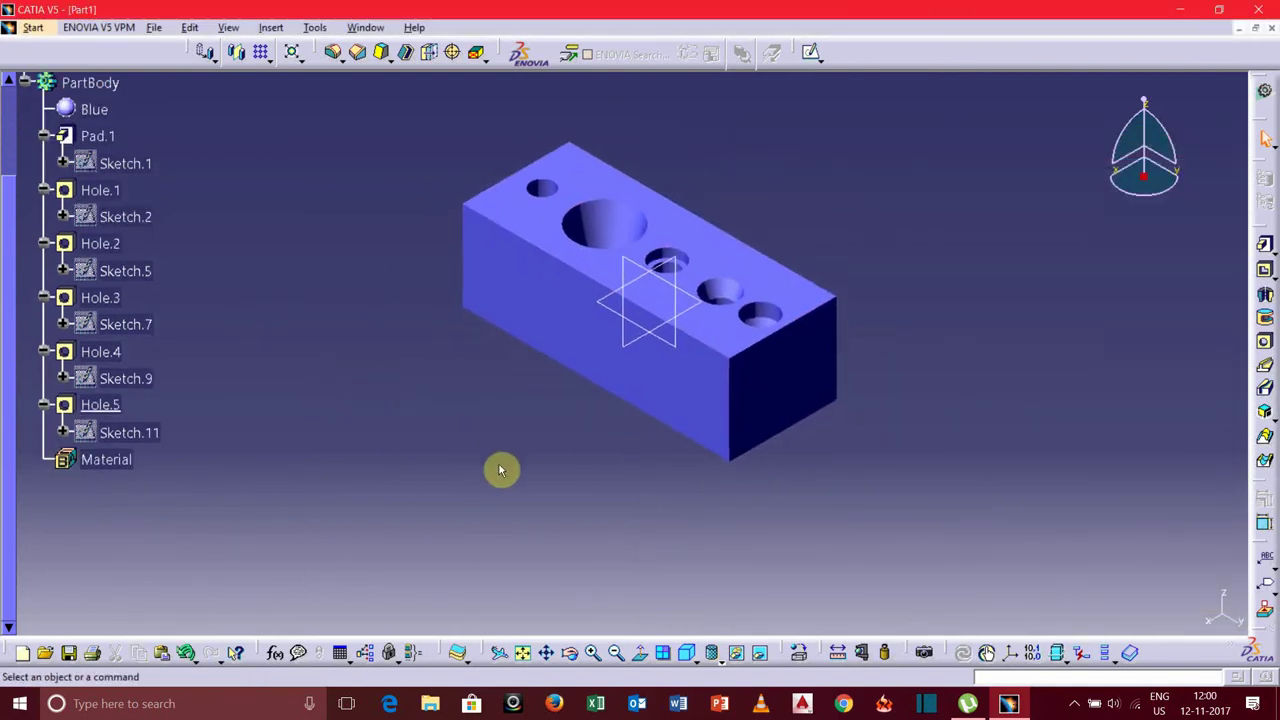
click(724, 657)
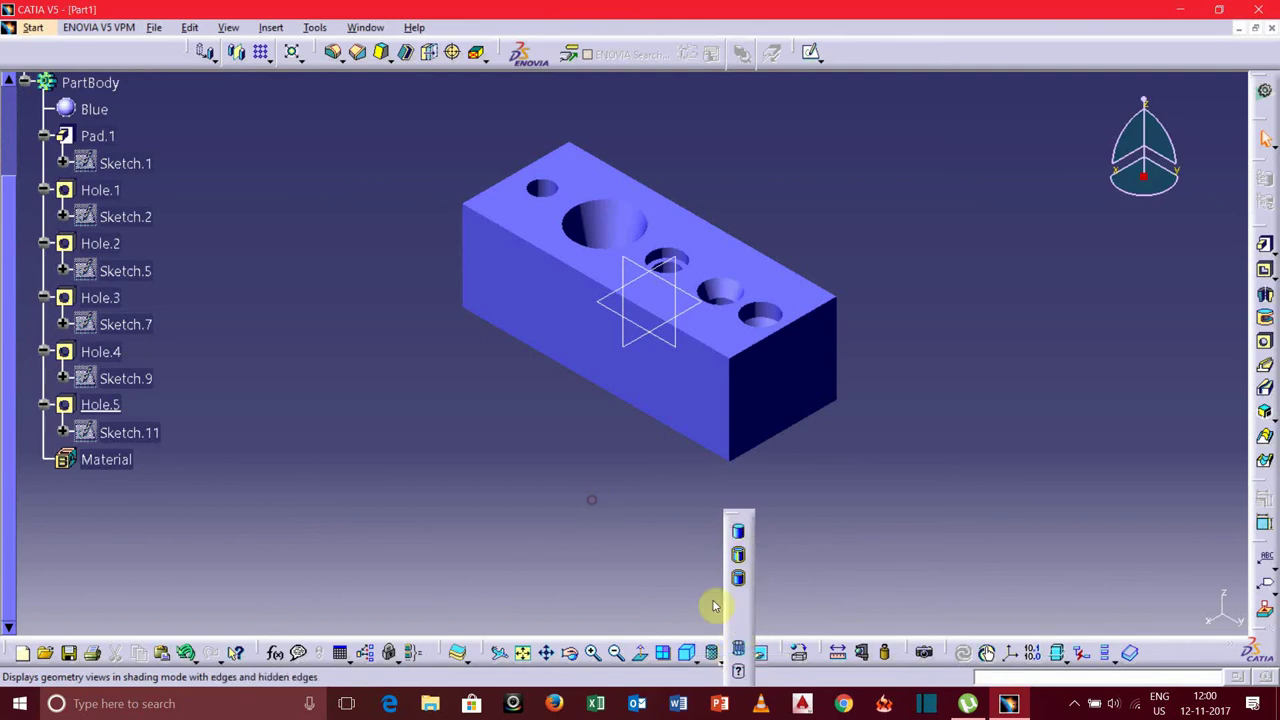
middle_drag(534, 477, 394, 403)
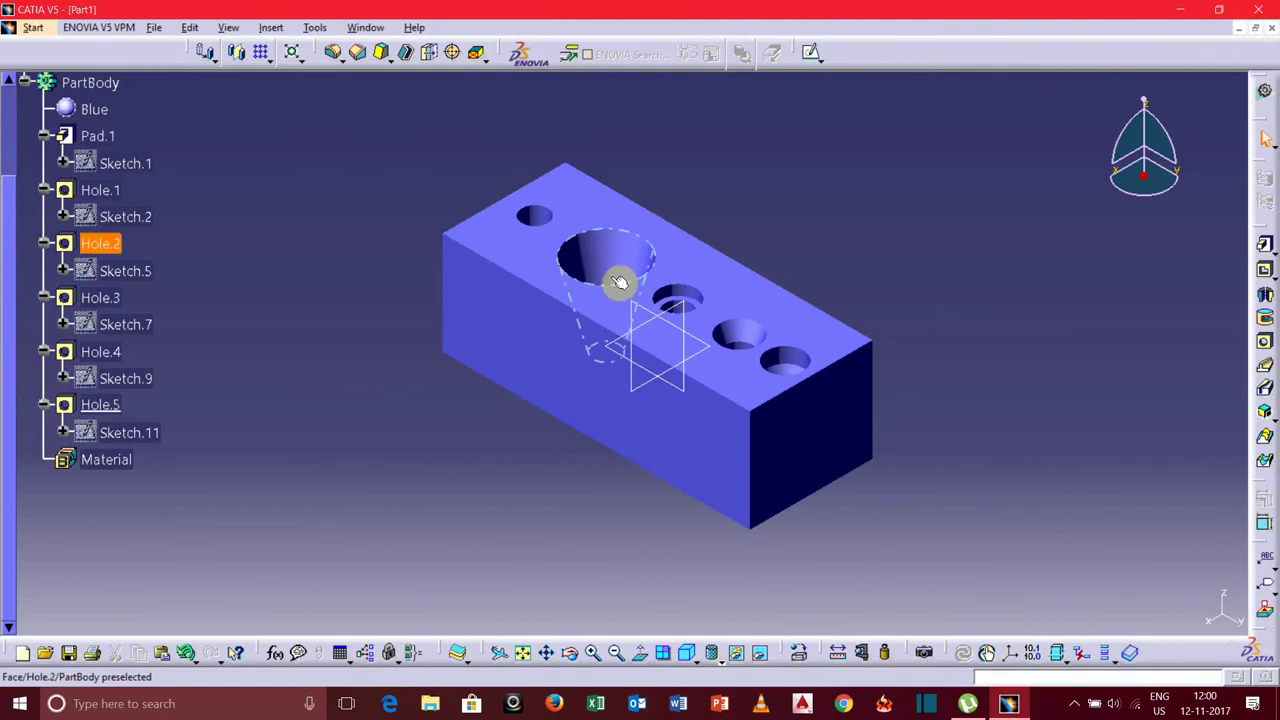
click(264, 246)
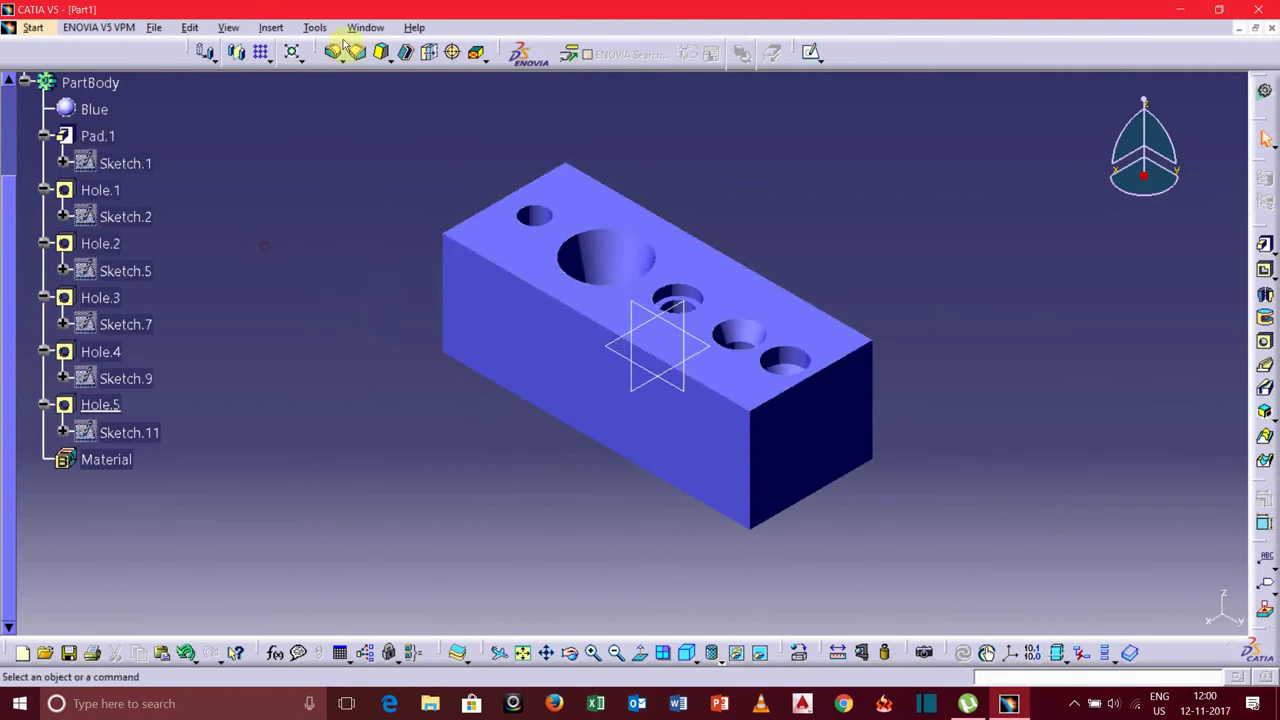
Step: Create a new drawing in the Drafting workbench with the default sheet layout
click(31, 26)
mouse_move(82, 67)
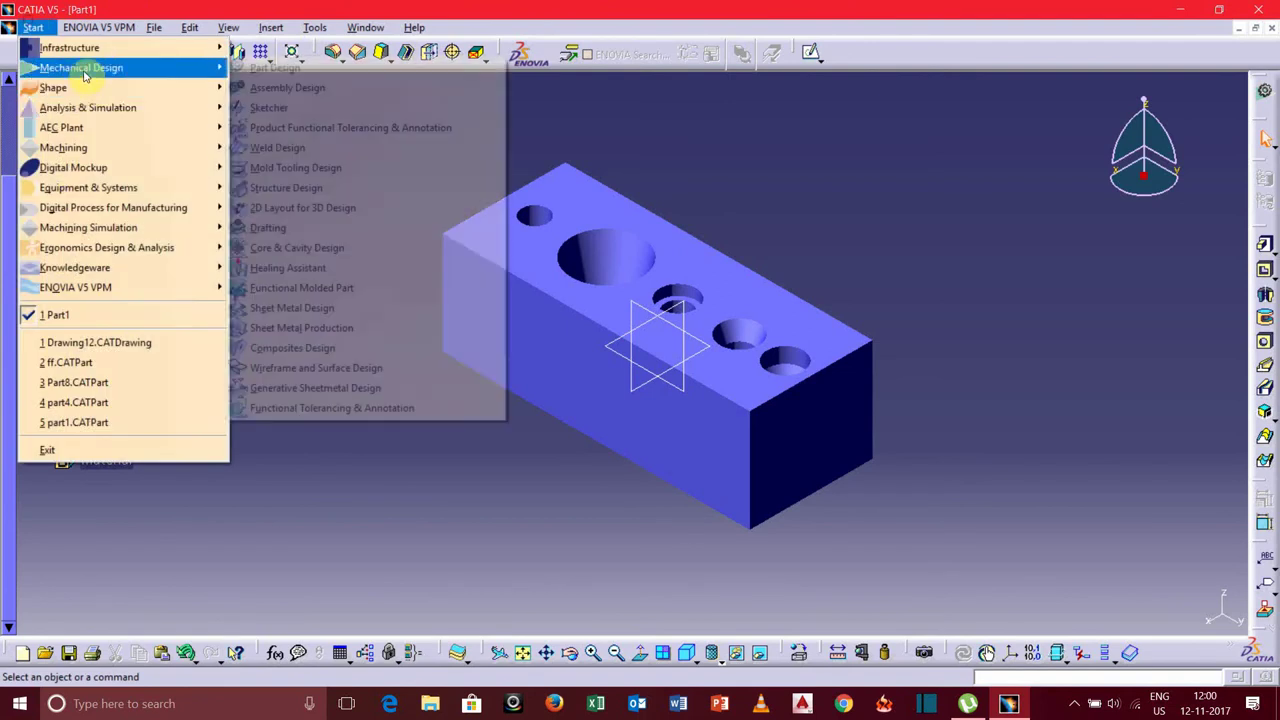
click(405, 227)
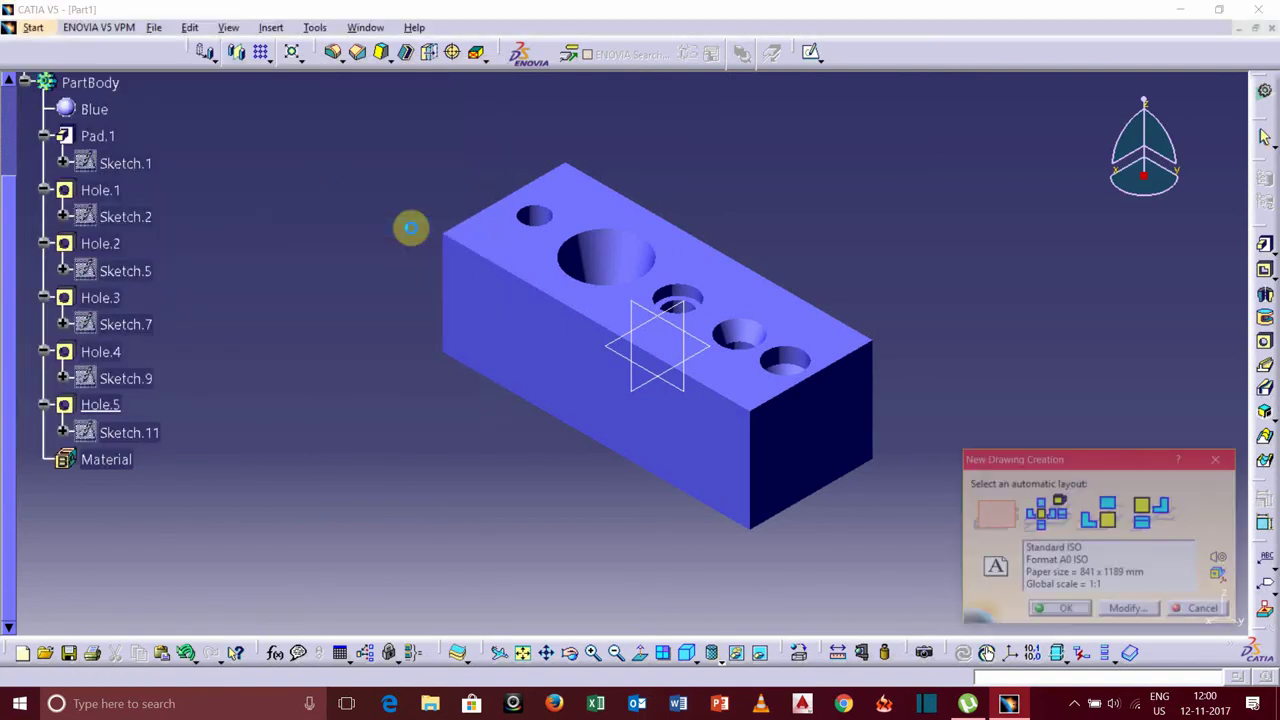
click(1066, 611)
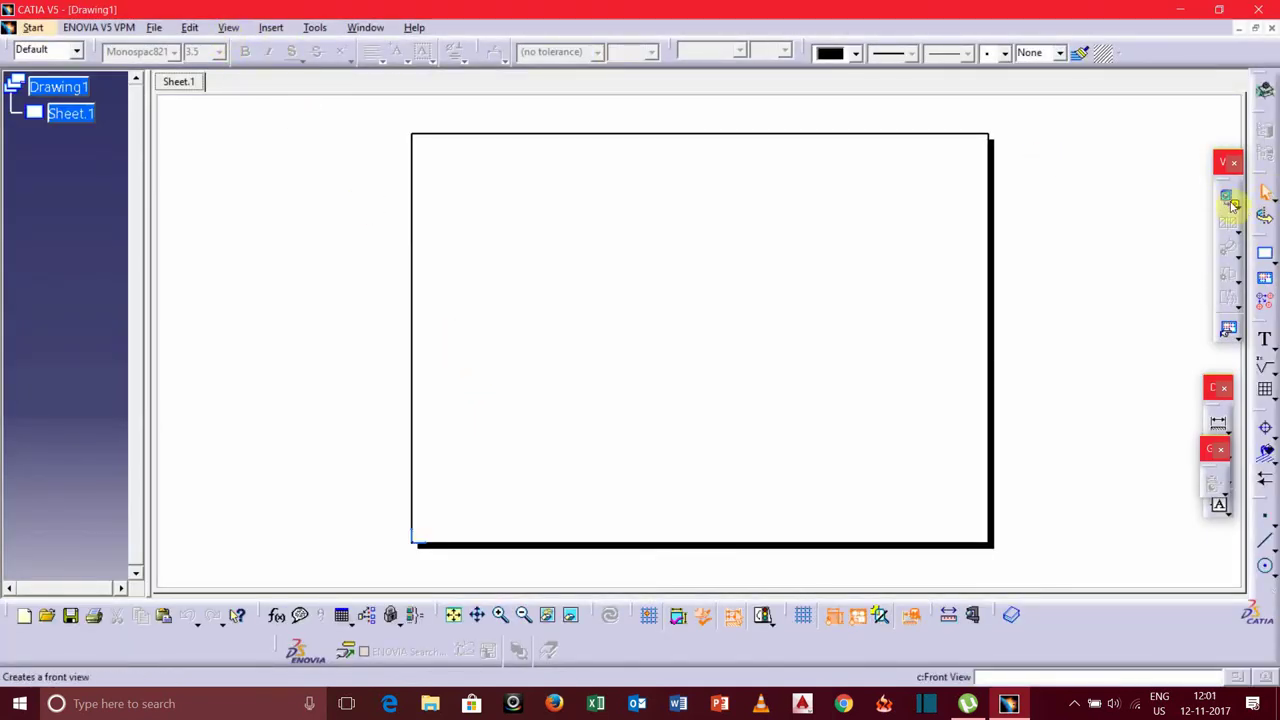
Step: Insert a front view projected from Part1's yz plane and place it on Sheet.1
click(272, 28)
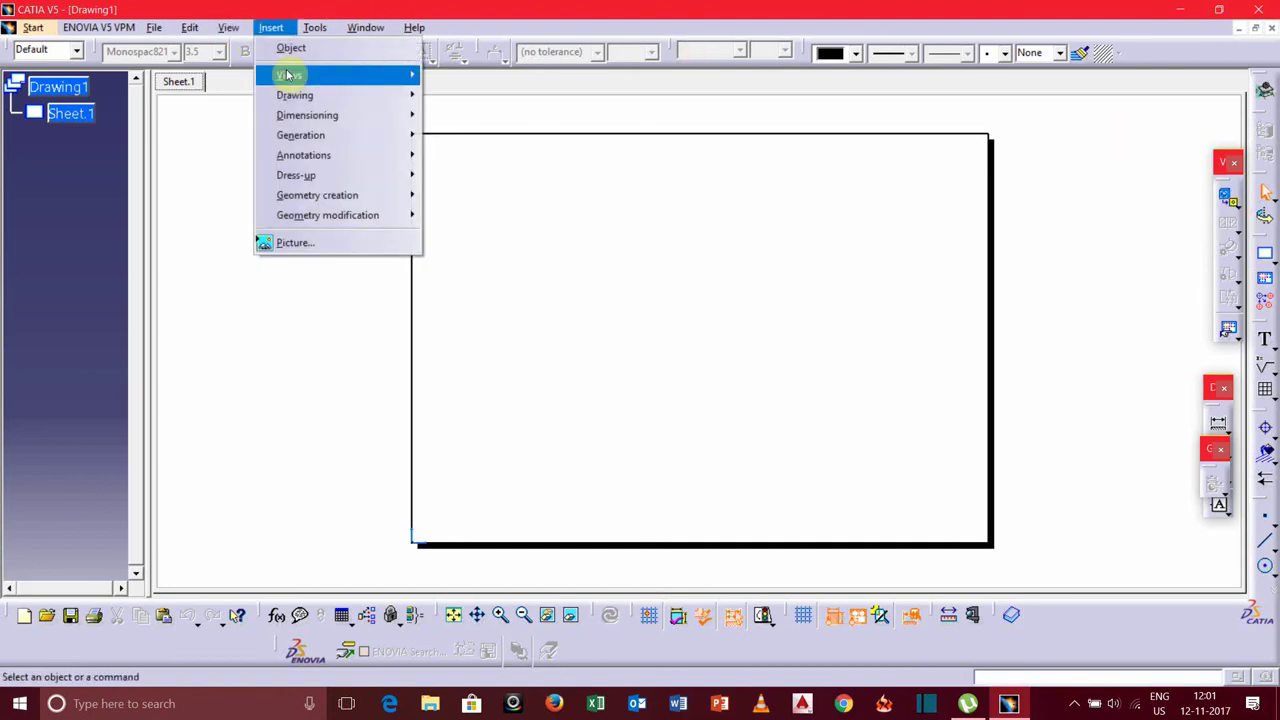
mouse_move(290, 75)
mouse_move(480, 76)
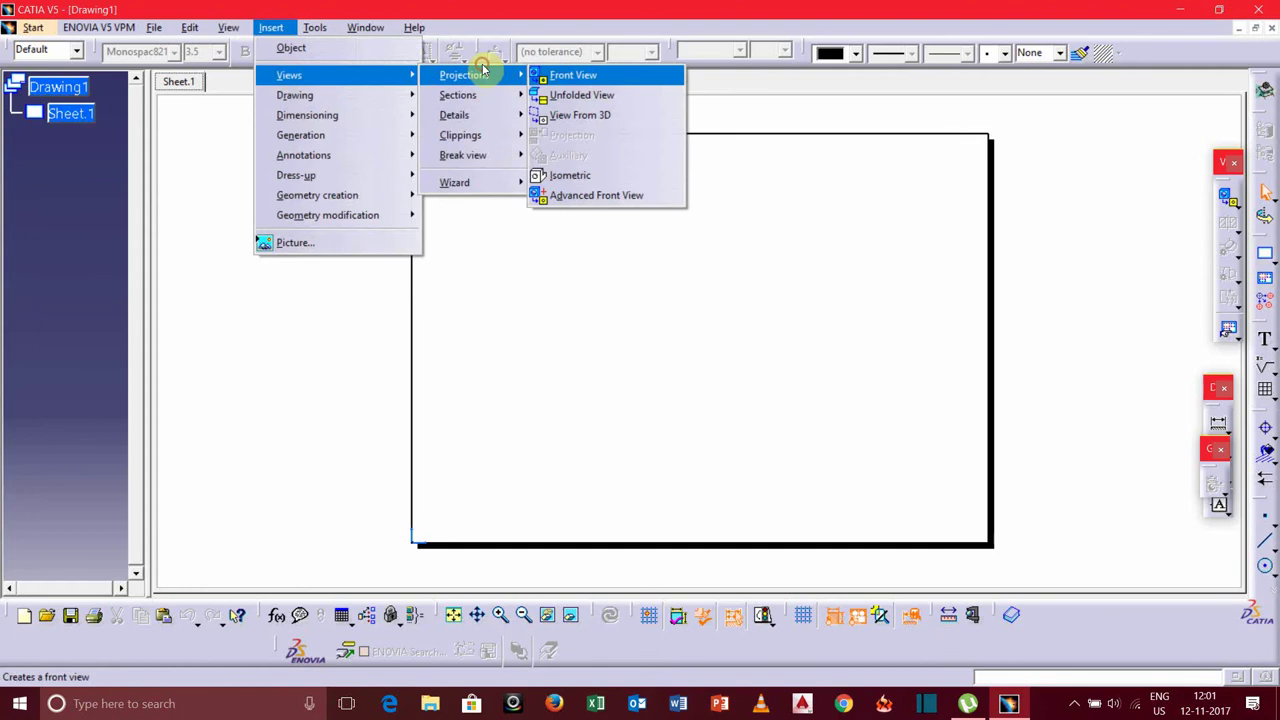
click(573, 75)
click(365, 27)
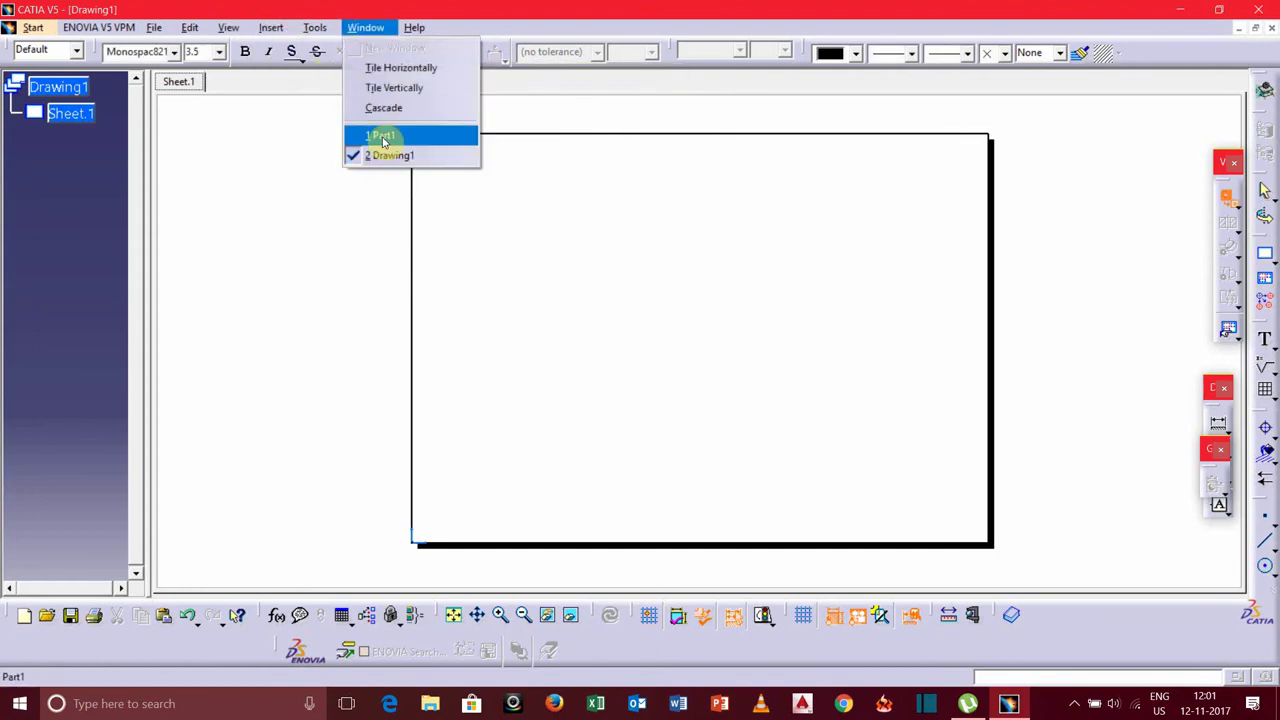
click(382, 140)
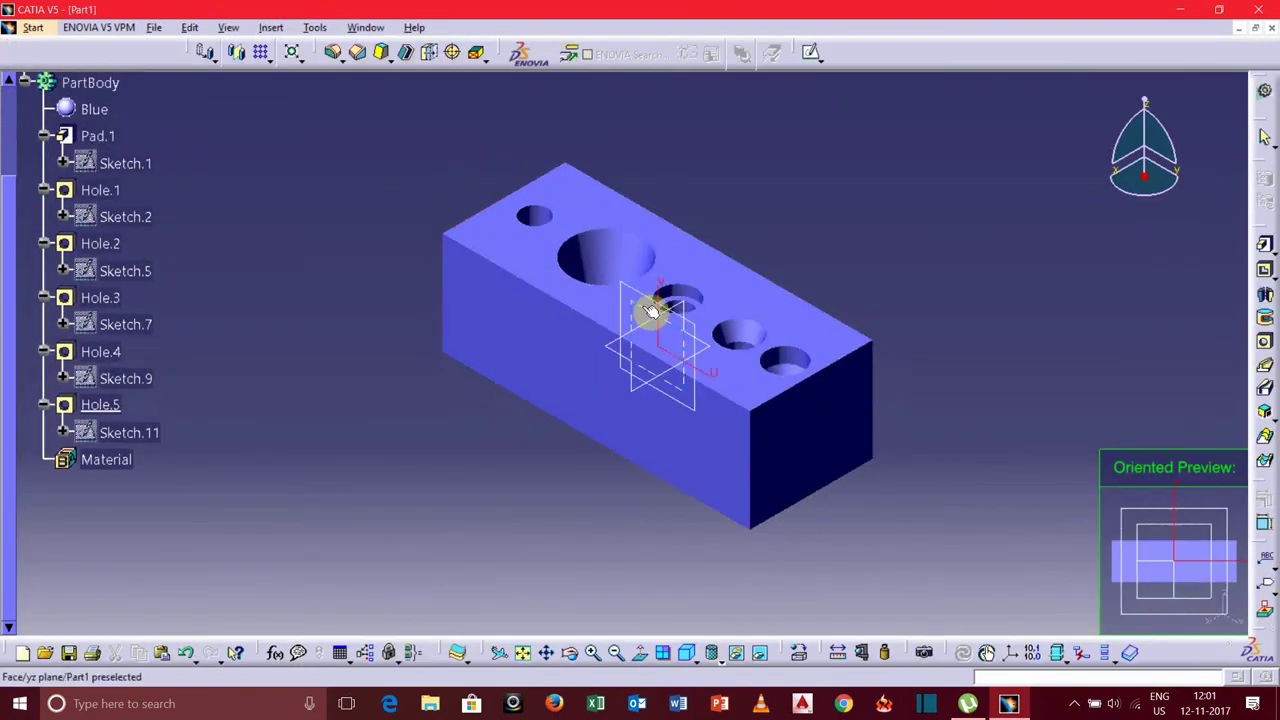
click(652, 312)
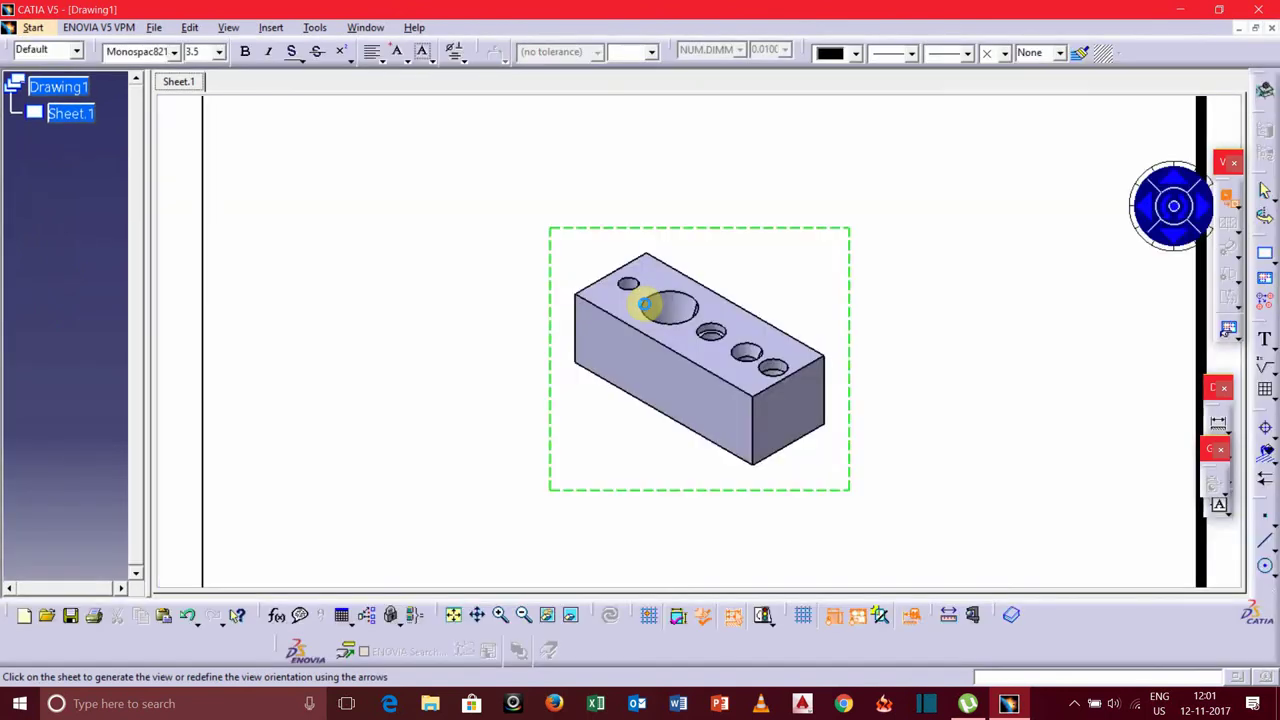
scroll(408, 309, down, 2)
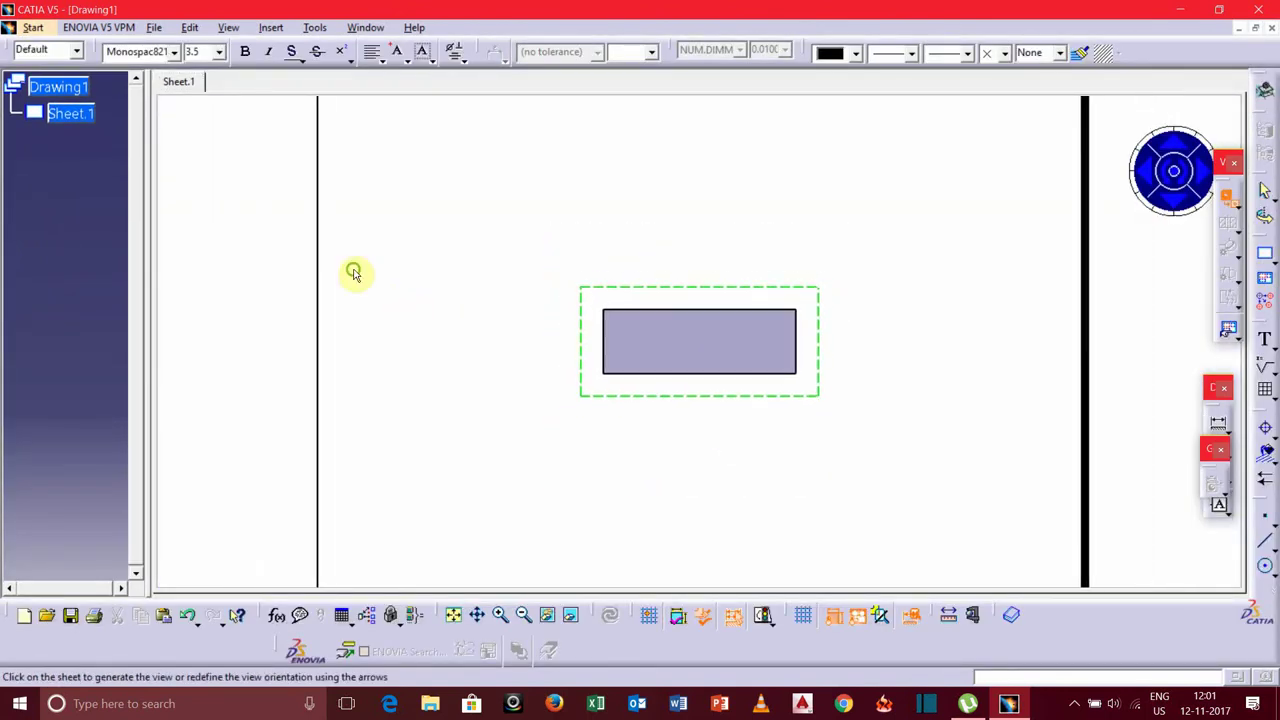
scroll(357, 272, down, 1)
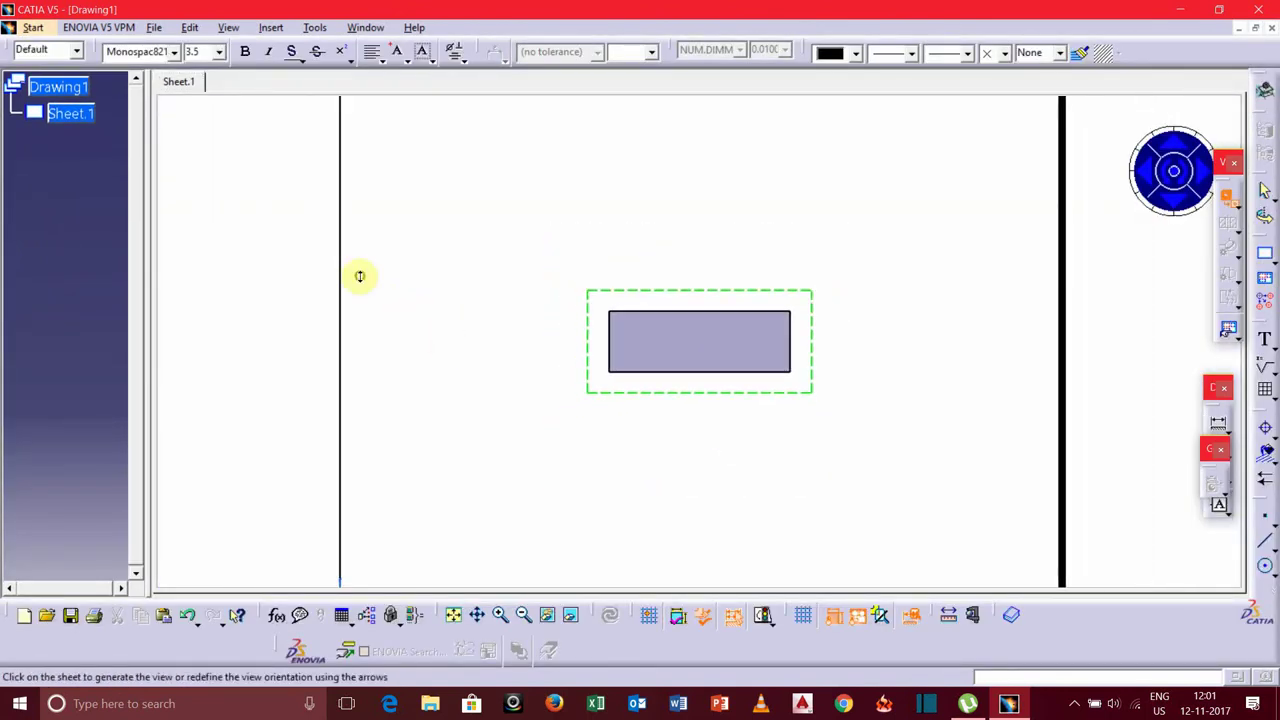
click(505, 304)
middle_drag(495, 312, 488, 414)
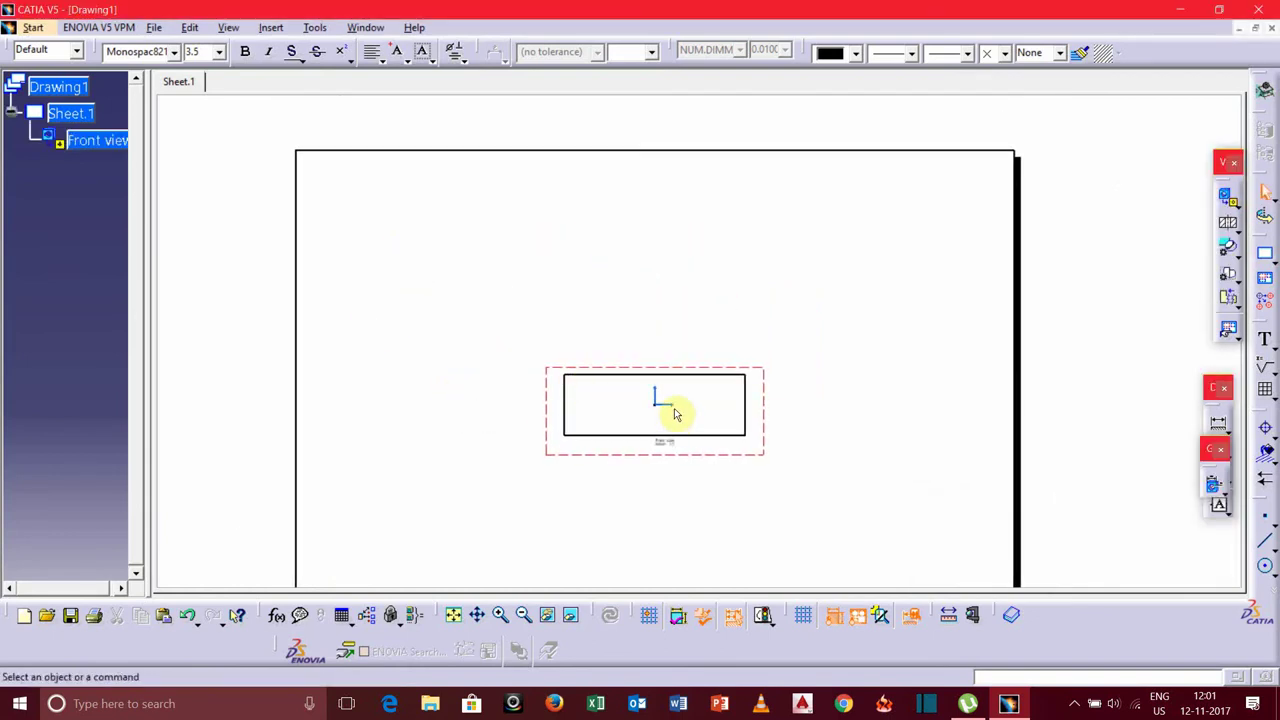
Step: Turn on Hidden Lines and Axis for the front view and set its scale to 2:1
right_click(772, 394)
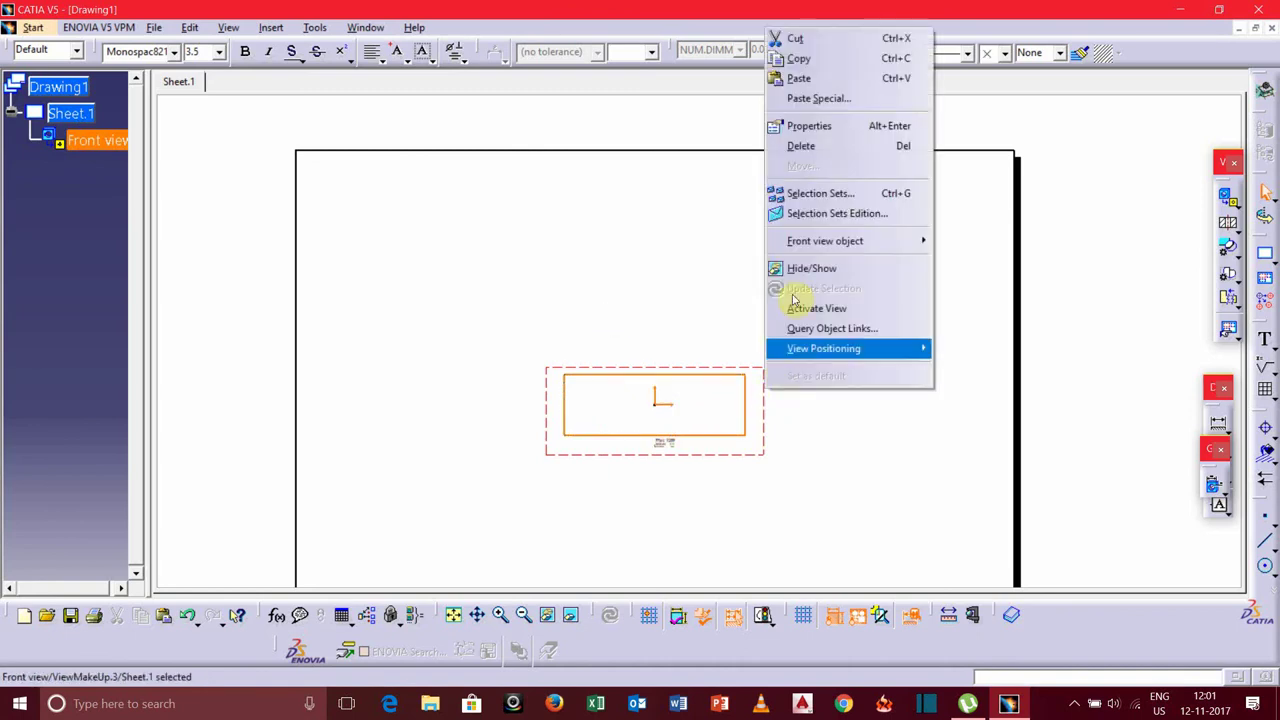
click(794, 130)
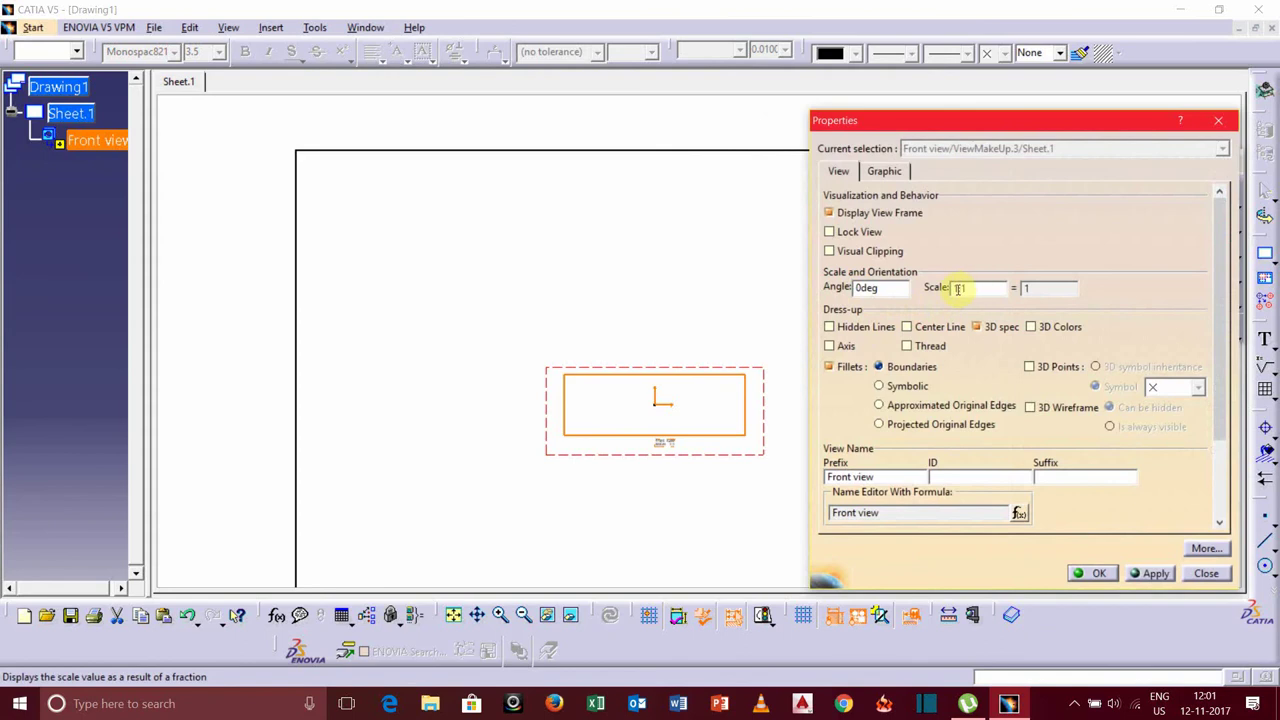
click(842, 330)
click(829, 347)
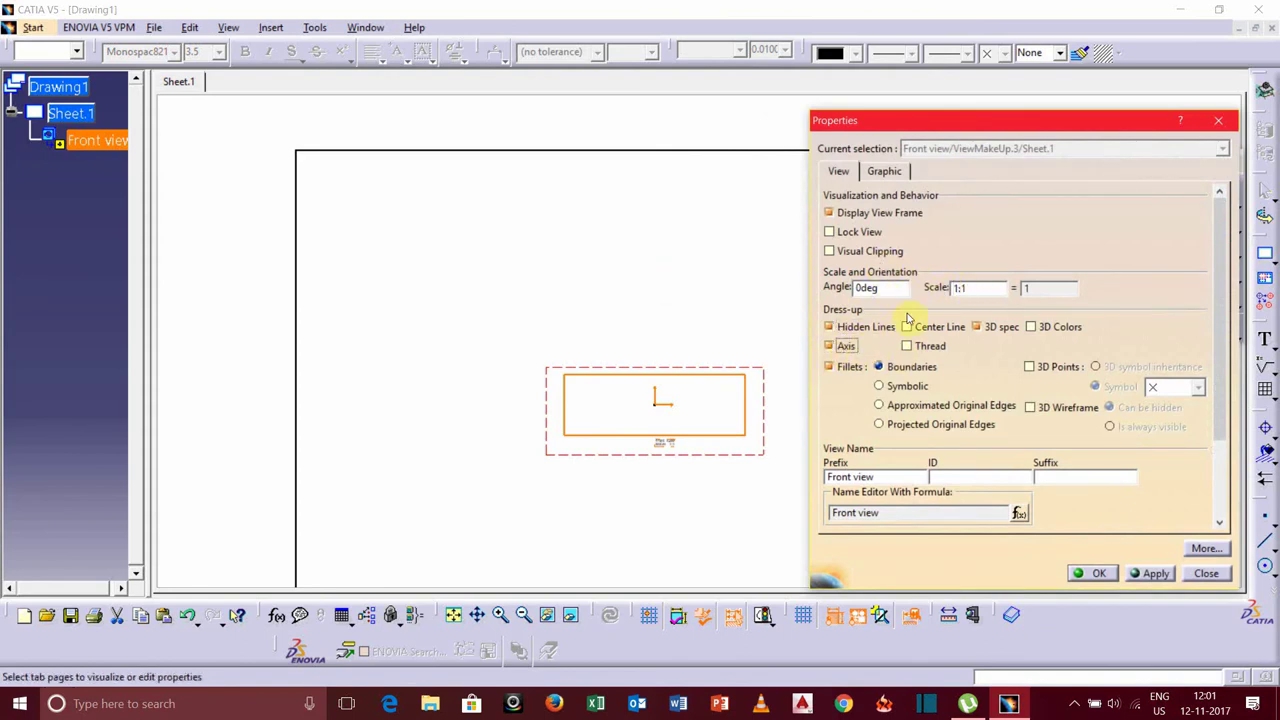
click(958, 288)
click(1115, 578)
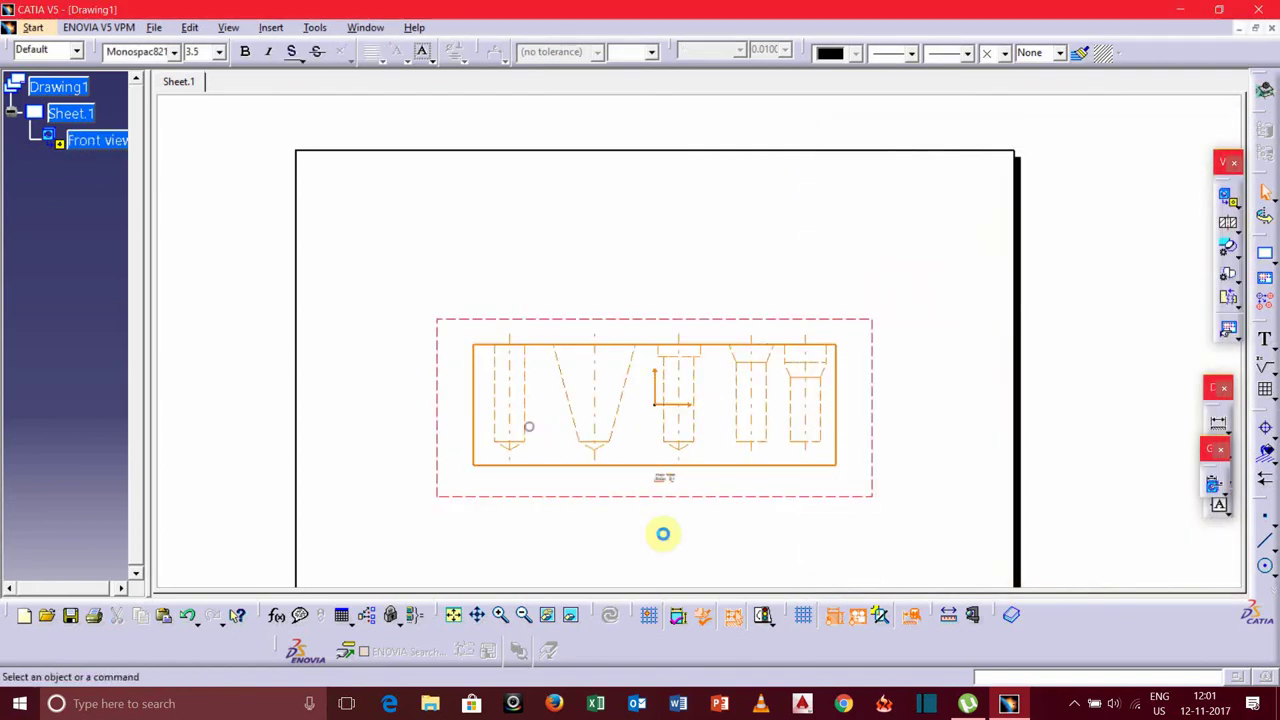
Step: Recenter the sheet and reopen the front view's context menu, dismissing it unchanged
click(663, 533)
middle_drag(663, 533, 651, 434)
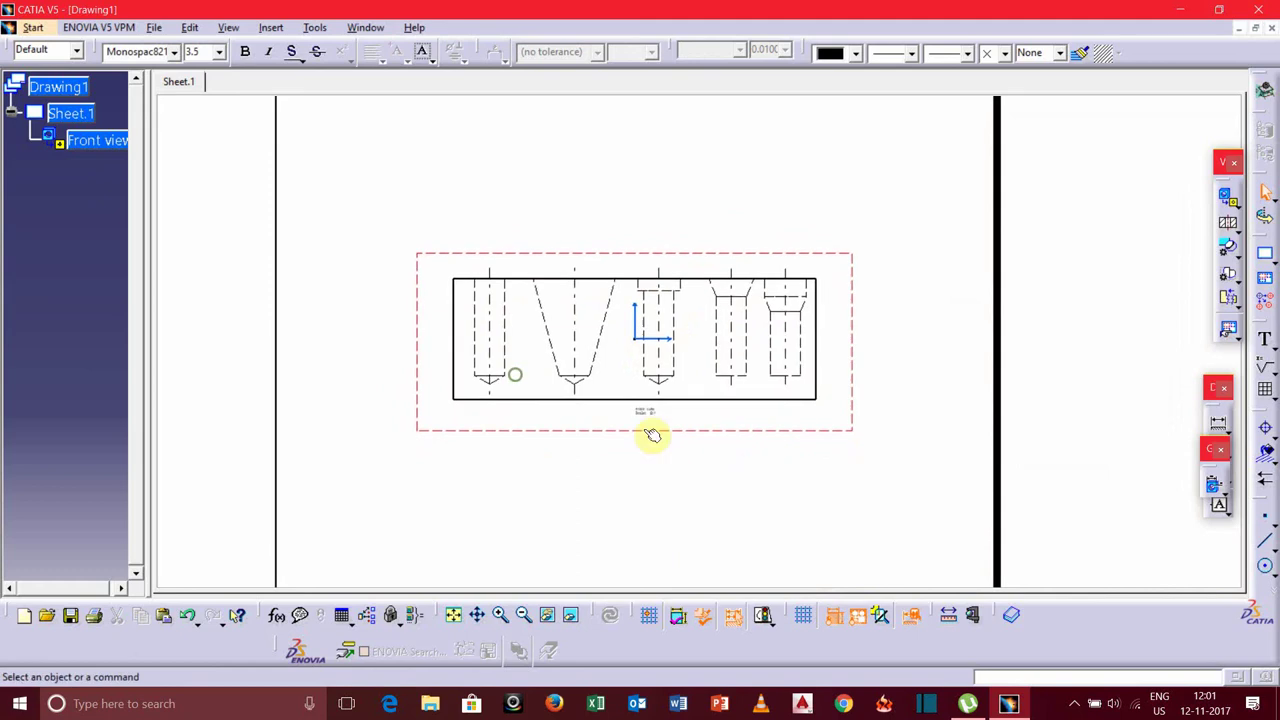
right_click(643, 325)
click(689, 531)
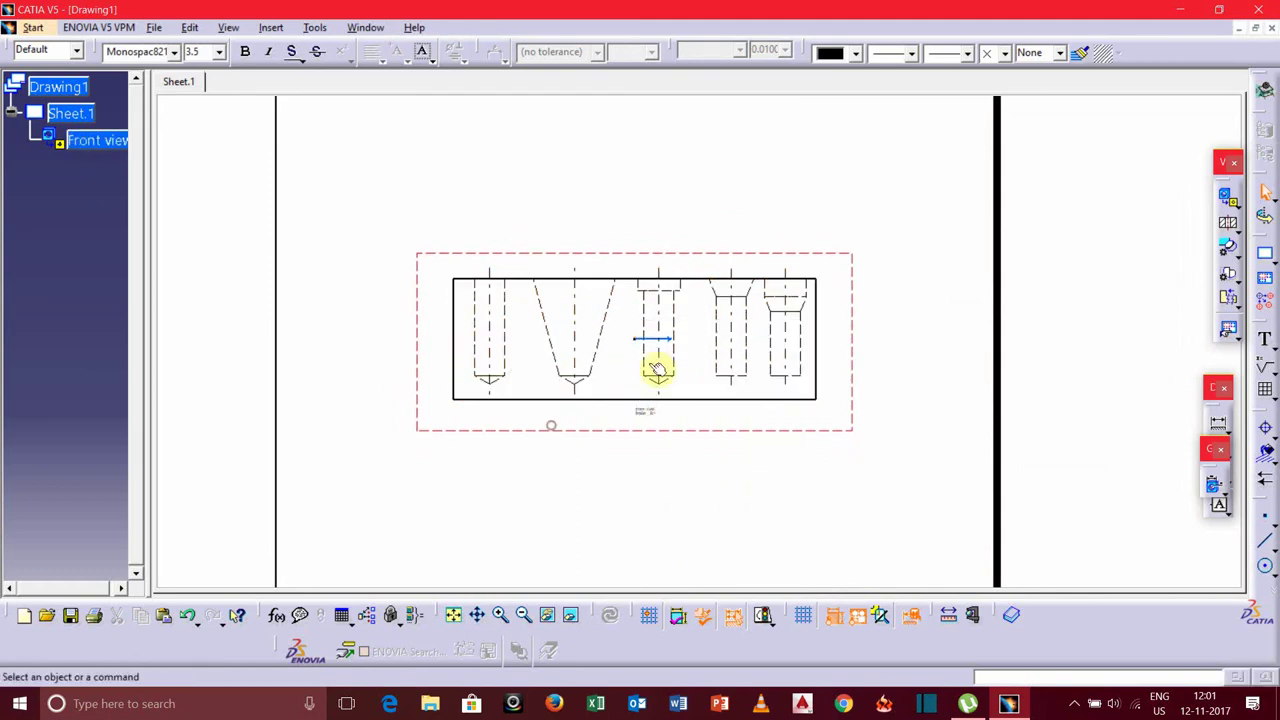
right_click(646, 337)
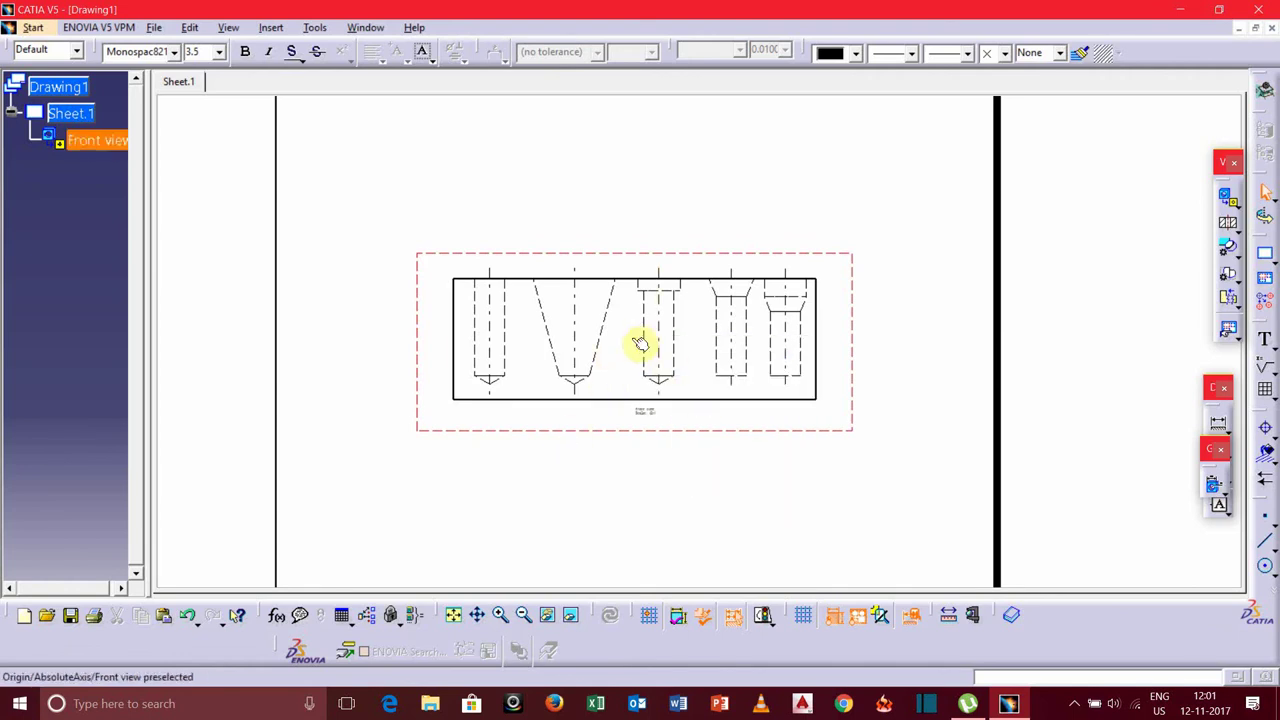
right_click(640, 343)
click(708, 551)
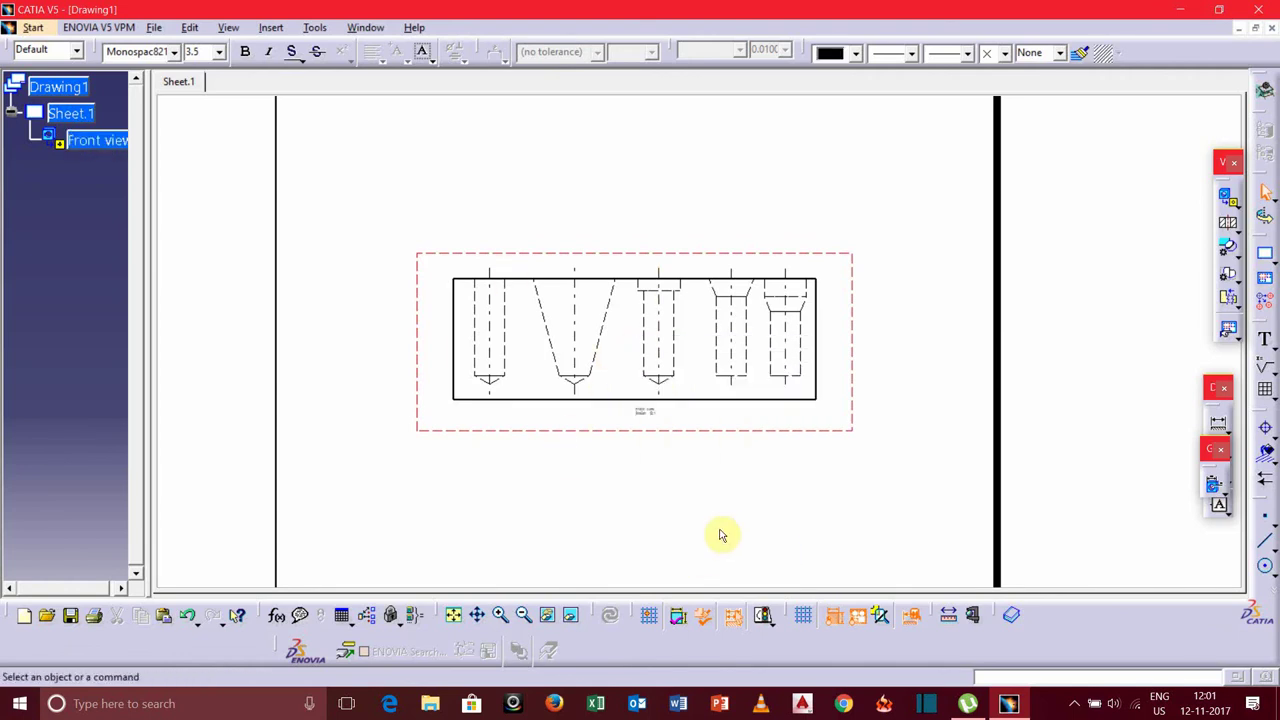
Step: Save the drawing to the Desktop as TIF image Drawing122, then minimize CATIA
click(153, 27)
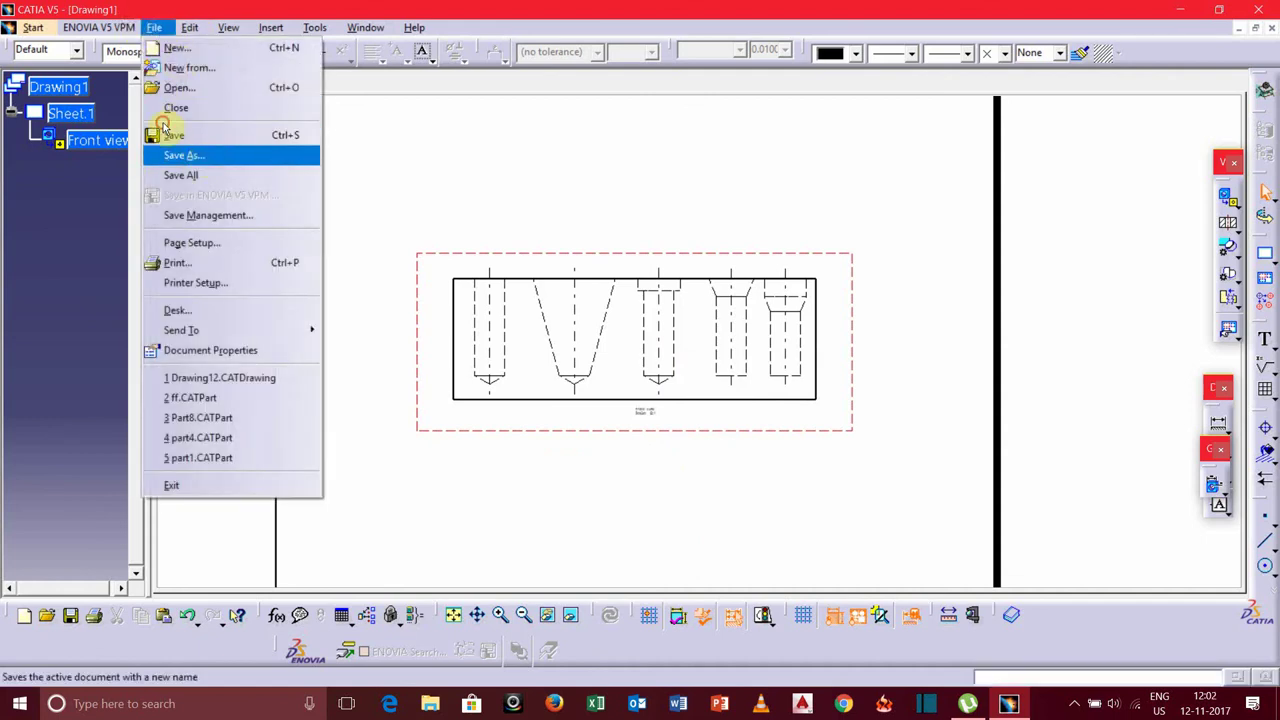
click(164, 127)
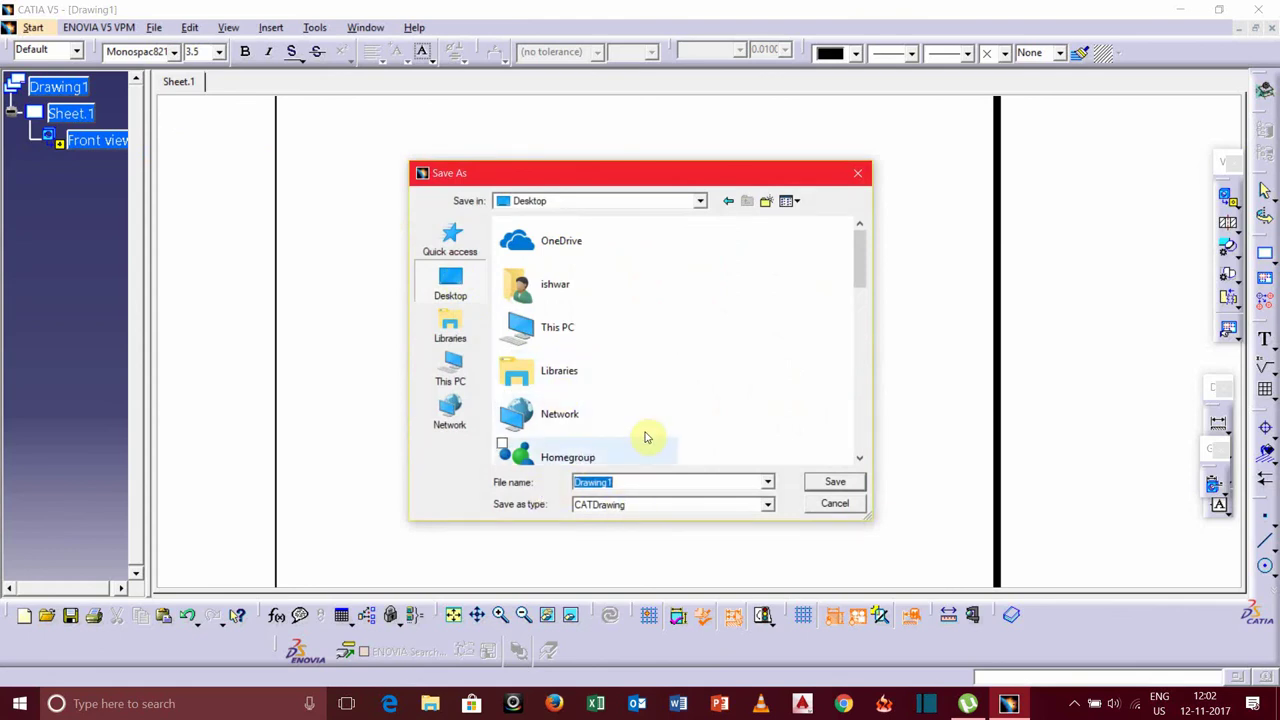
click(680, 504)
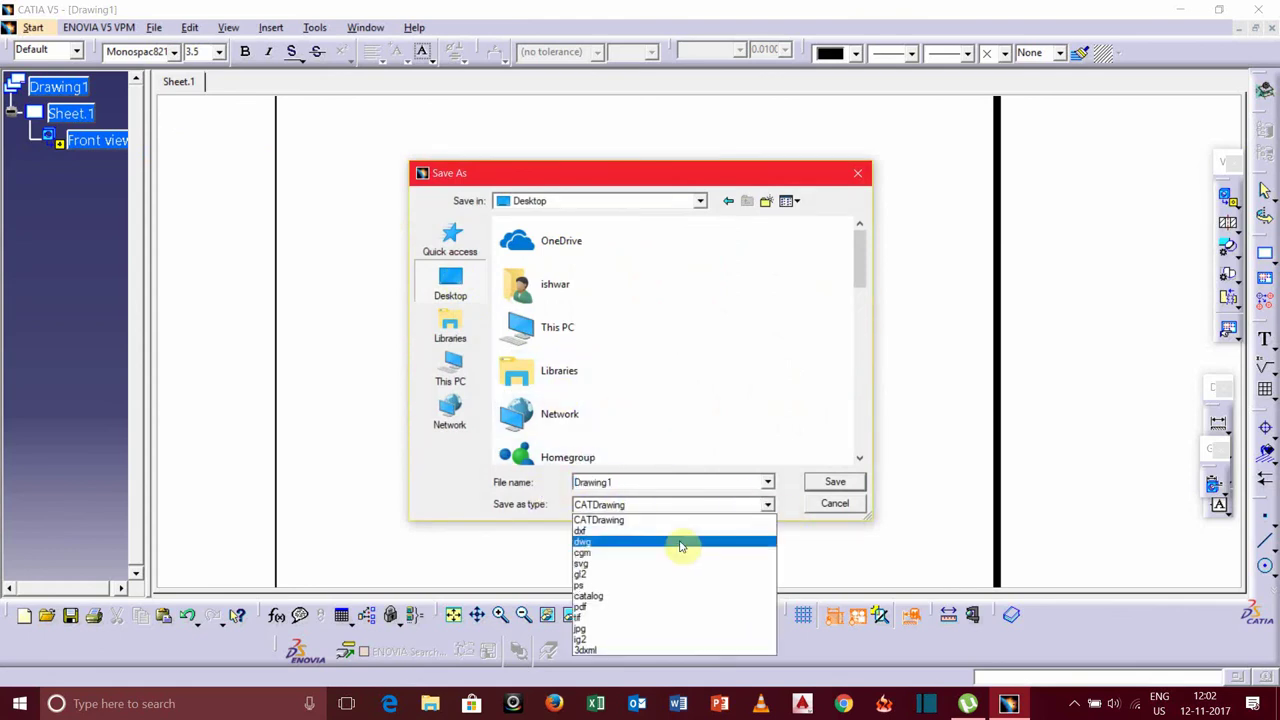
click(634, 612)
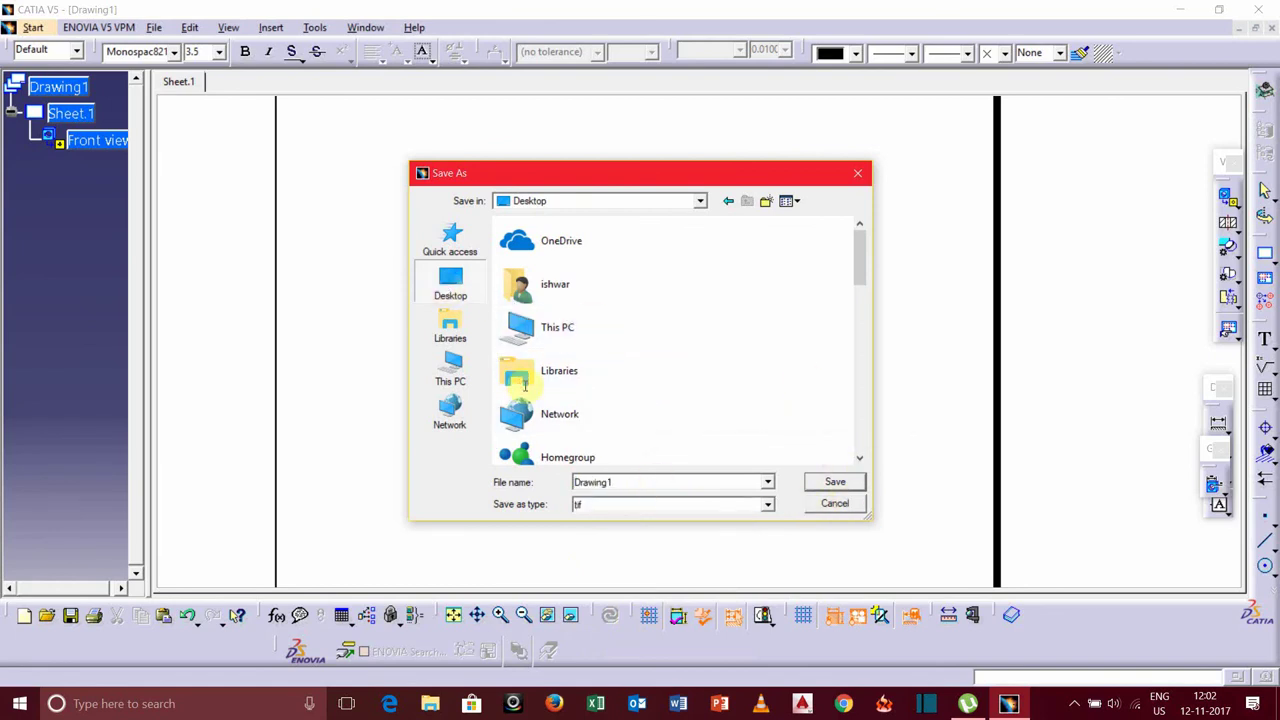
text(22)
click(822, 485)
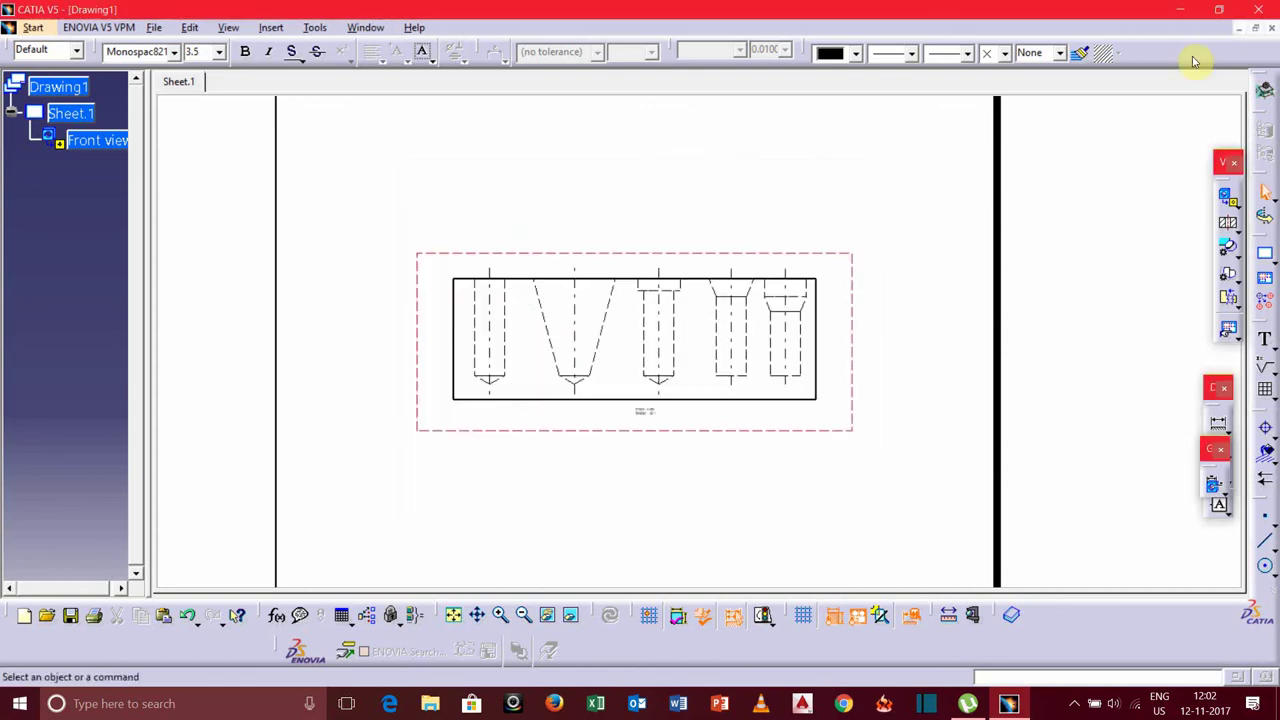
click(1181, 11)
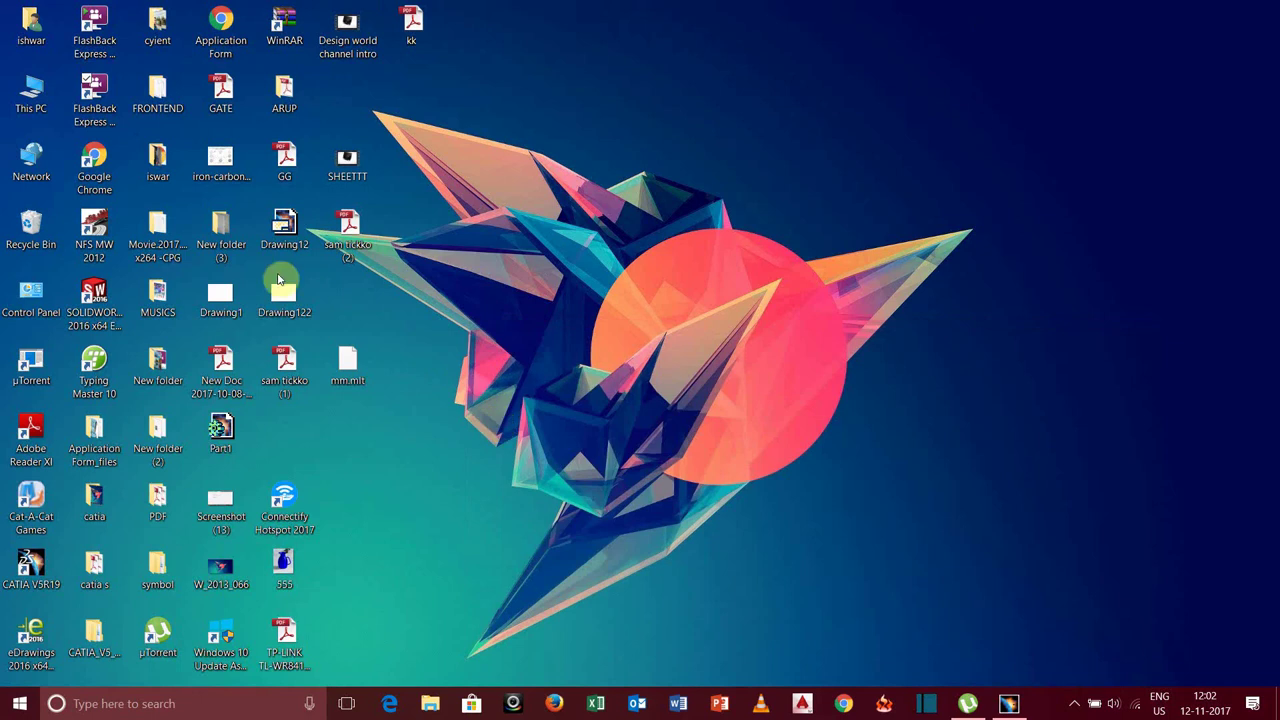
Step: Open Drawing122 in Photo Viewer, zoom in on the dashed holes, then return to CATIA
double_click(284, 300)
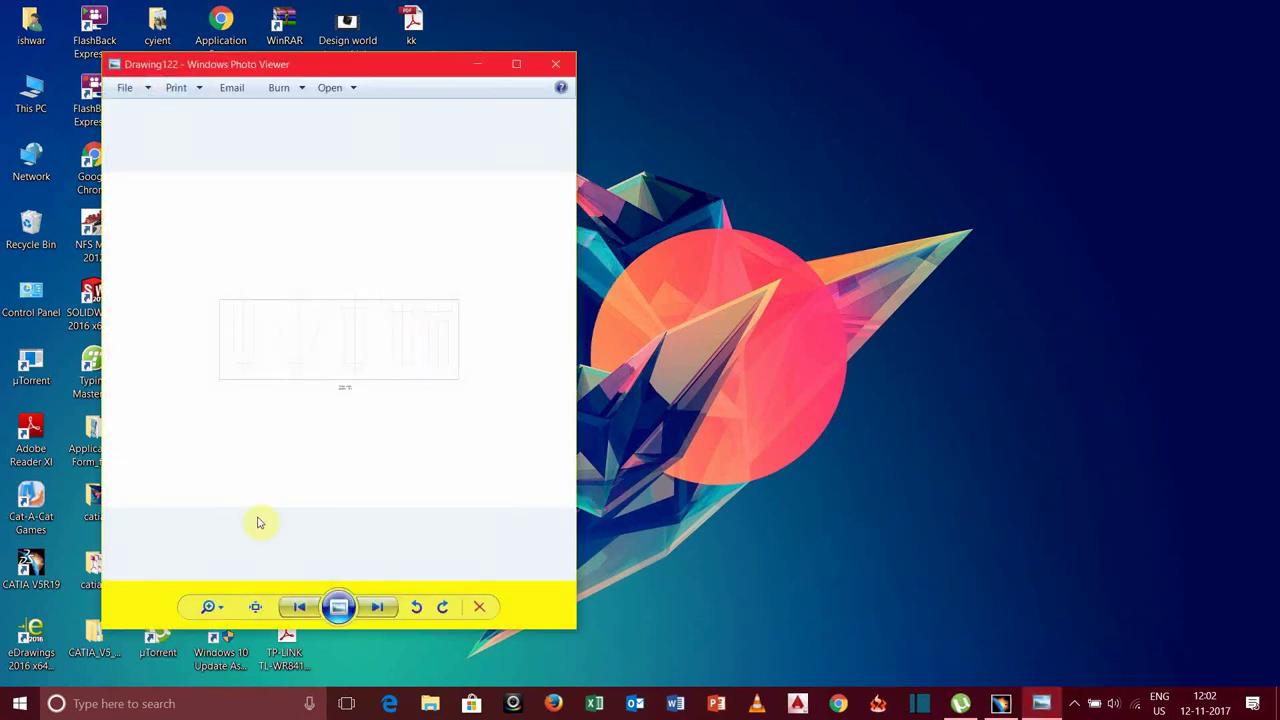
click(221, 612)
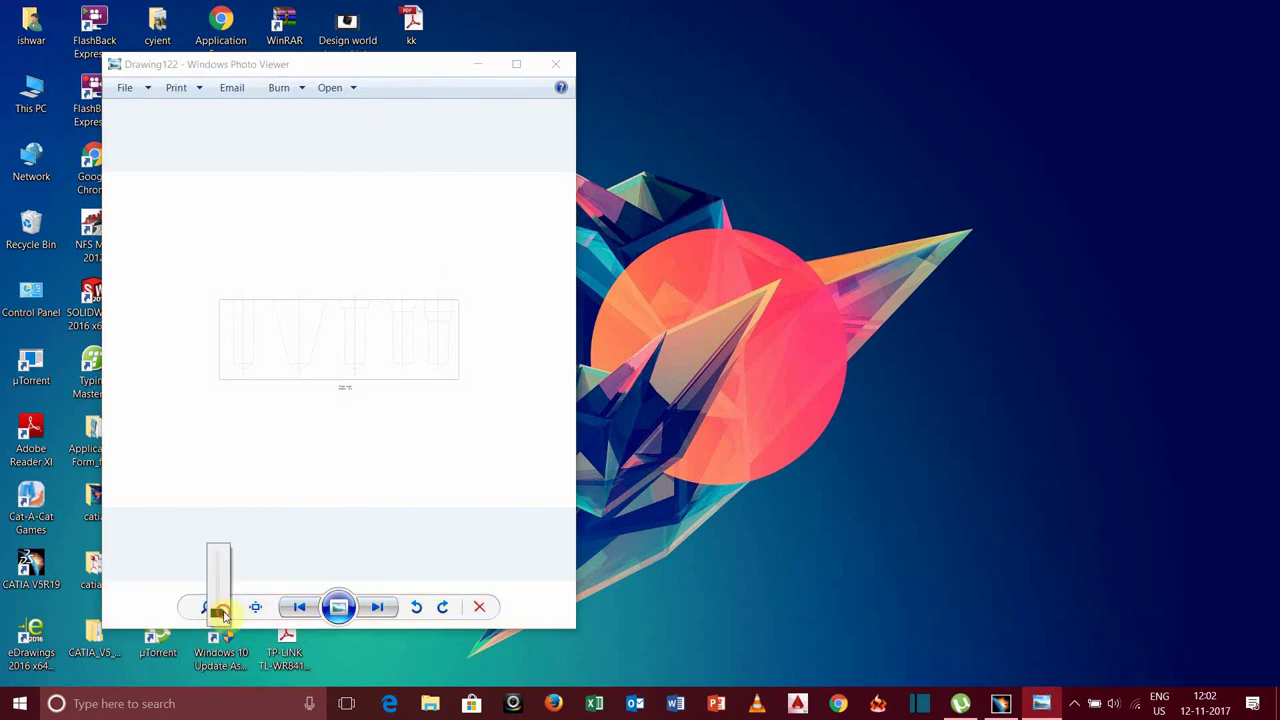
scroll(224, 611, up, 3)
scroll(225, 609, down, 3)
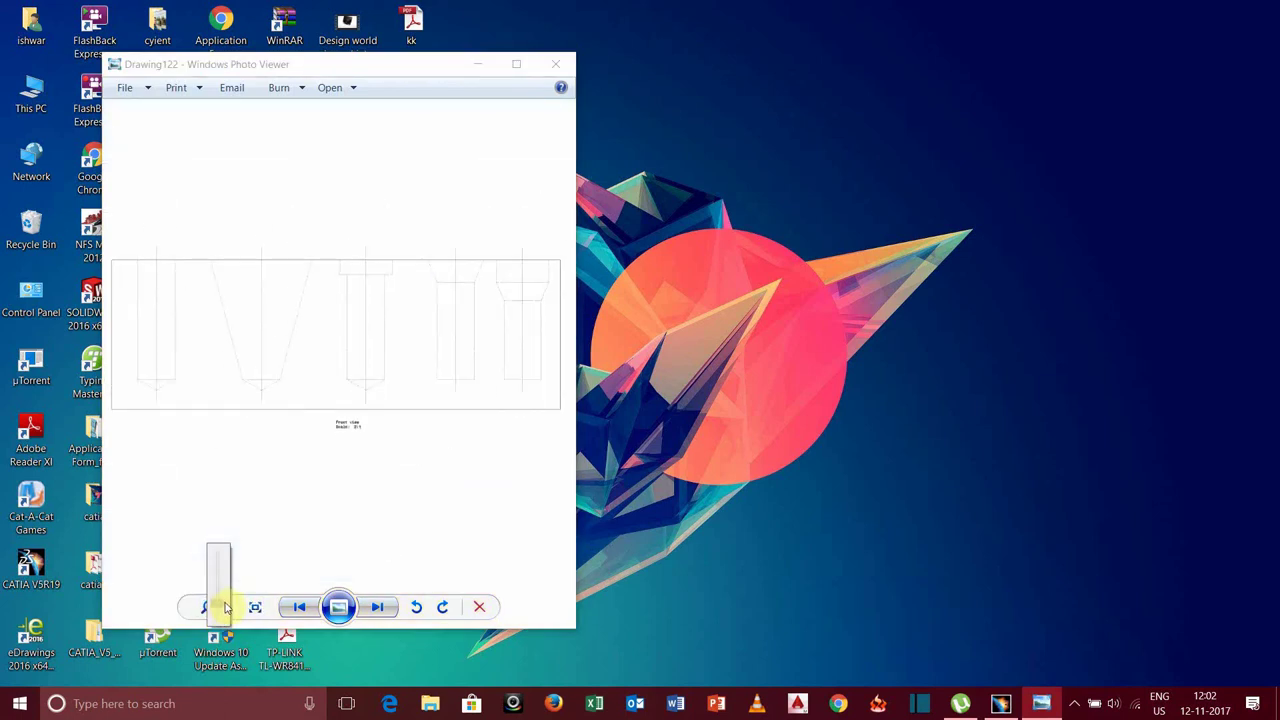
scroll(226, 607, up, 3)
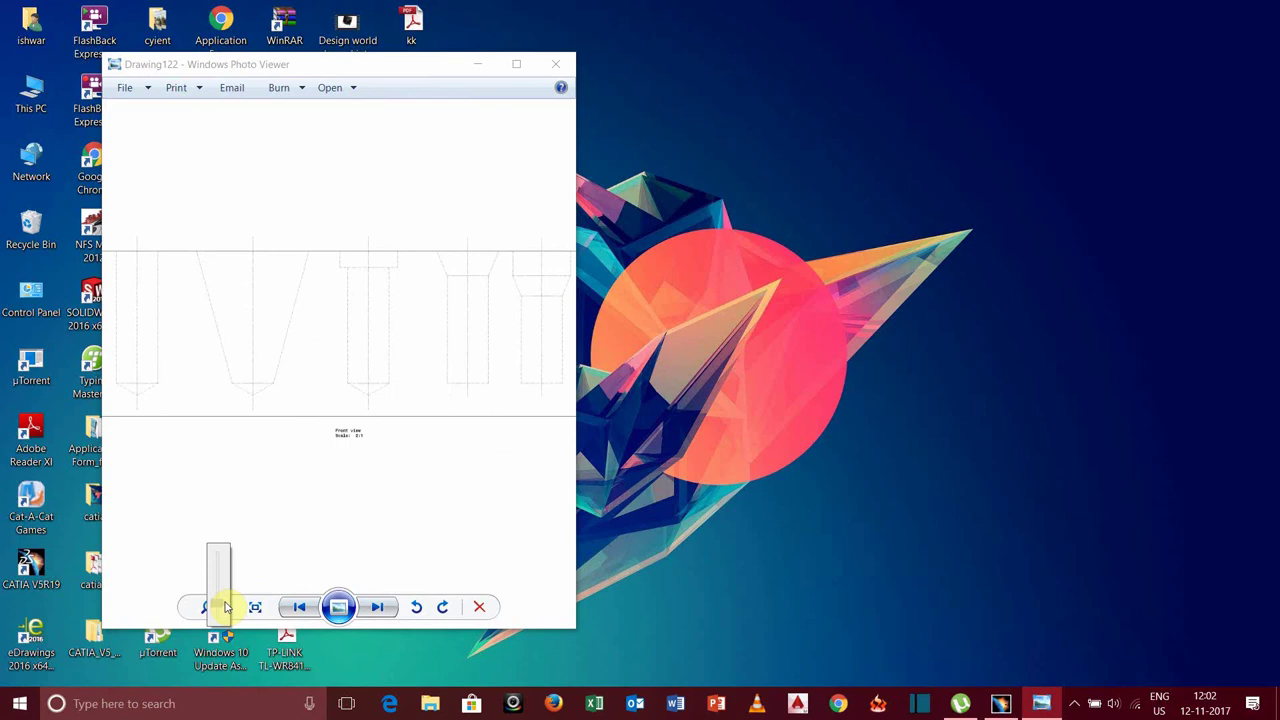
scroll(241, 600, down, 4)
scroll(240, 595, up, 1)
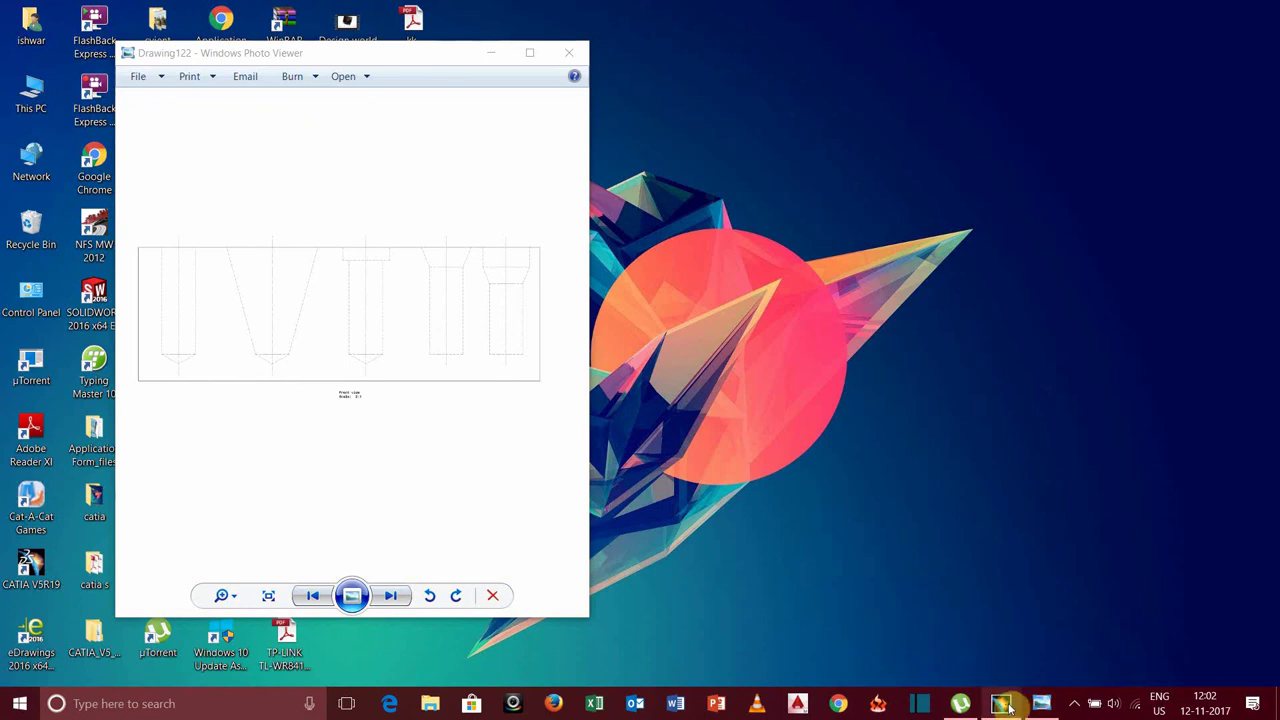
click(1005, 704)
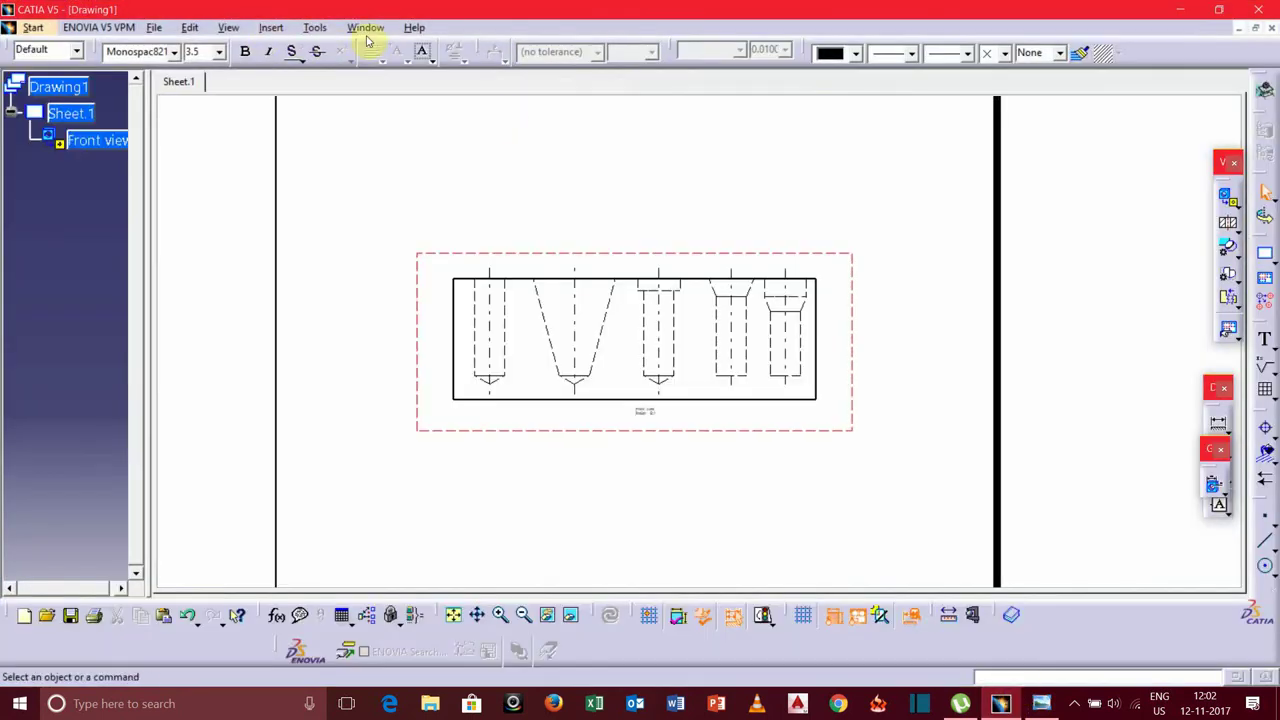
Step: Switch to the Part1 window showing the blue block with its five holes
click(365, 28)
click(386, 132)
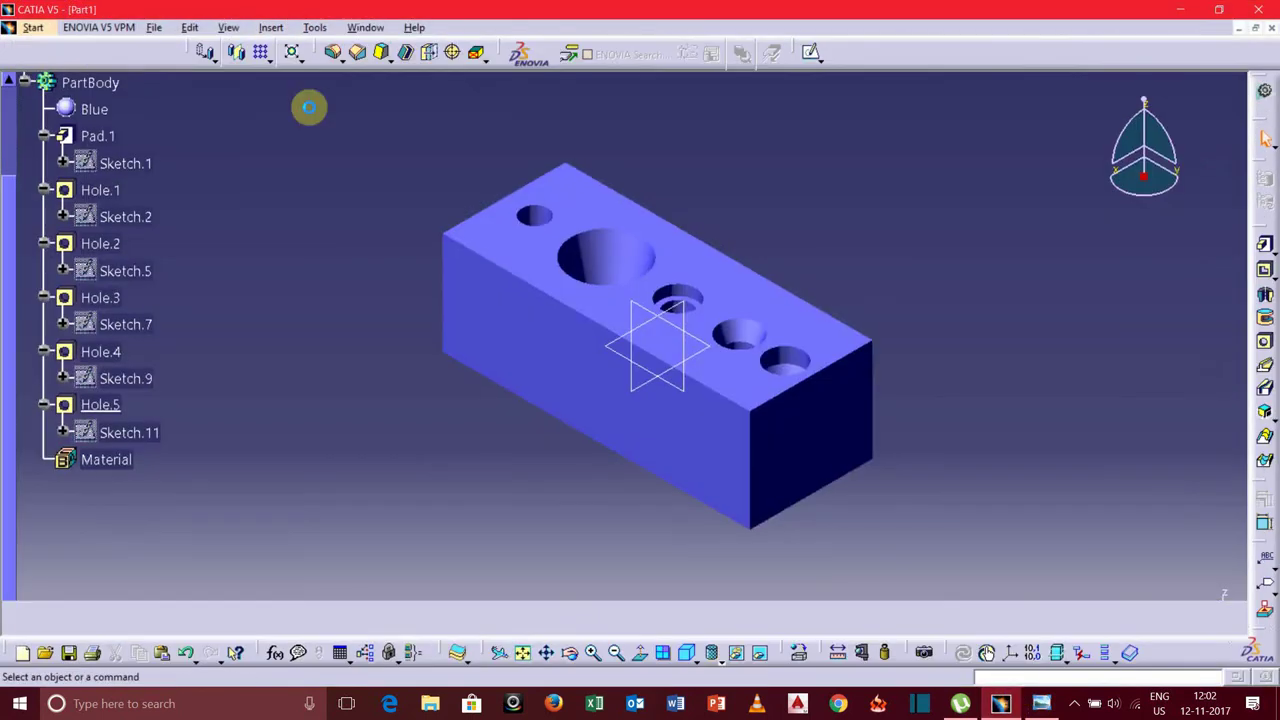